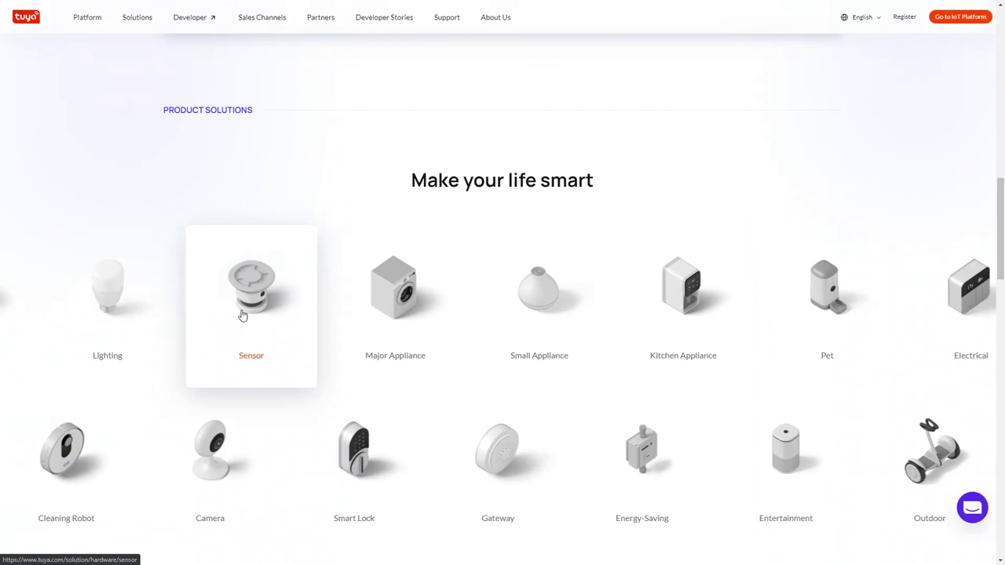
Scroll down through the homepage's Product Solutions grid and back up to the Products section.
scroll(125, 293, "down", 1)
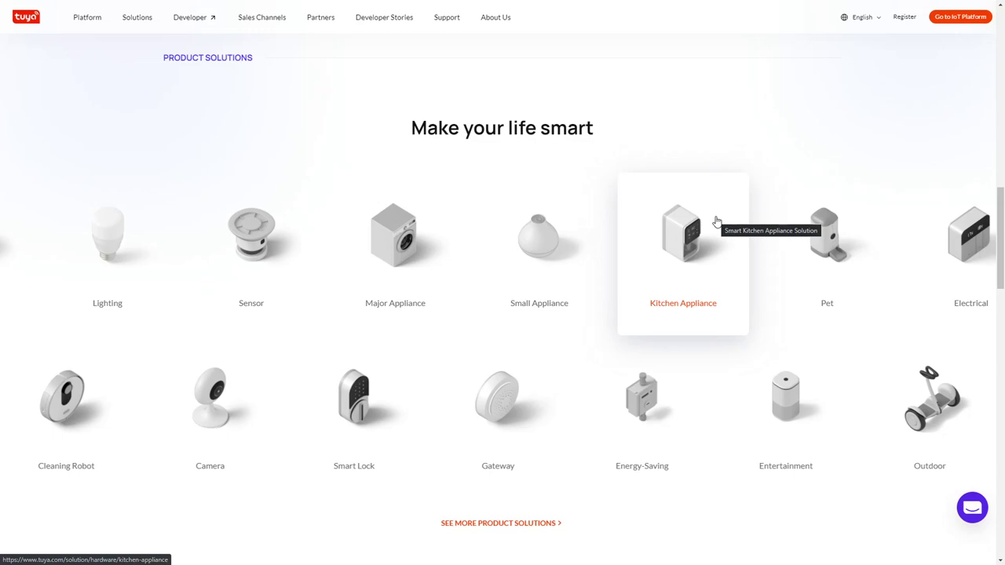
scroll(717, 221, "down", 2)
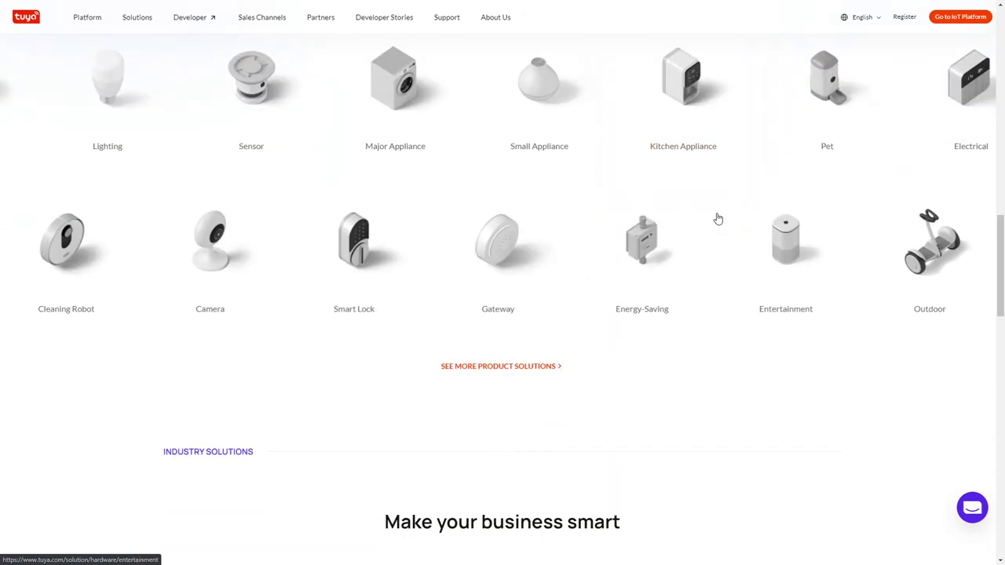
scroll(713, 354, "up", 10)
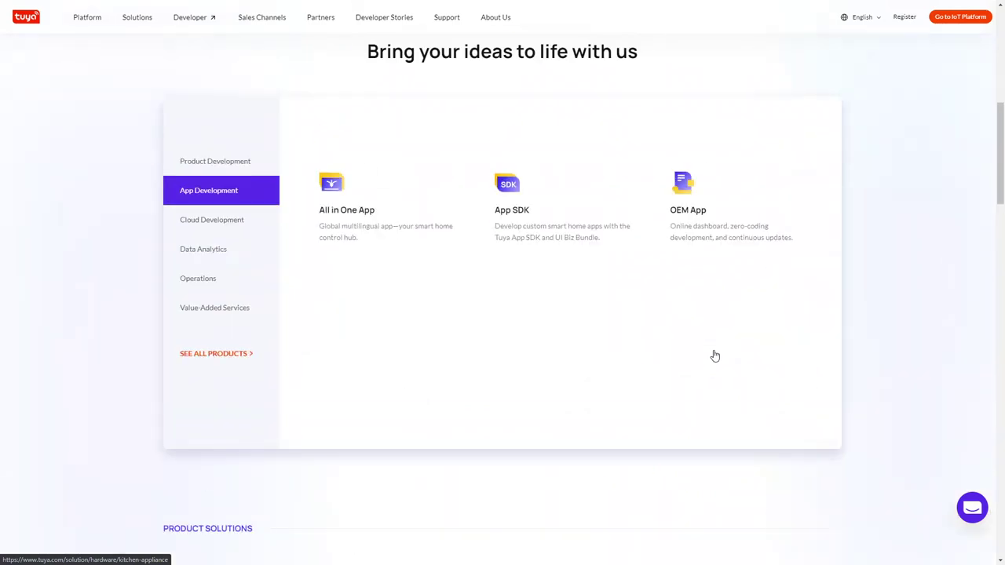
scroll(714, 356, "up", 3)
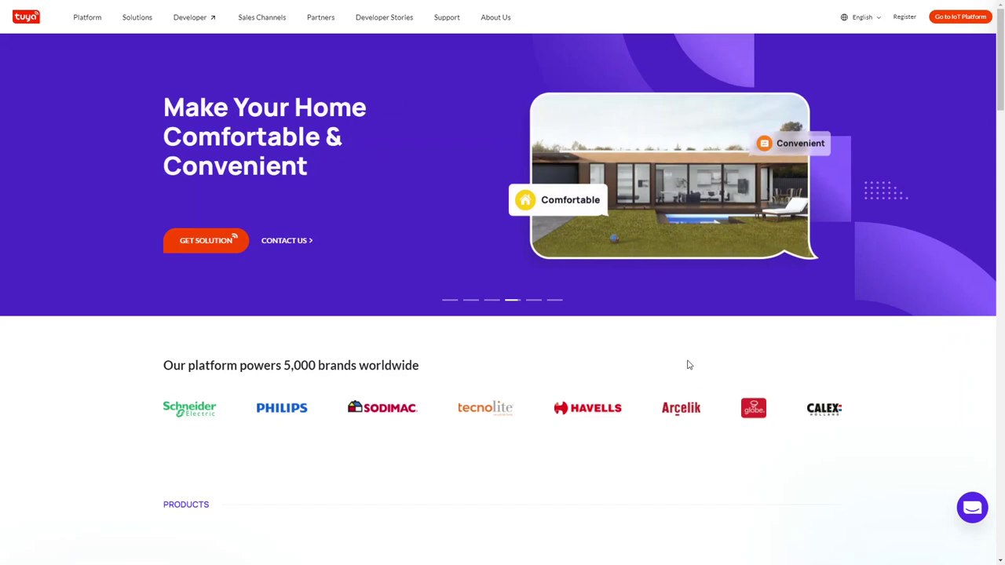
Scroll down and back up the Tuya homepage twice.
scroll(689, 364, "down", 2)
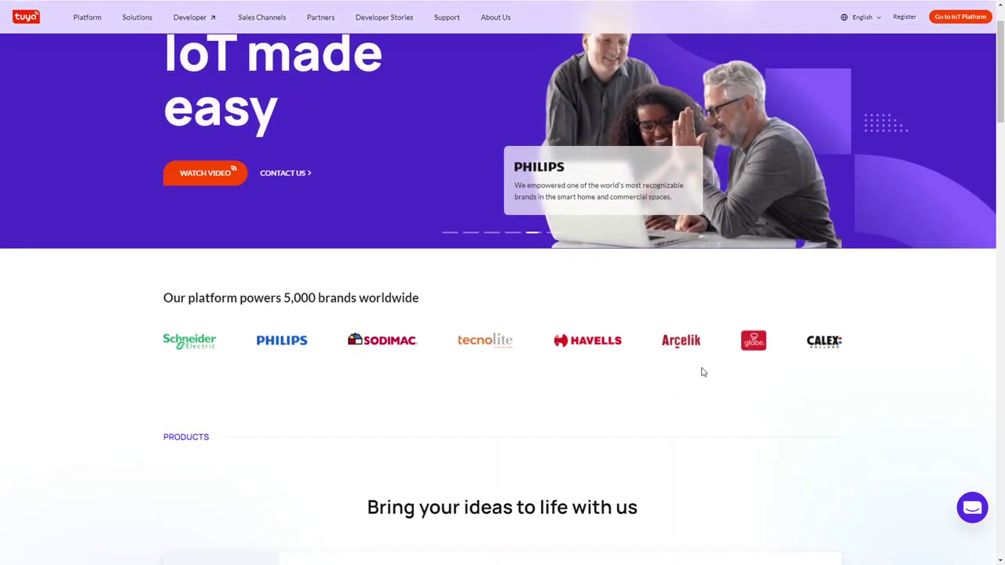
scroll(703, 372, "up", 1)
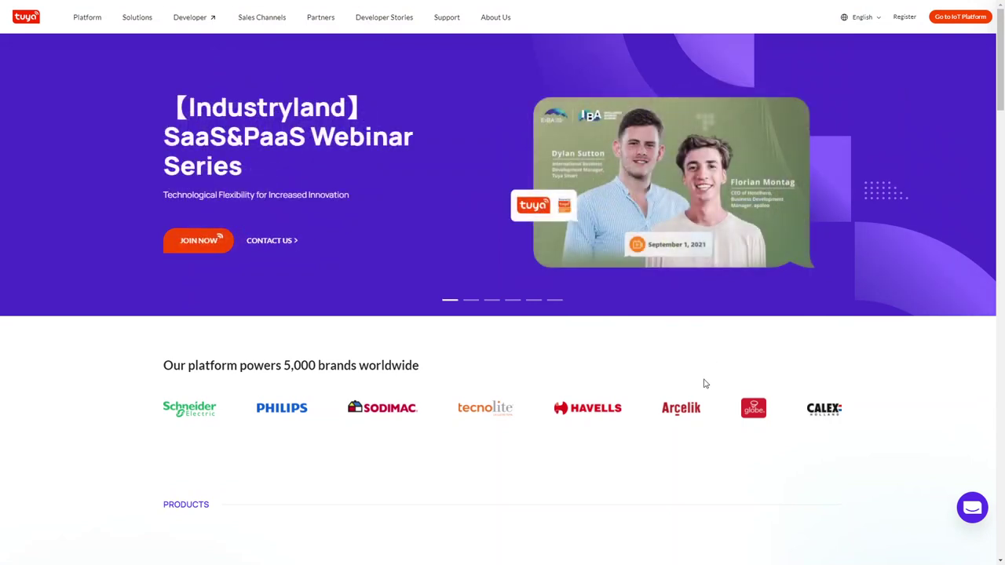
scroll(704, 382, "down", 5)
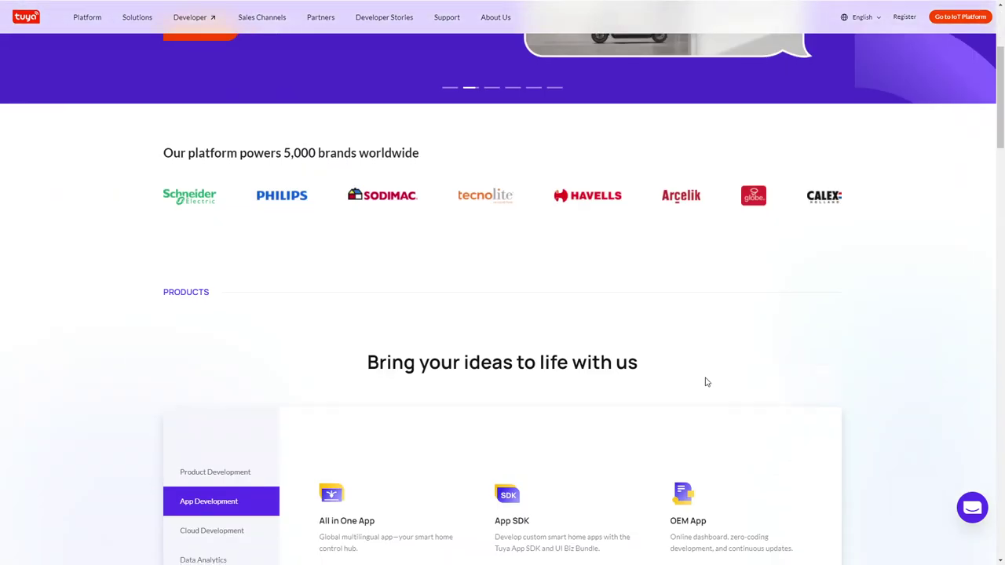
scroll(934, 369, "up", 5)
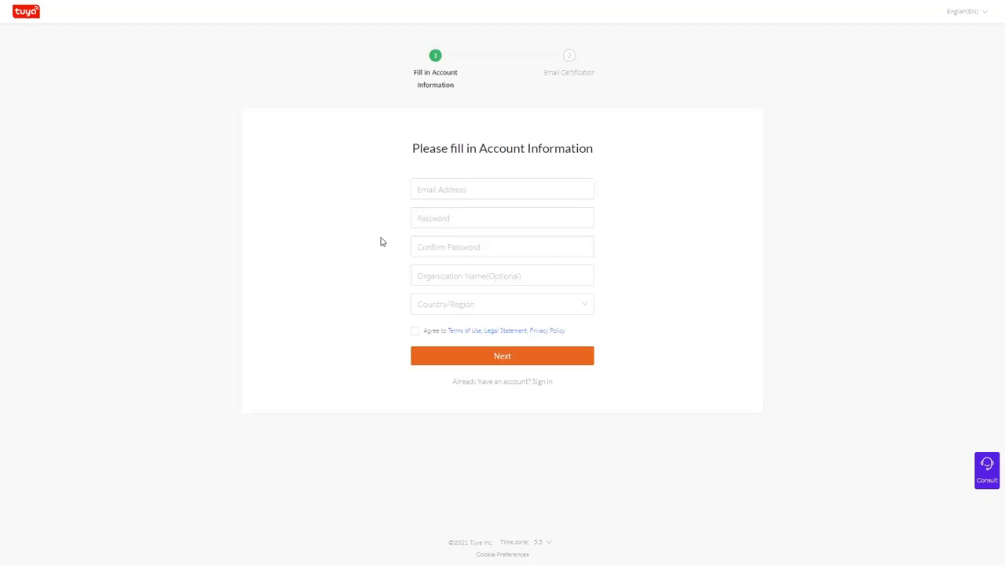
Start a new account registration, entering the account e-mail, a password and its confirmation.
left_click(464, 189)
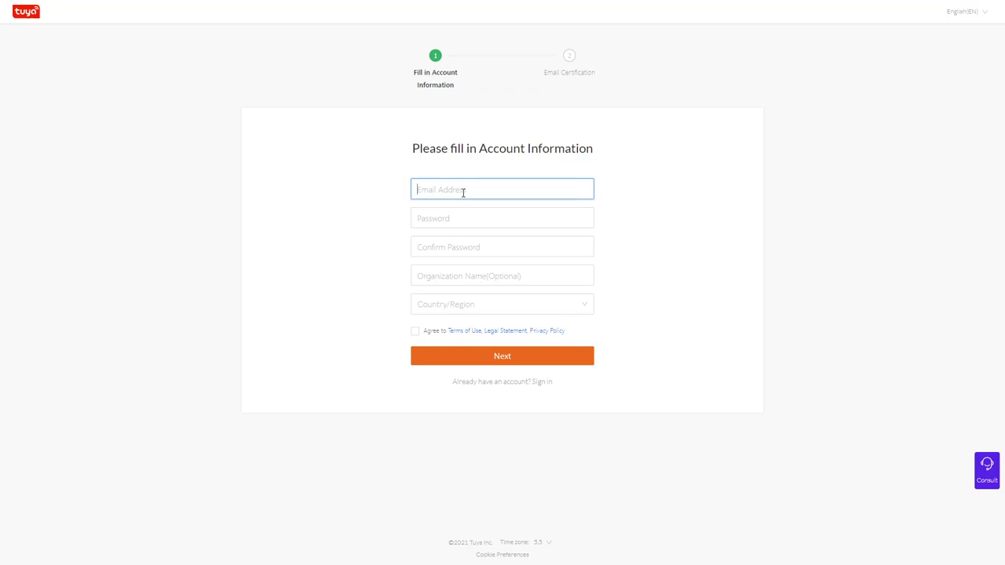
key("Tab")
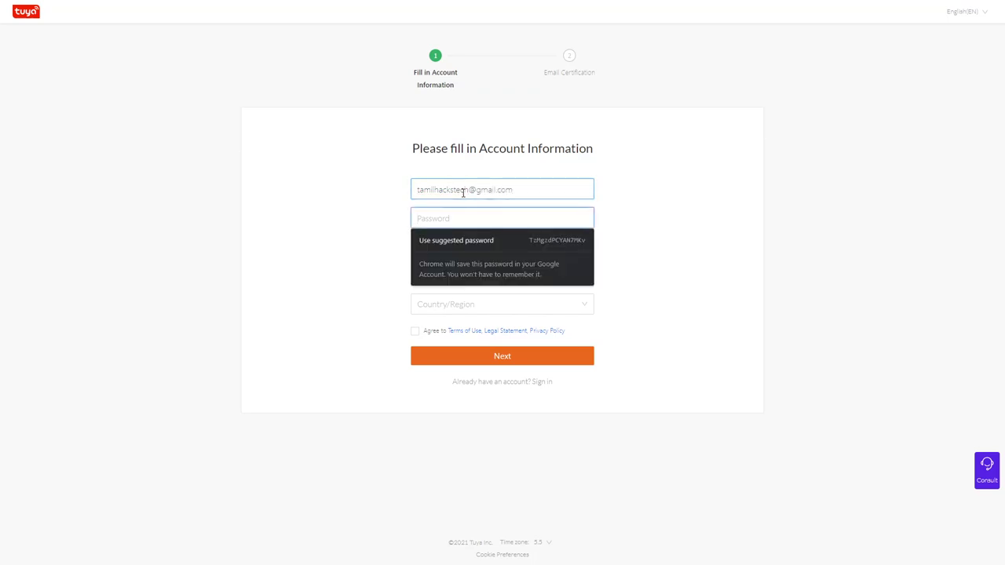
left_click(467, 246)
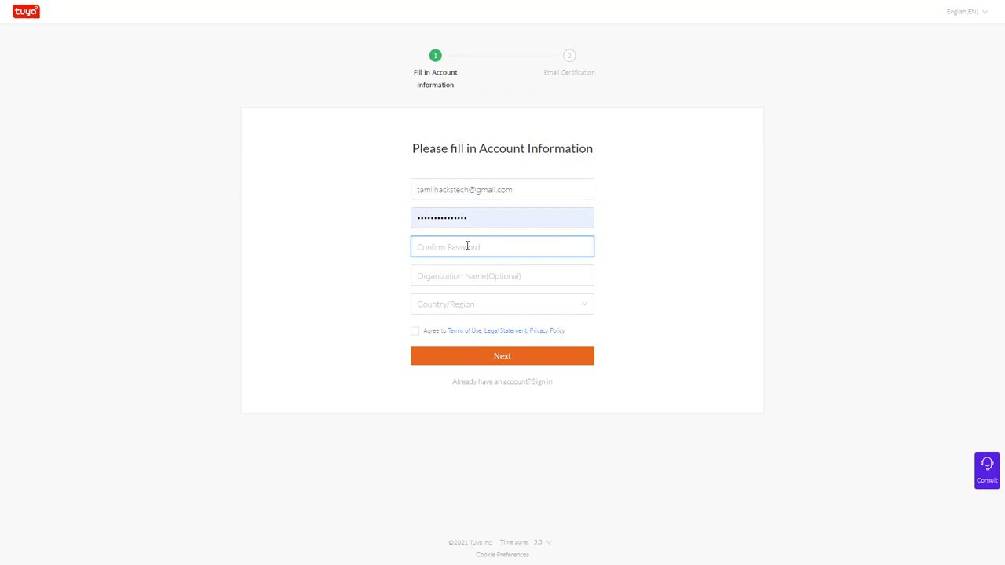
left_click(479, 215)
double_click(496, 218)
double_click(520, 218)
key("BackSpace")
type("••••••••")
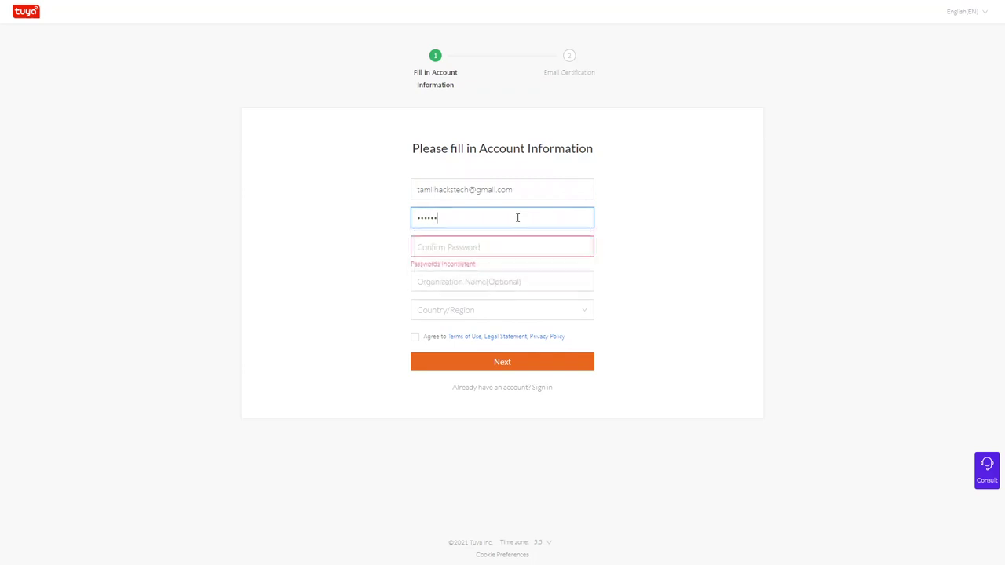
left_click(482, 246)
type("•")
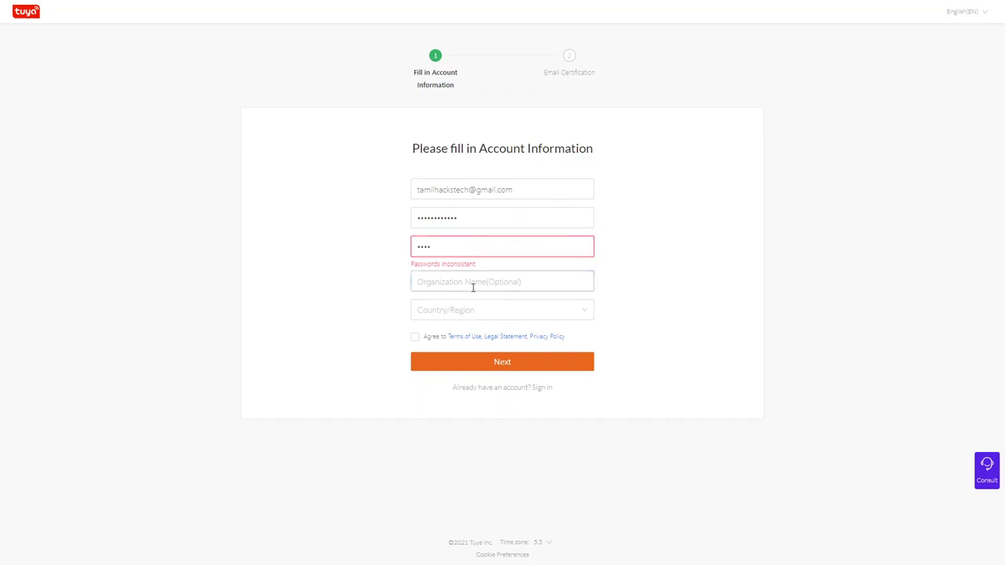
Select India as the country.
left_click(450, 311)
type("India")
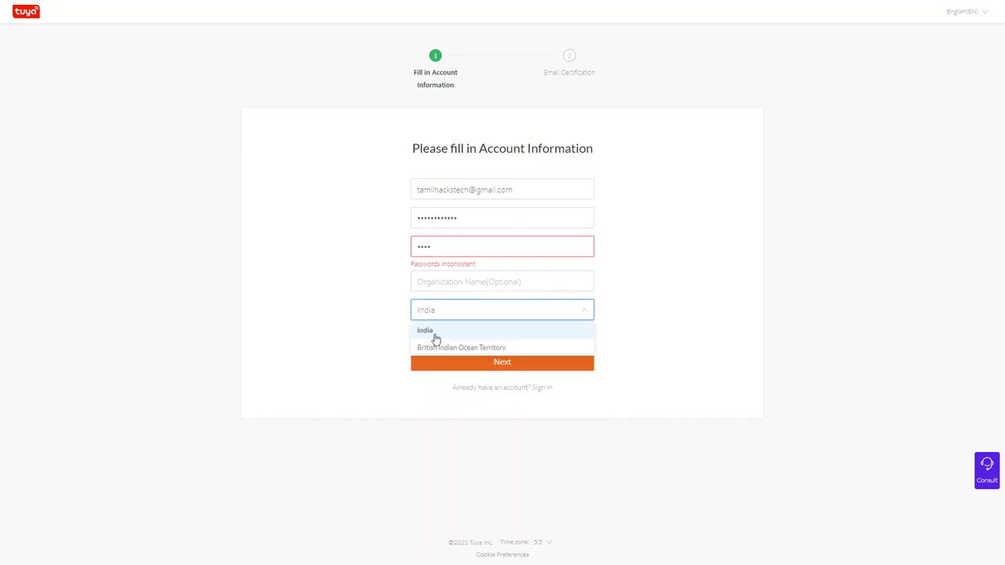
left_click(435, 337)
Make the password and confirmation match, accept the terms, and submit for verification.
double_click(442, 189)
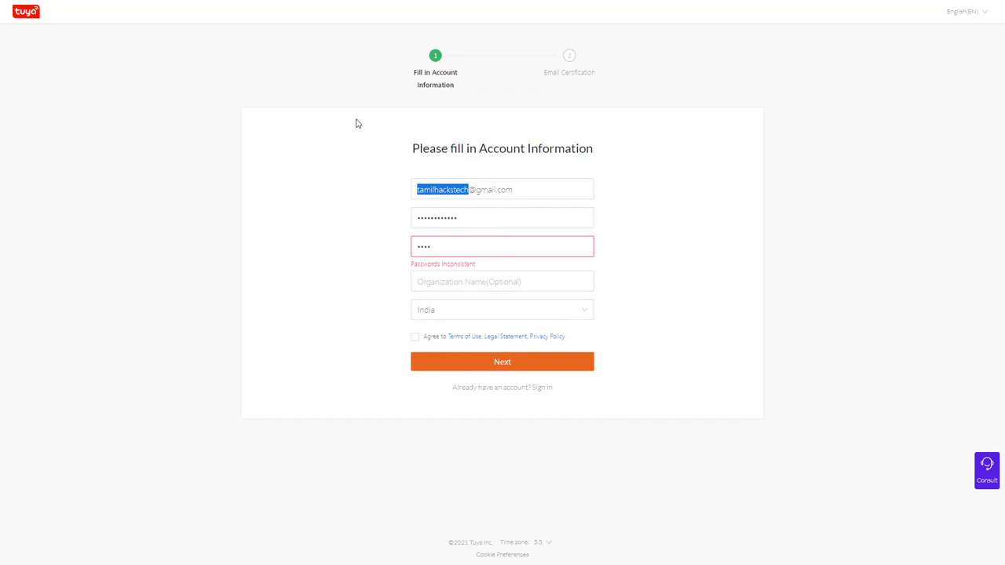
left_click(477, 221)
key("ctrl+a")
key("ctrl+v")
left_click(473, 256)
key("ctrl+a")
key("ctrl+v")
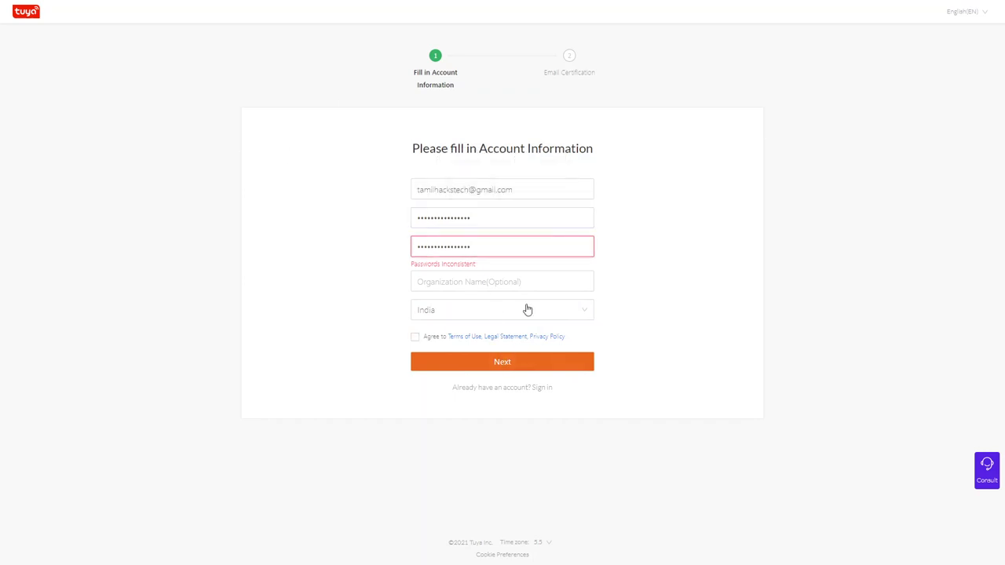
left_click(638, 261)
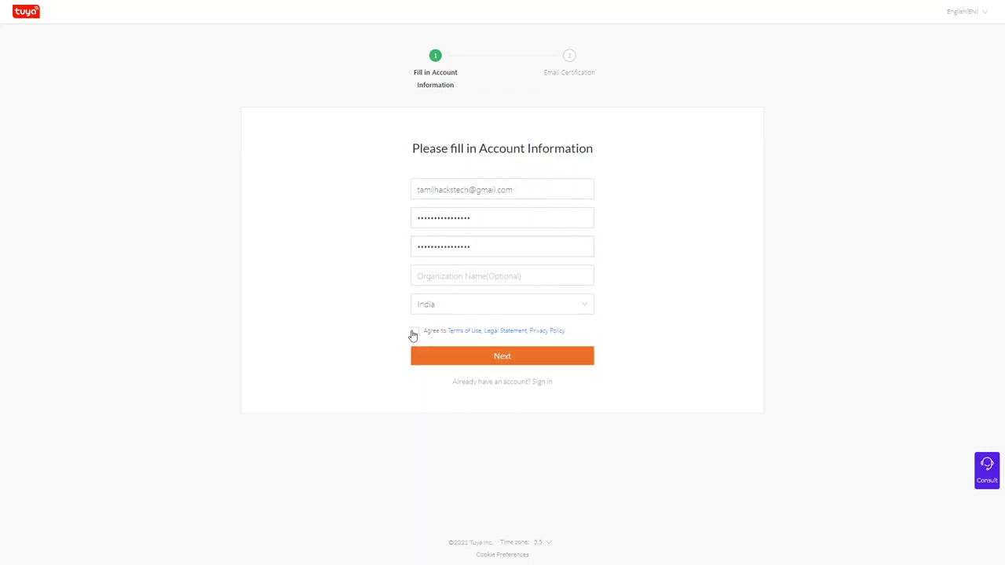
left_click(414, 332)
left_click(436, 354)
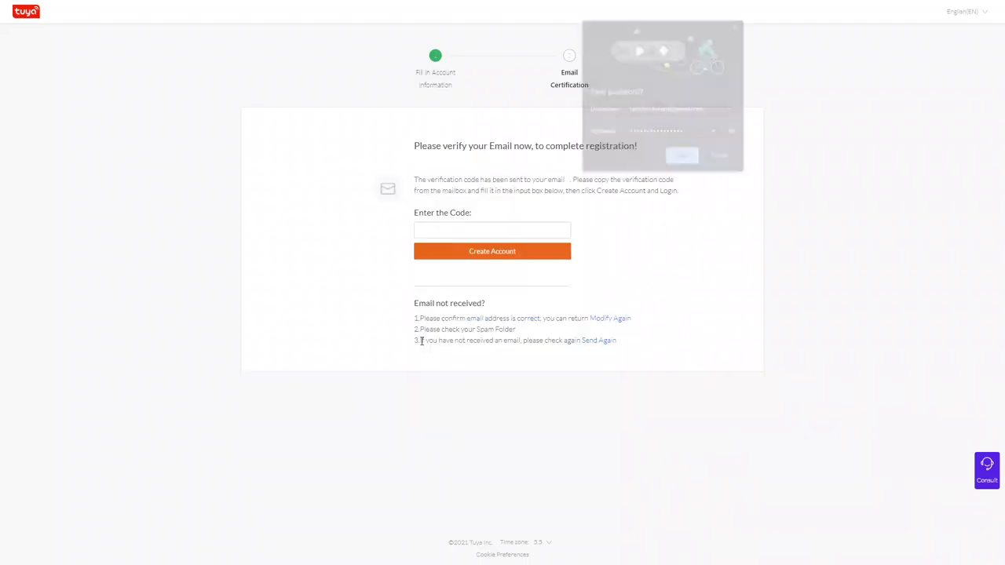
Enter the emailed verification code, create the account, and decline Chrome's password saving.
left_click(473, 231)
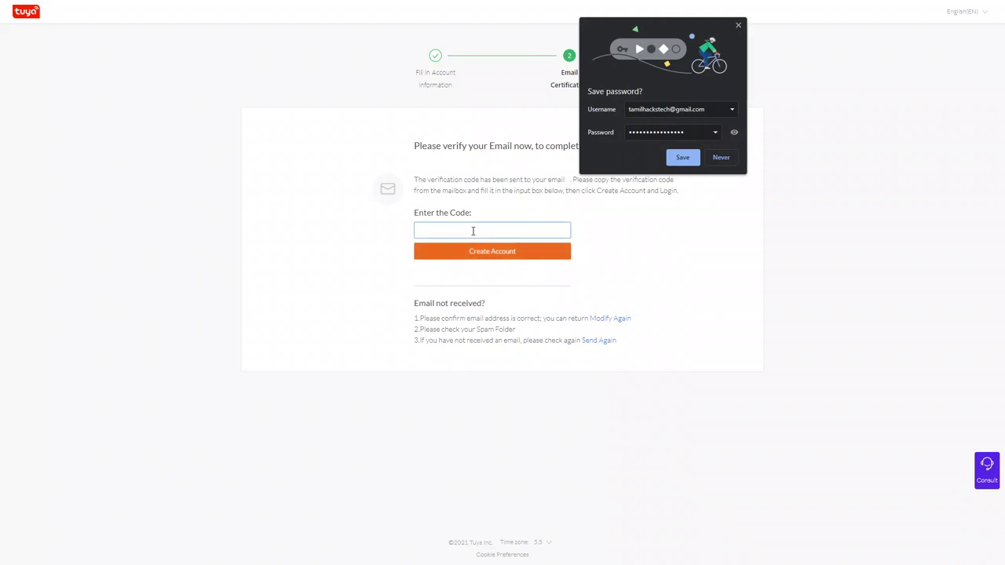
left_click(577, 234)
left_click(726, 159)
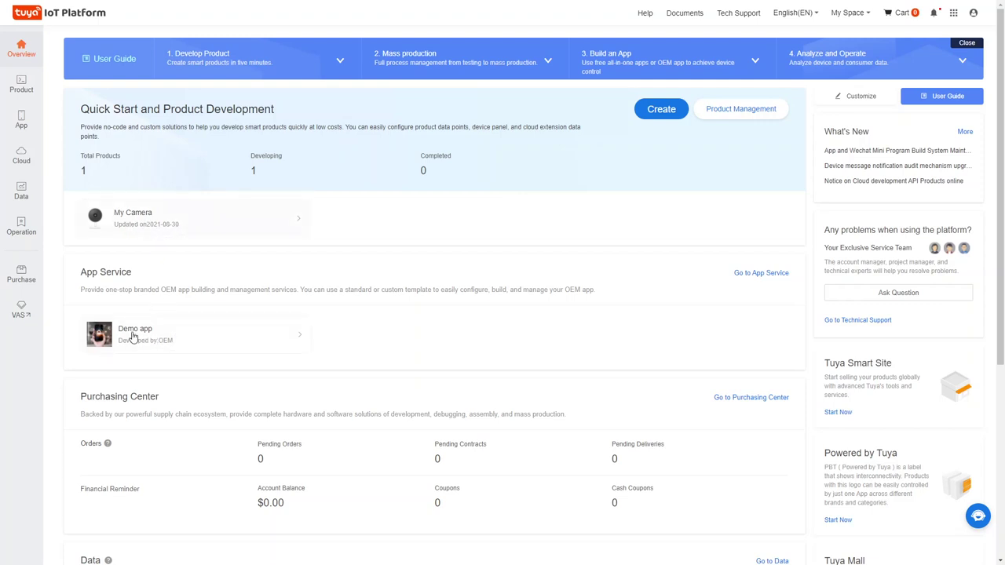
Scroll the Overview dashboard and view the Product, App and Cloud sidebar menus.
scroll(130, 344, "down", 2)
scroll(131, 346, "down", 2)
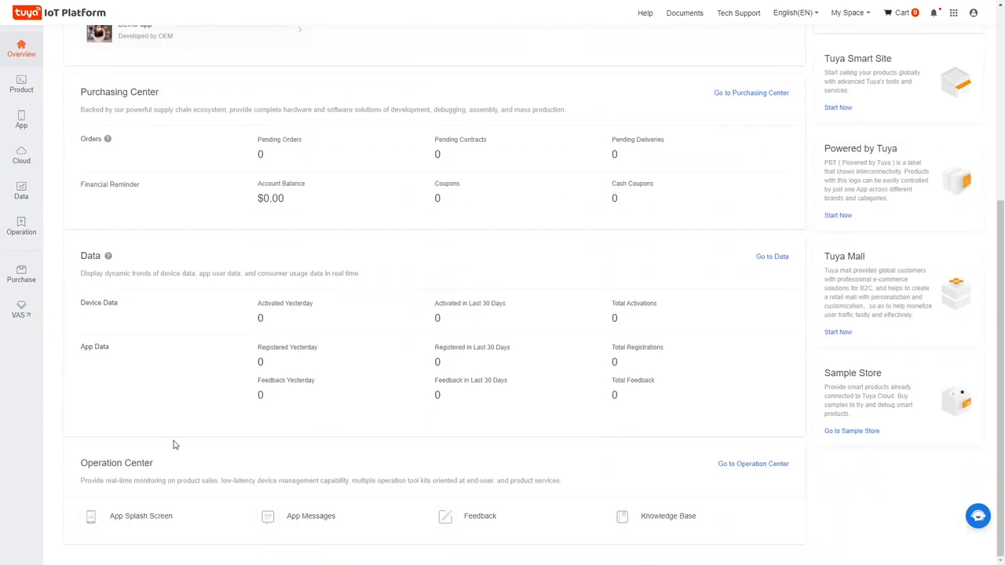
scroll(174, 445, "up", 4)
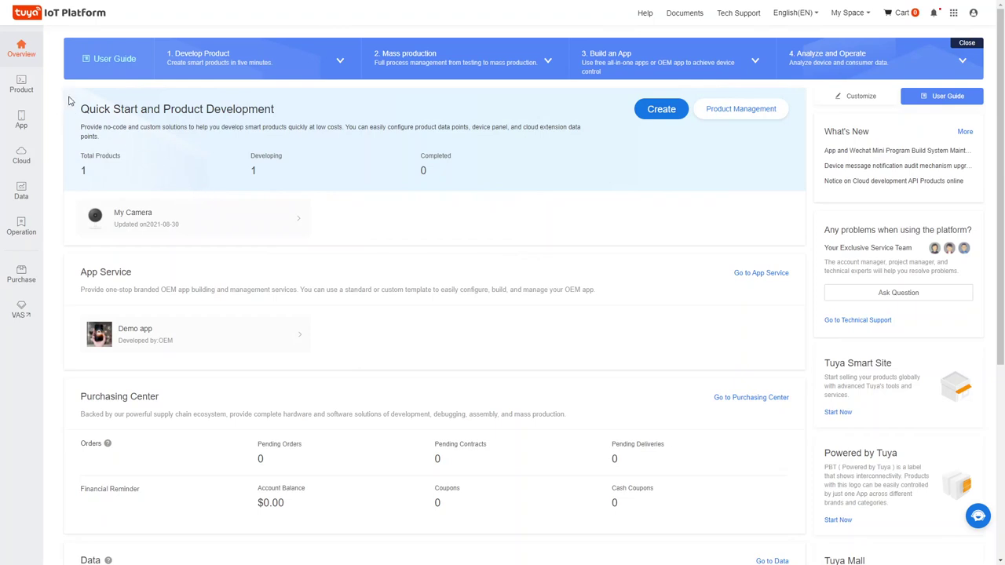
mouse_move(23, 94)
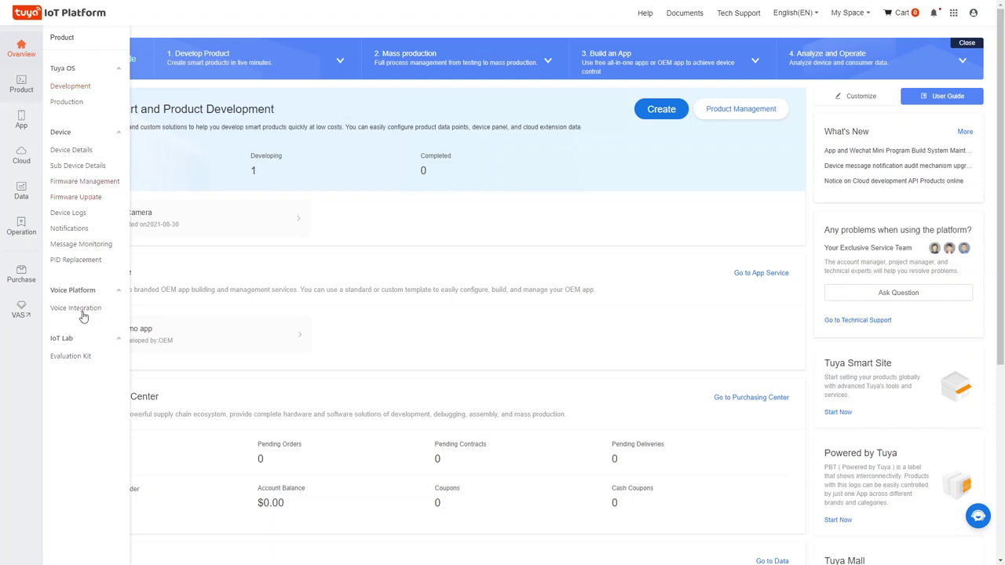
mouse_move(27, 129)
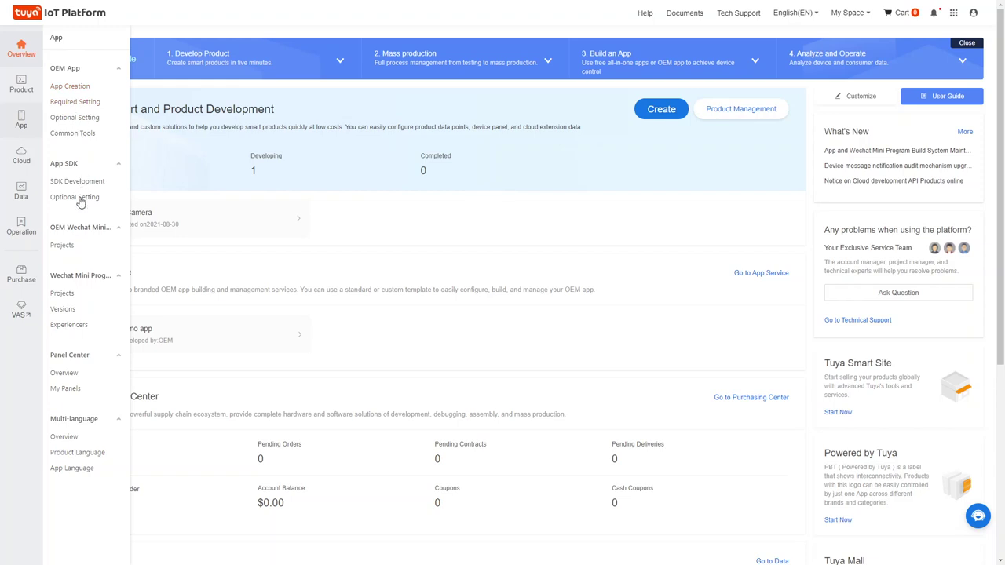
mouse_move(23, 165)
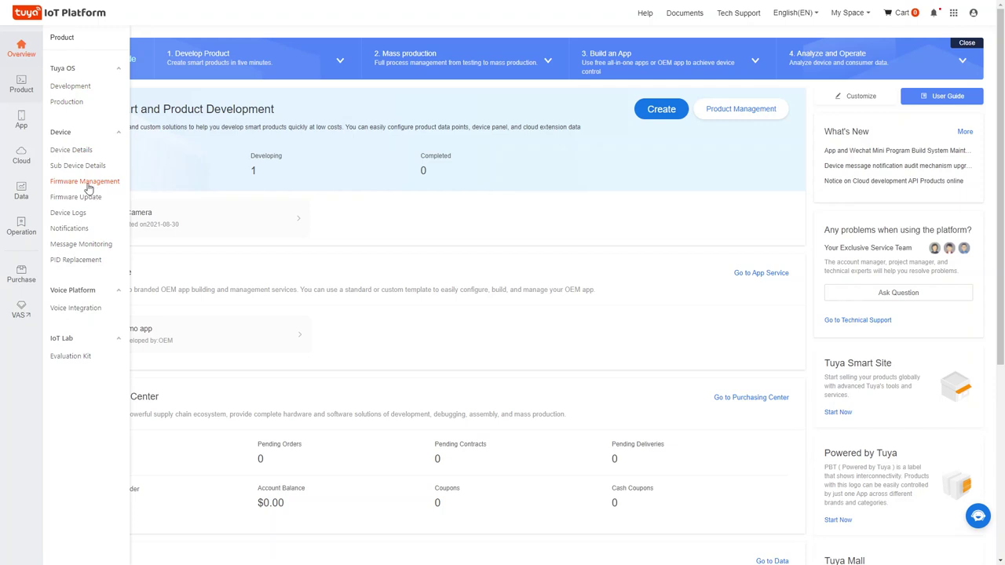
Open the product list, dismiss the announcement, tour and Copy/OEM notice, then open Production Management.
left_click(70, 88)
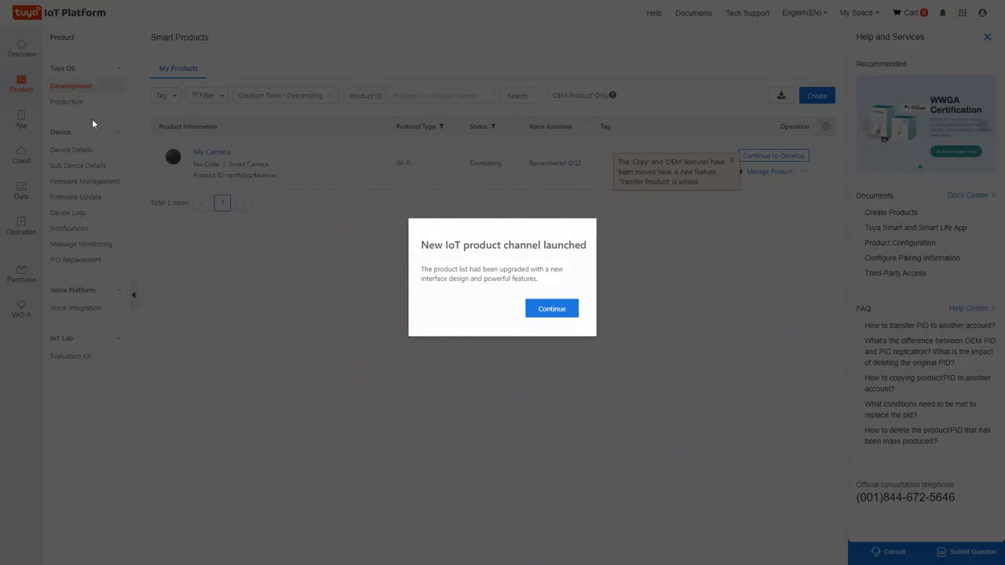
left_click(549, 311)
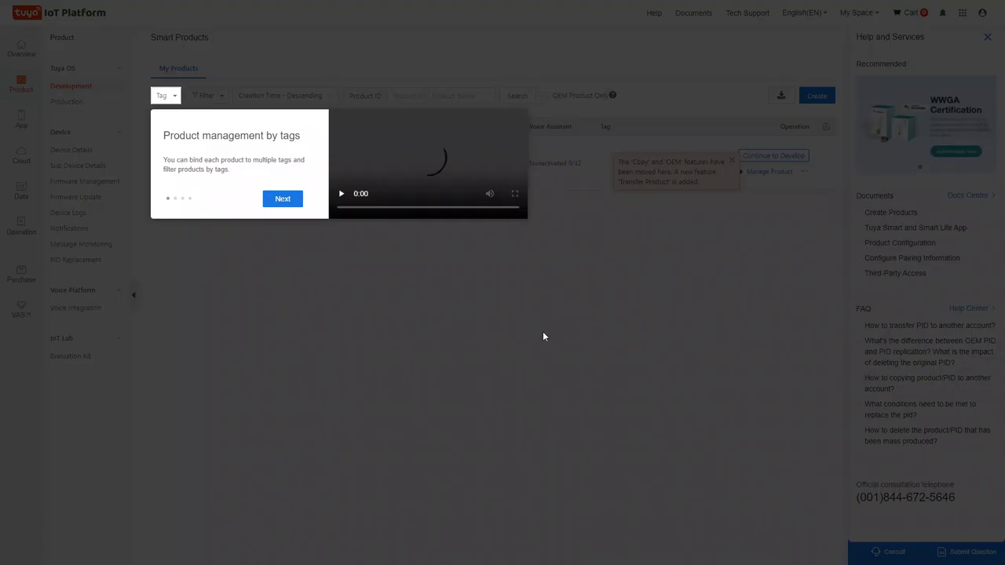
left_click(282, 198)
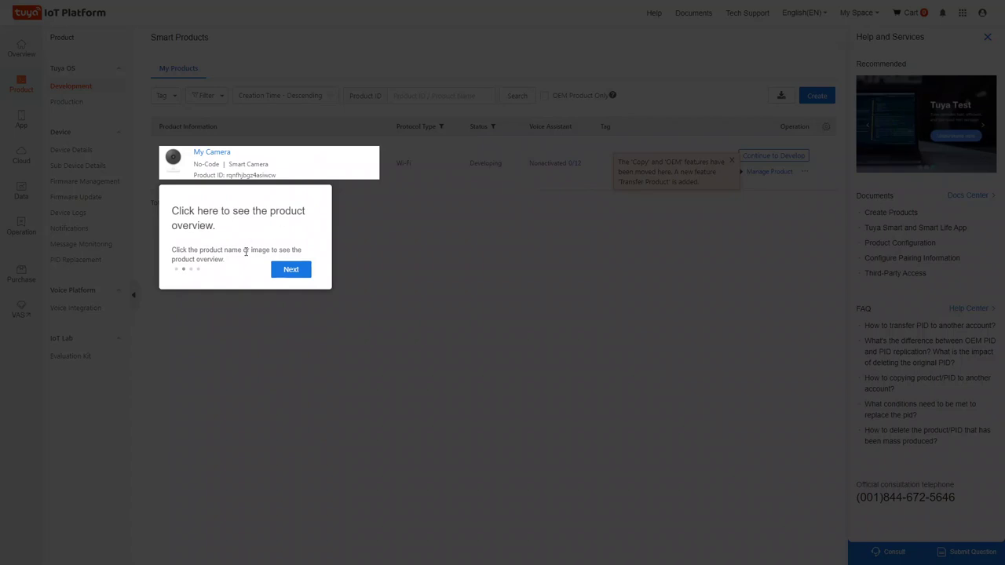
left_click(287, 270)
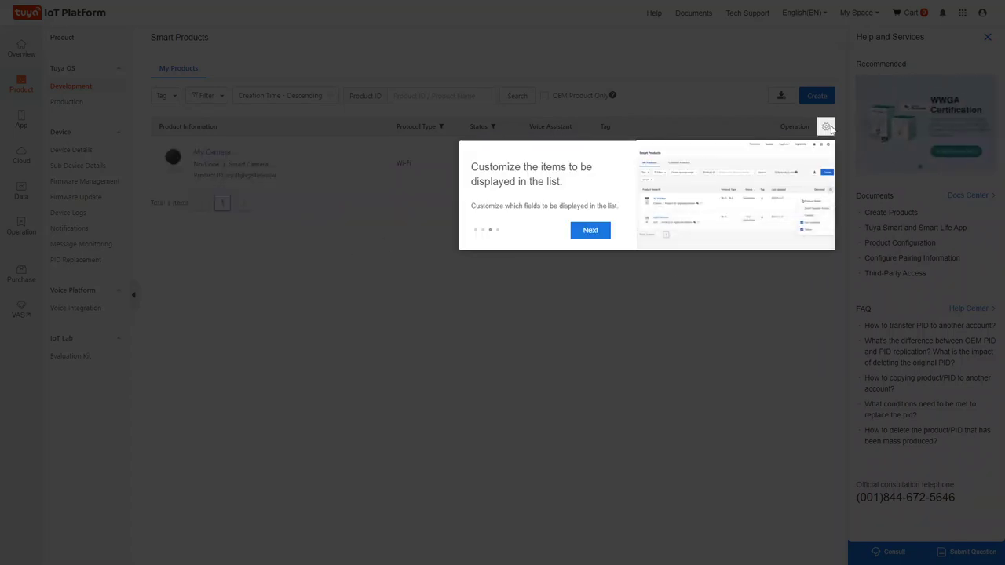
left_click(590, 230)
left_click(756, 193)
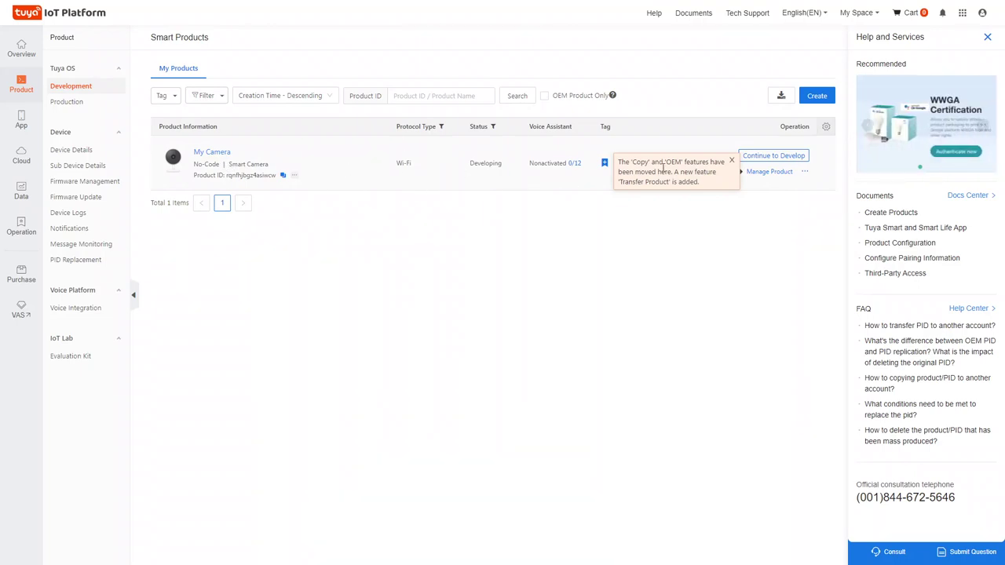
left_click(731, 161)
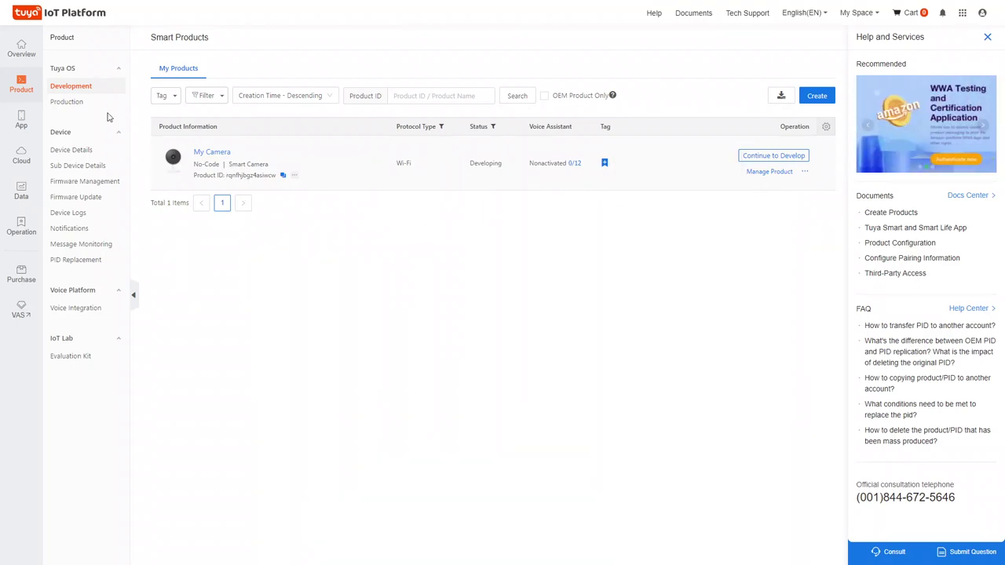
left_click(66, 103)
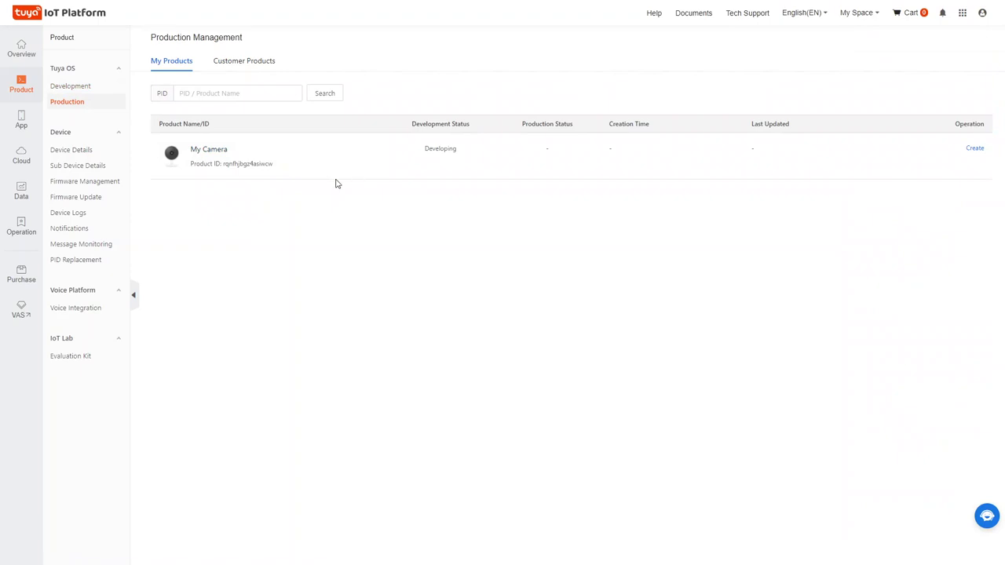
View My Camera's production status and the empty Devices list, then move to the App section.
left_click_drag(424, 149, 462, 155)
left_click(84, 152)
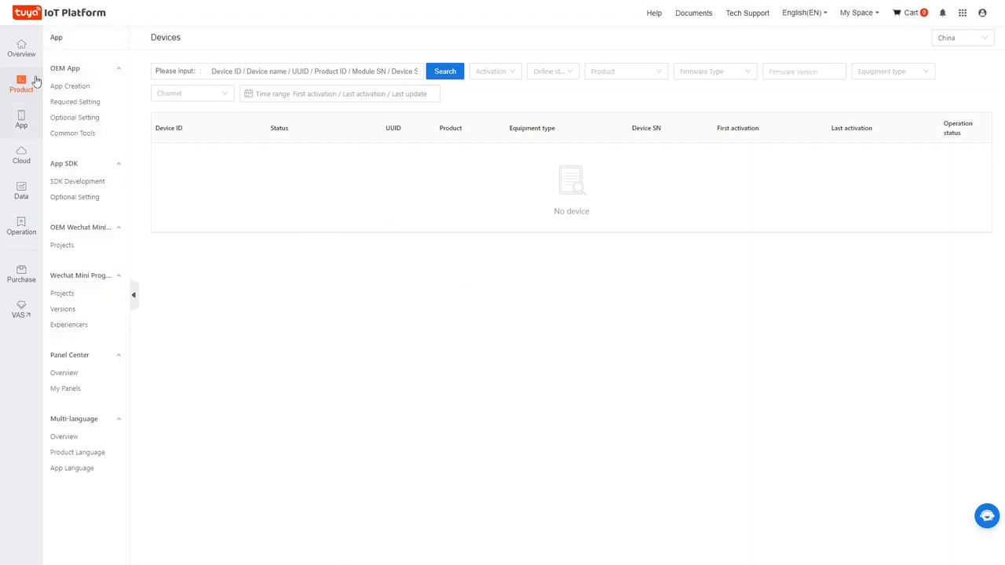
left_click(23, 130)
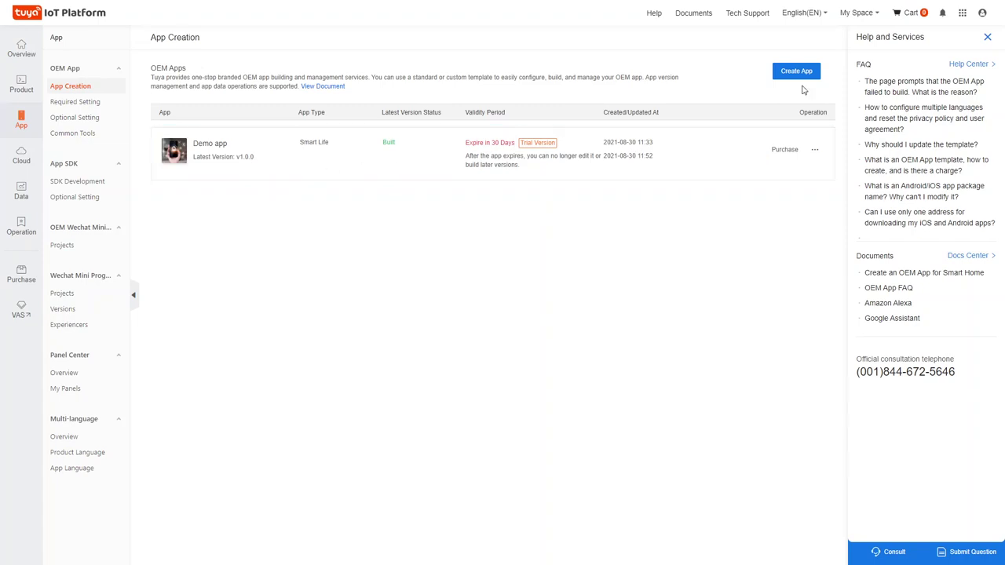
Bring up the Select OEM App Type dialog from the App Creation page.
left_click(797, 72)
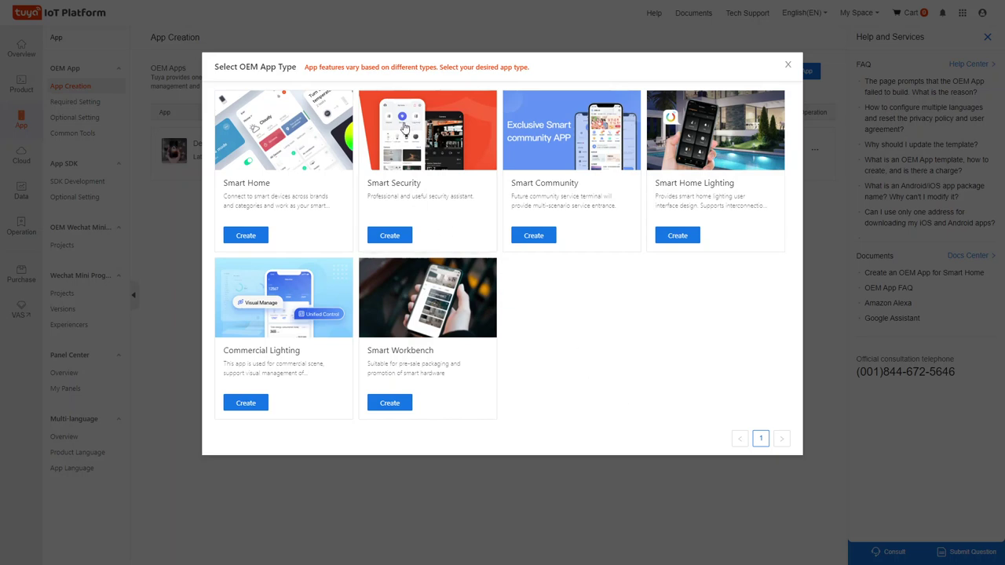
Choose the Smart Security app type and enter the app name 'Security'.
left_click(387, 241)
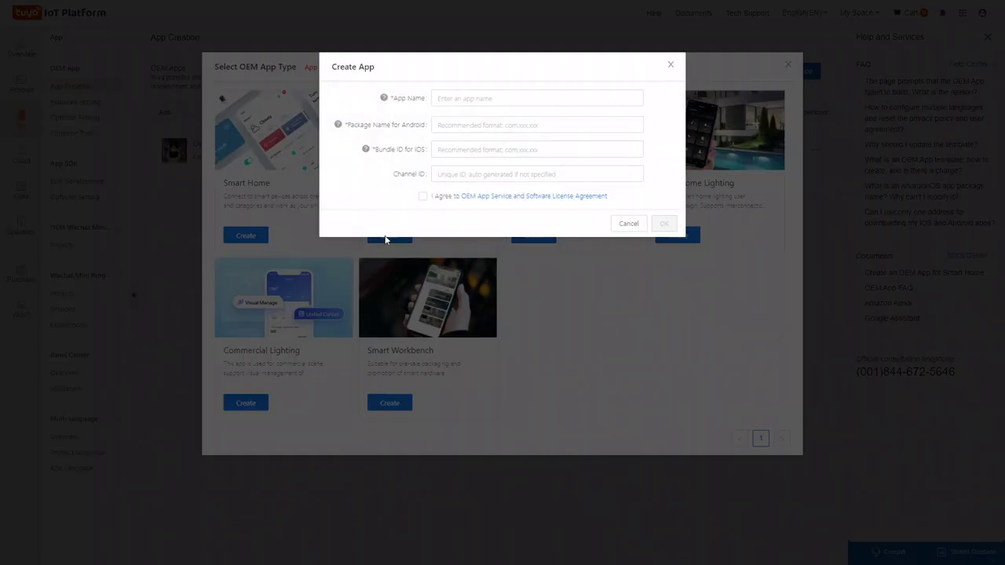
left_click(470, 98)
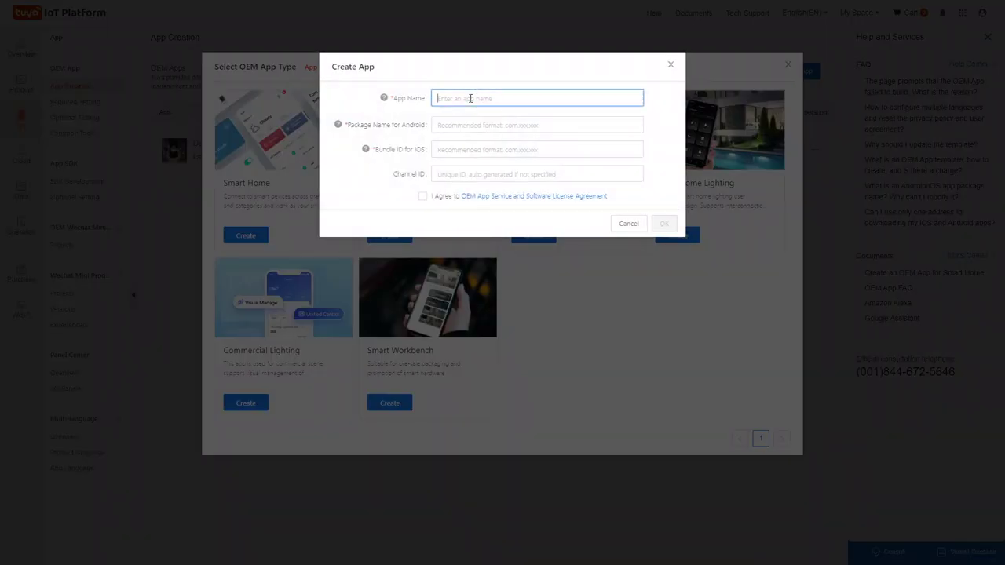
type("Security Demo")
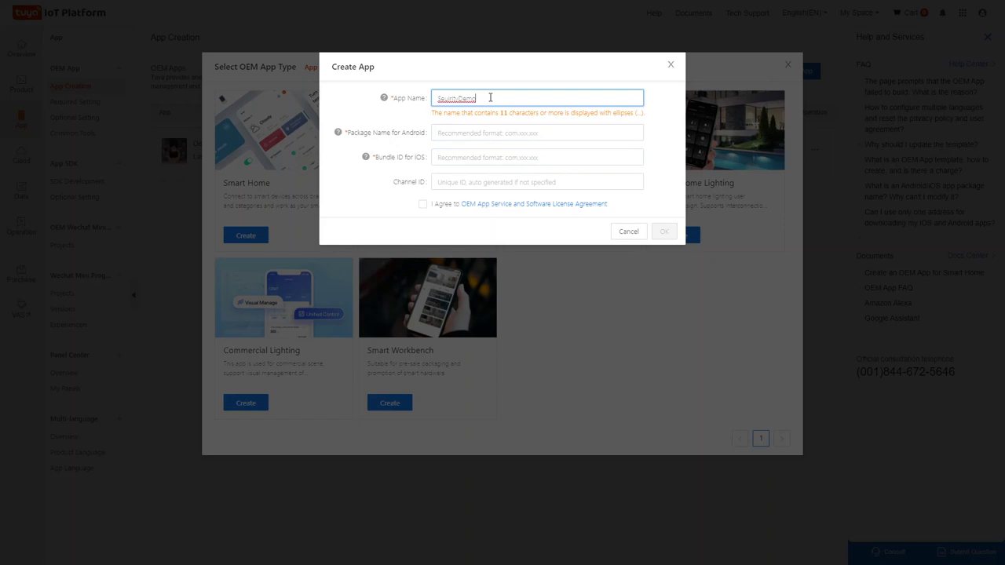
key("BackSpace")
key("BackSpace")
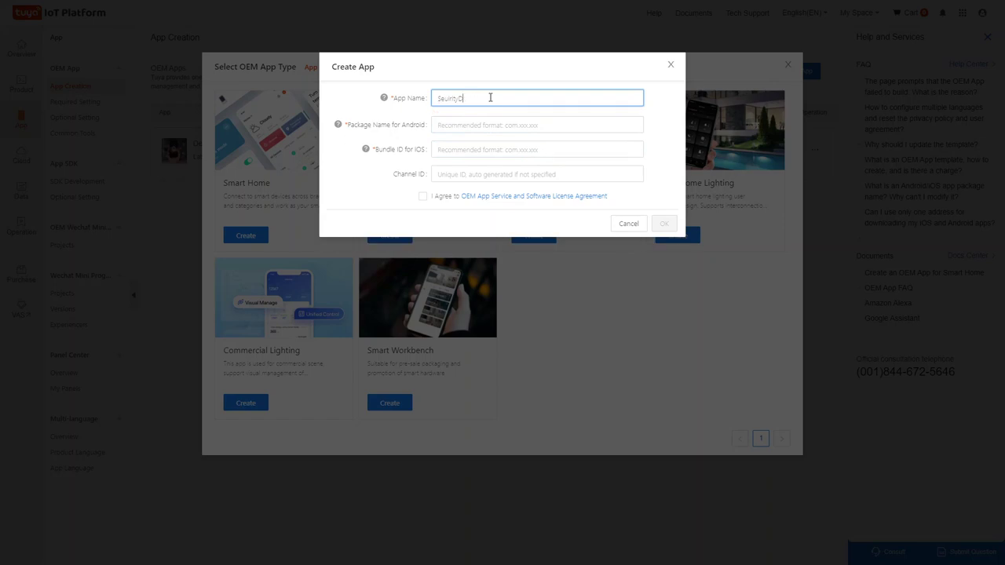
Use com.security as Android package name and iOS bundle ID, accept the license, and submit.
left_click(467, 124)
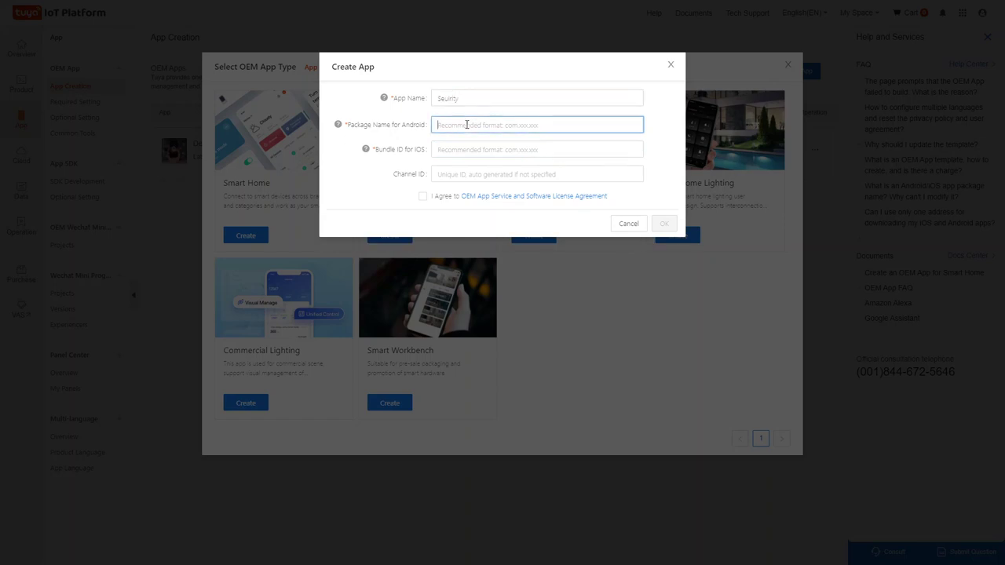
type("com")
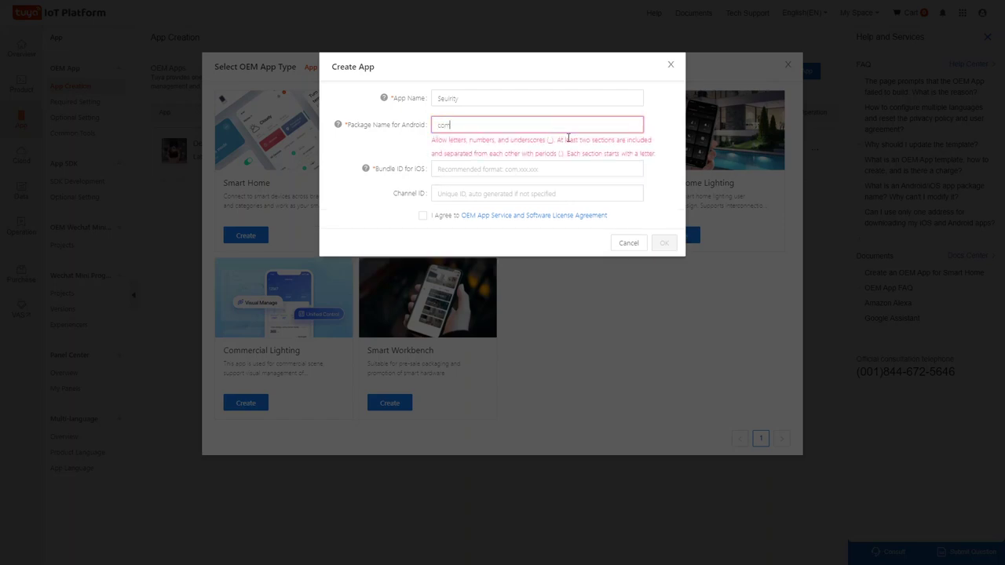
type(".s")
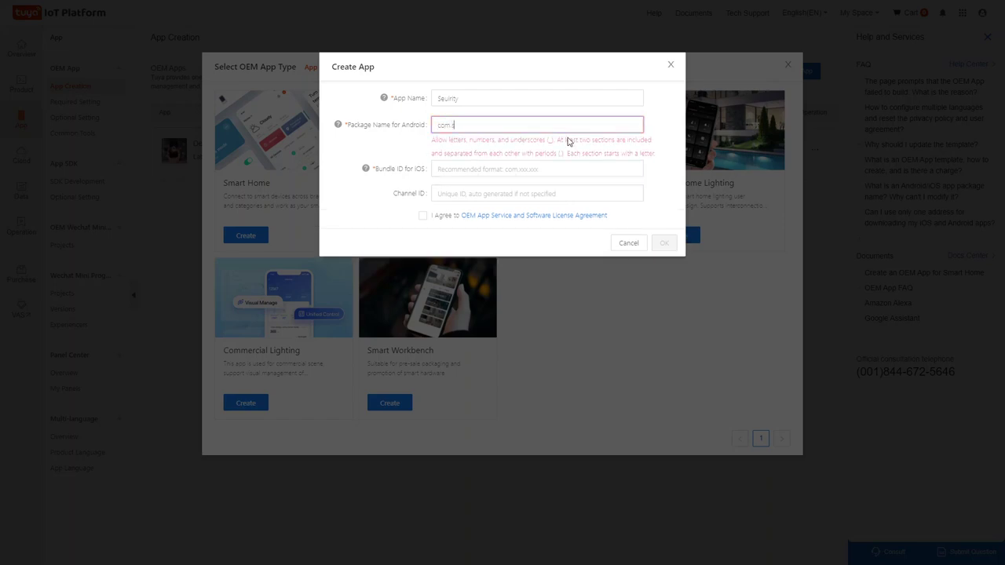
type("ecurity")
left_click_drag(539, 130, 428, 119)
key("ctrl+c")
left_click(454, 152)
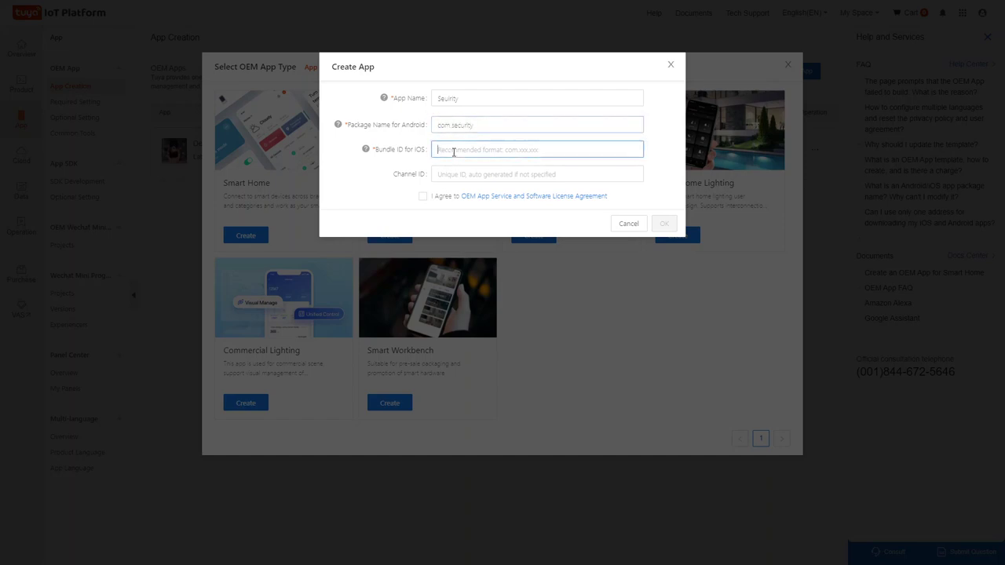
key("ctrl+v")
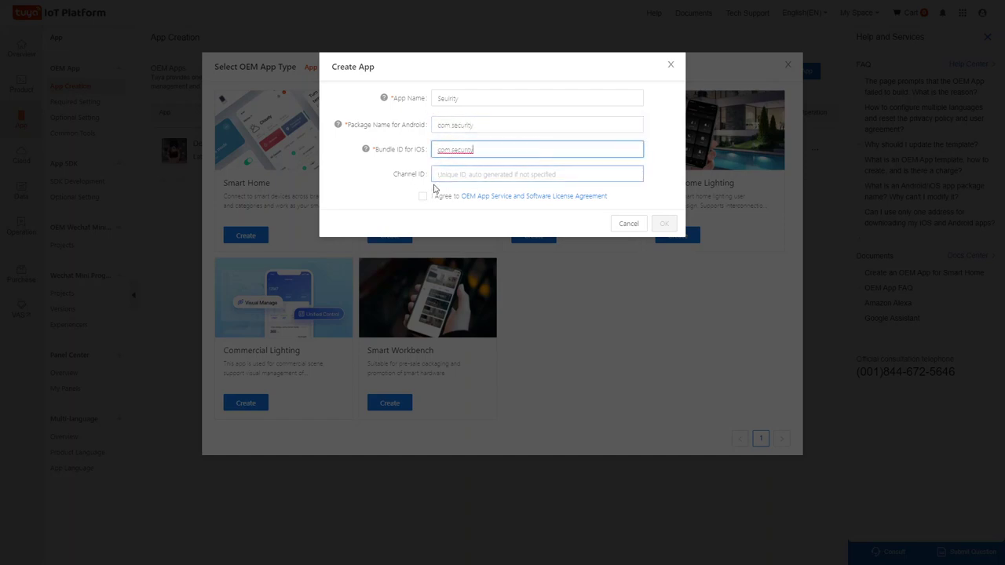
left_click(422, 195)
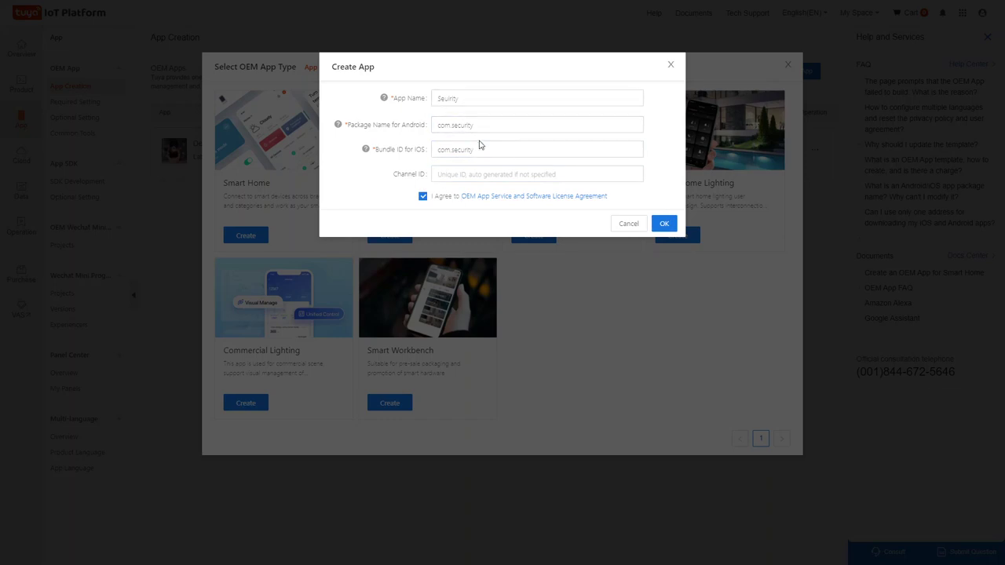
left_click(669, 224)
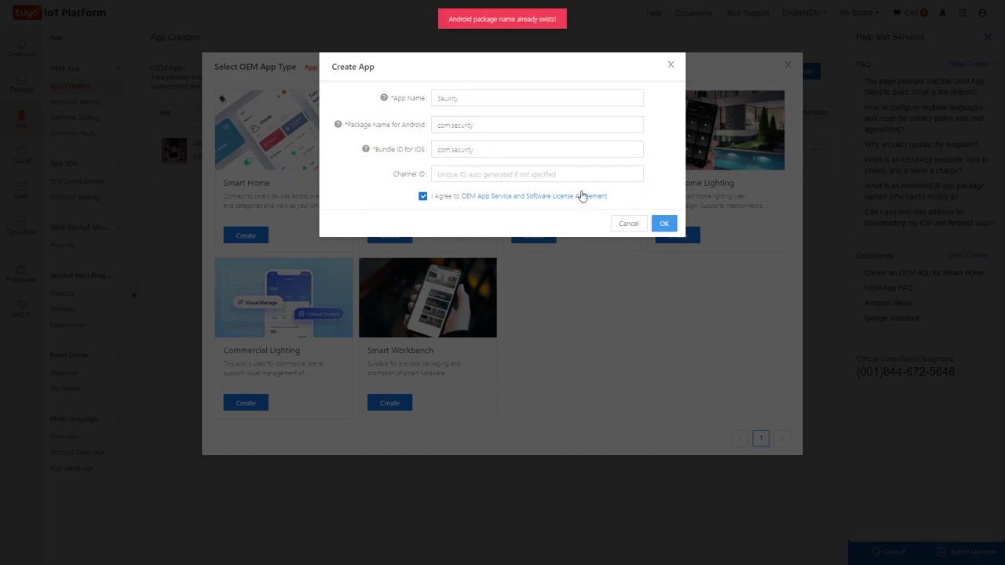
Change both the Android package name and iOS bundle ID to com.security21qw and create the app.
left_click(491, 125)
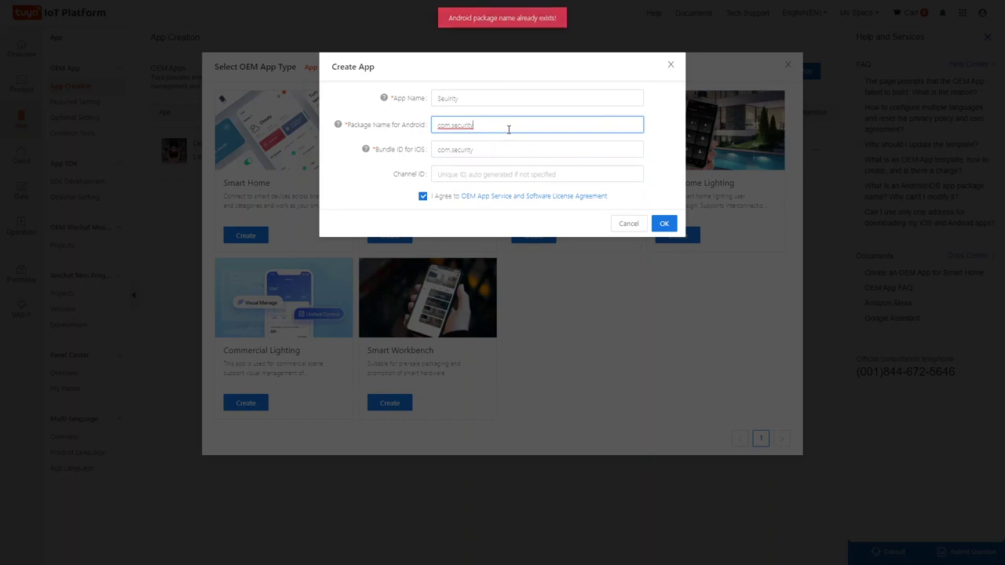
type("21ow")
left_click(507, 149)
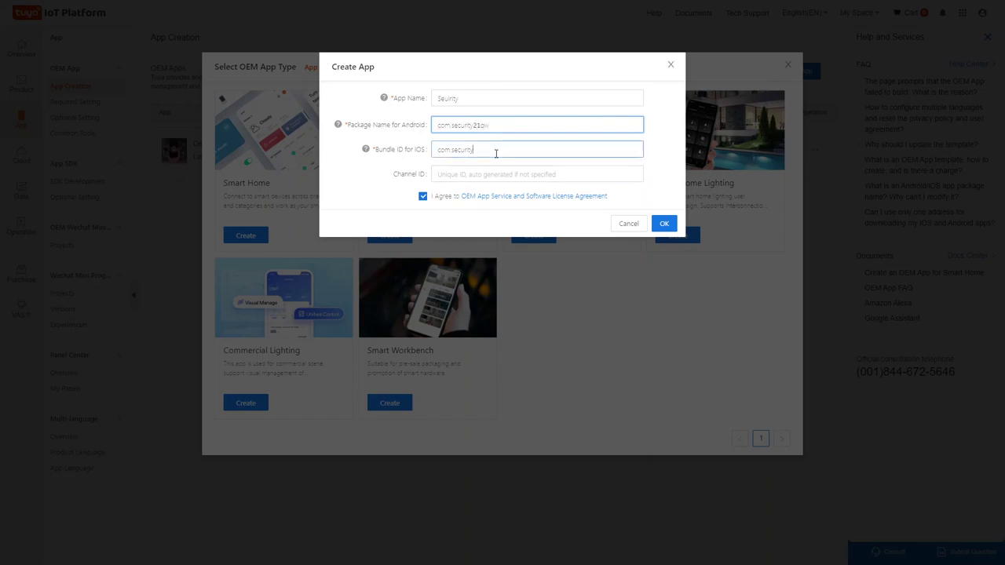
type("21qw")
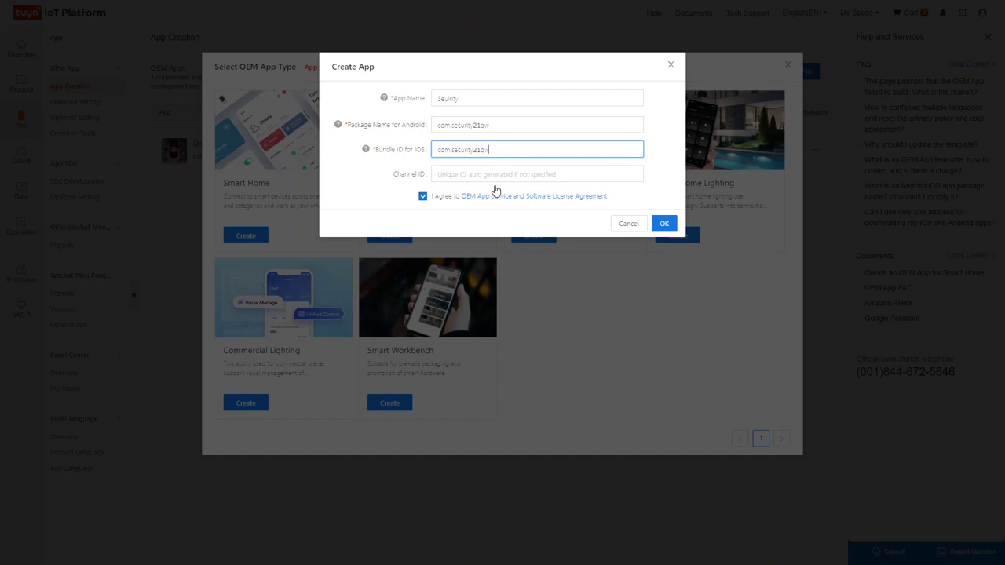
left_click(664, 225)
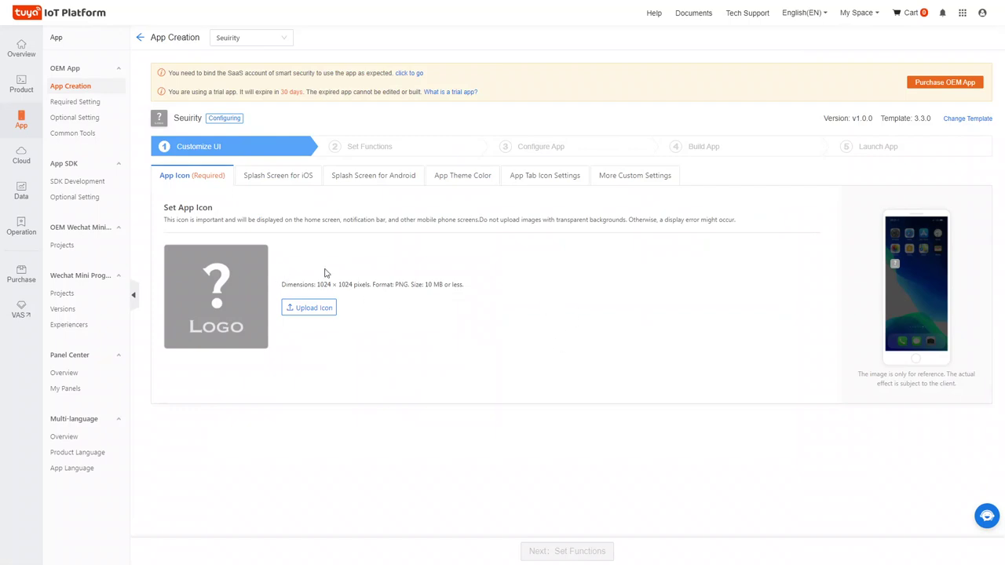
Upload Untitled design.png as the Seuirity app icon and view its iOS splash screen.
left_click(309, 311)
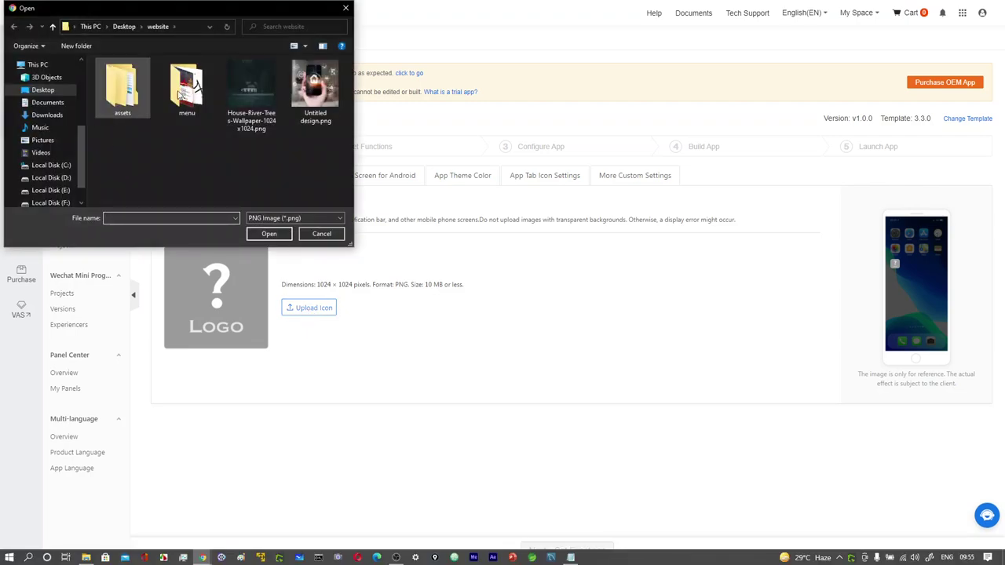
double_click(318, 93)
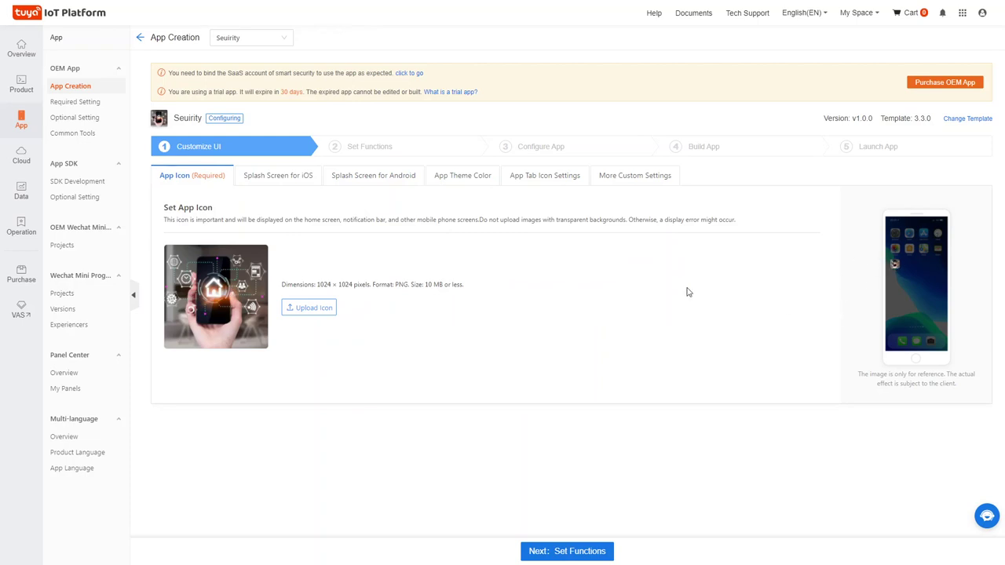
left_click(268, 182)
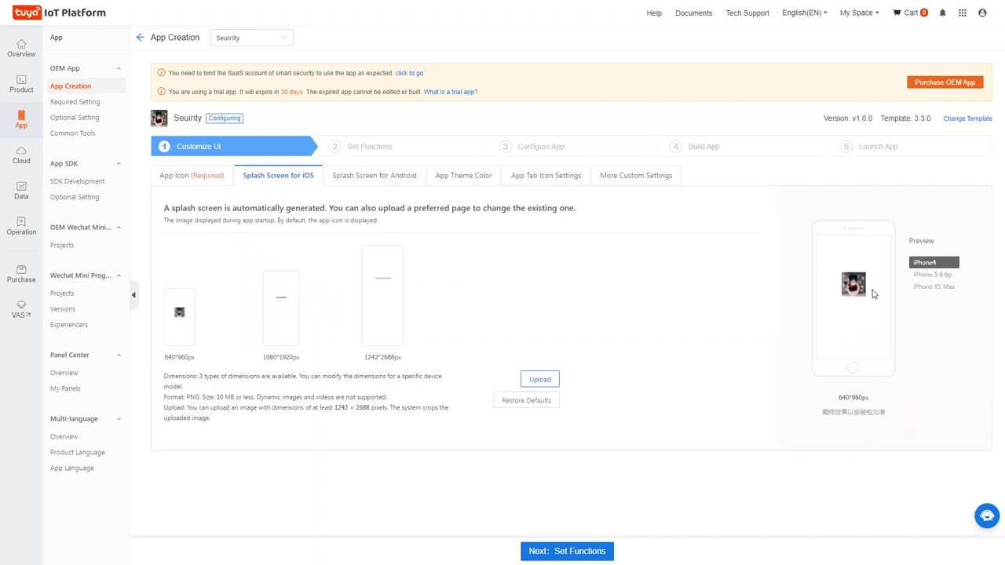
Review the Android splash screen, then the theme colors: default Warning, Success, Guide, 40% transparency.
mouse_move(360, 305)
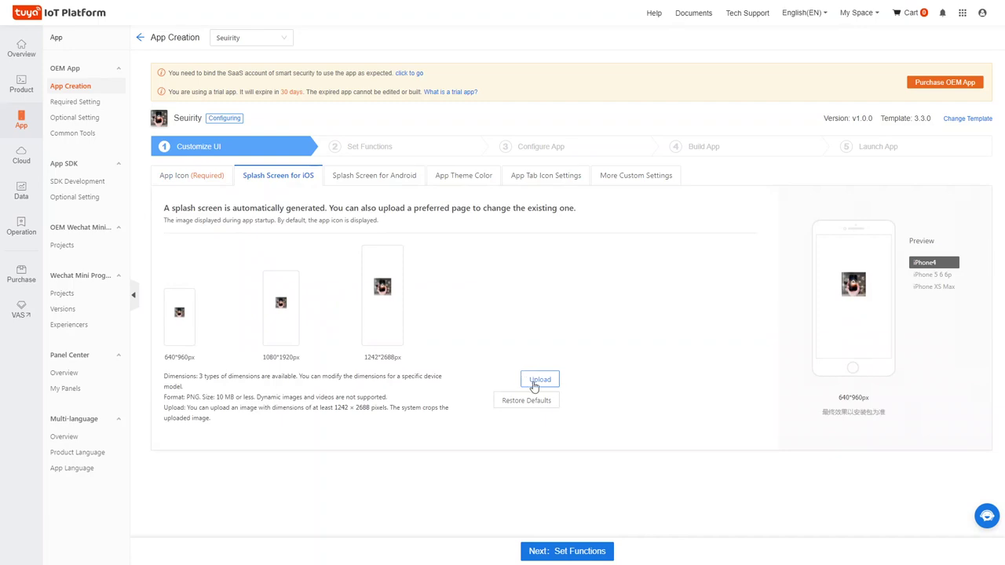
left_click(358, 179)
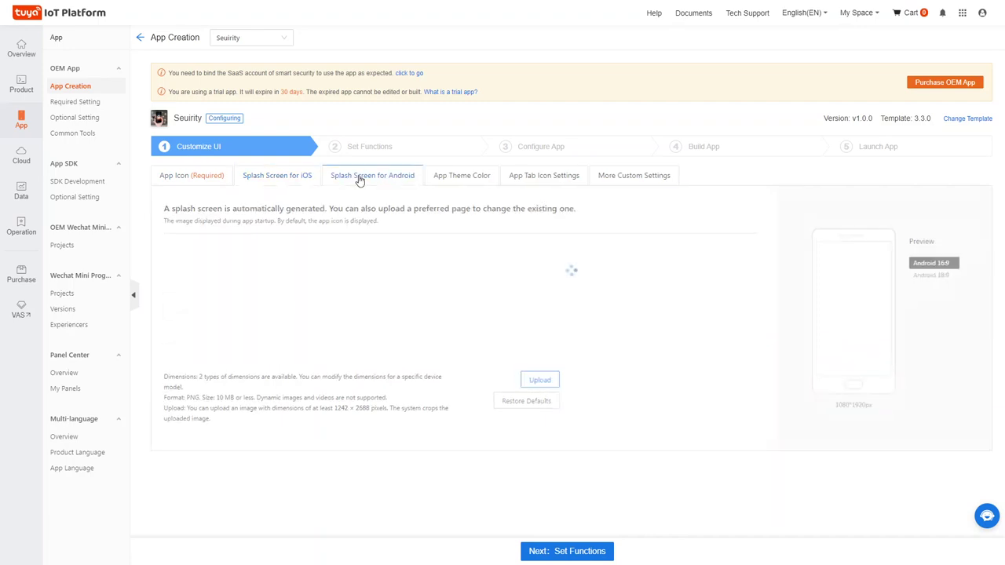
left_click(468, 183)
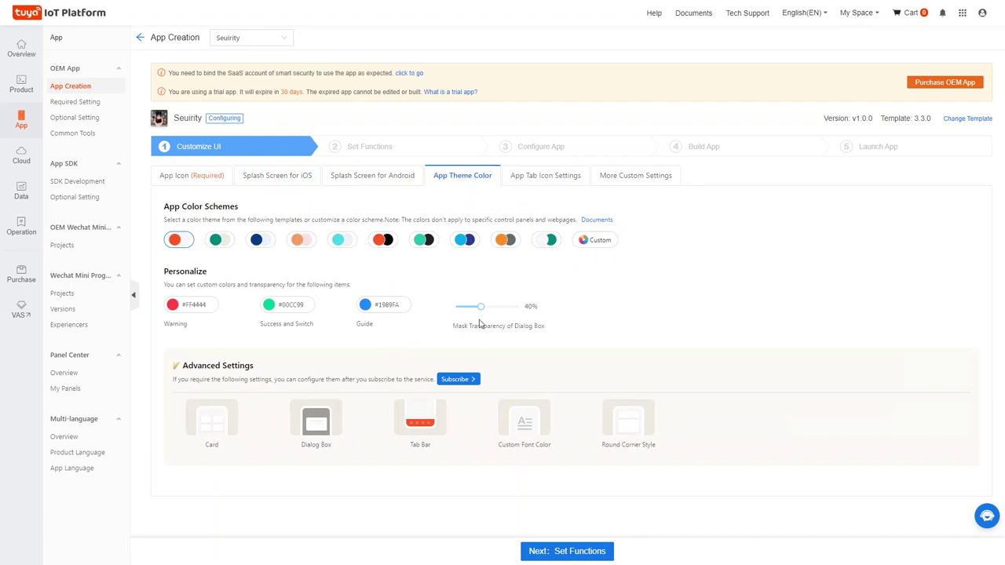
Try the green colour scheme but cancel it, then view the tab icons with label color #FF5A28.
left_click(228, 241)
left_click(554, 159)
left_click(554, 179)
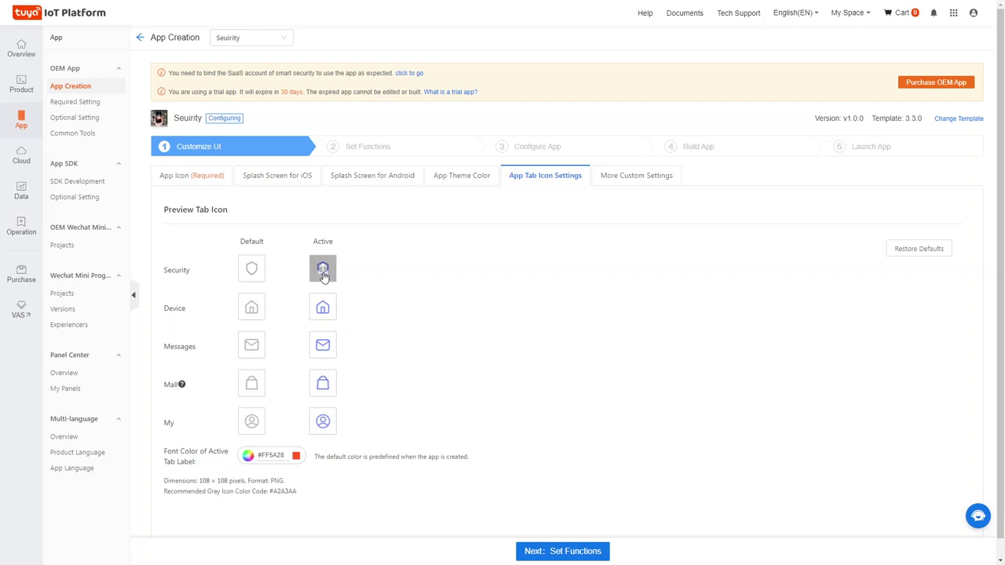
Leave the Security active tab icon unchanged, review More Custom Settings, and advance to Set Functions.
left_click(322, 271)
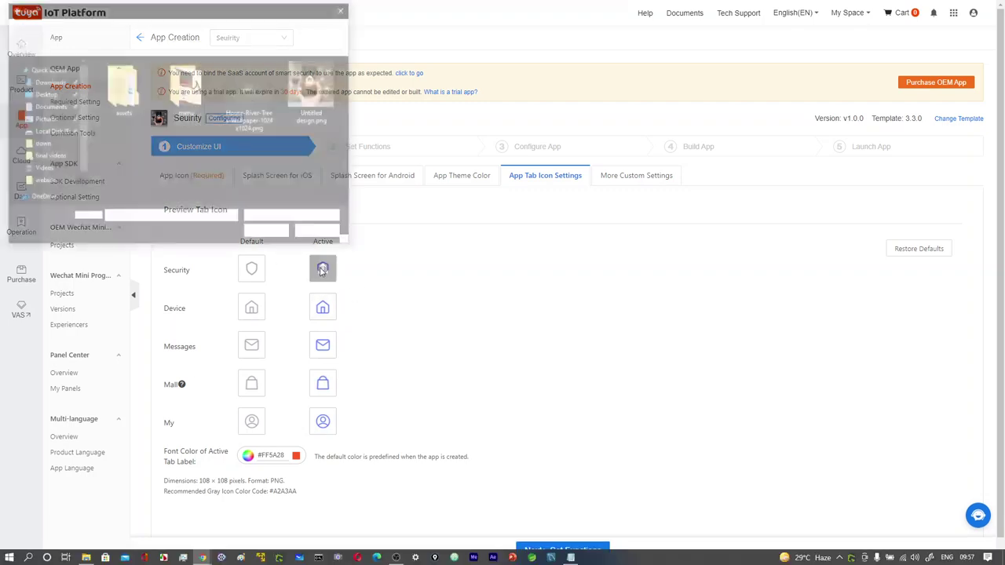
left_click(345, 8)
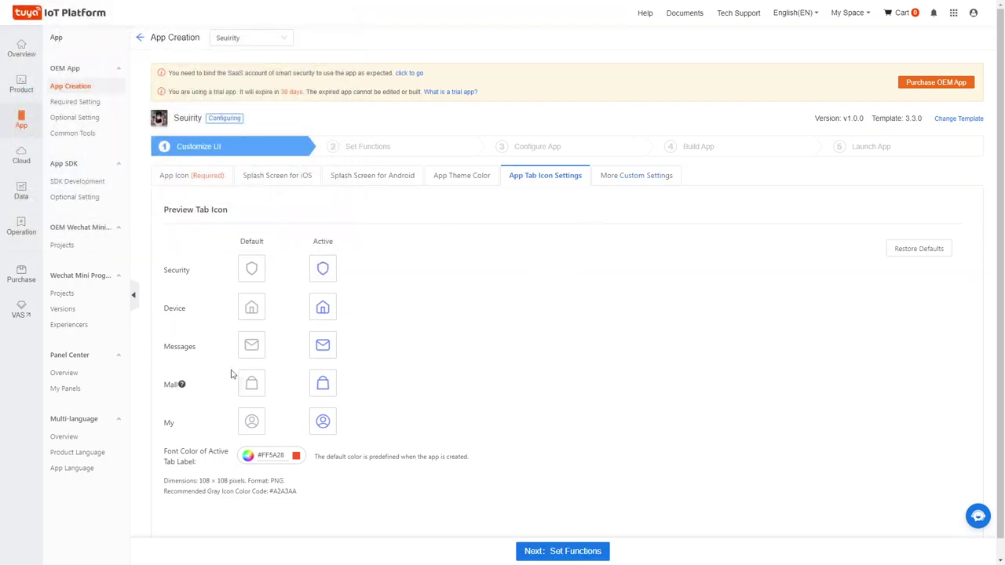
left_click(627, 181)
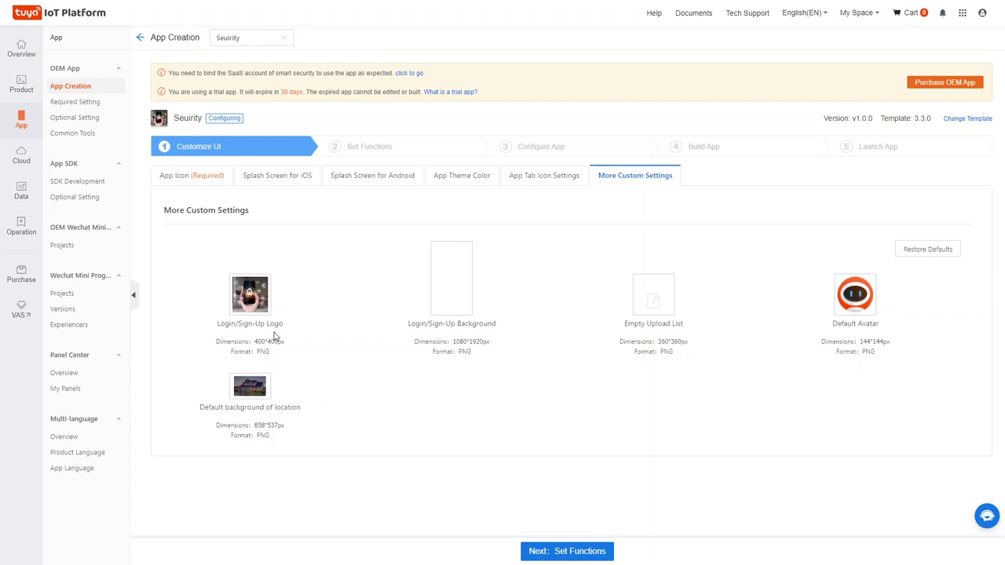
mouse_move(452, 292)
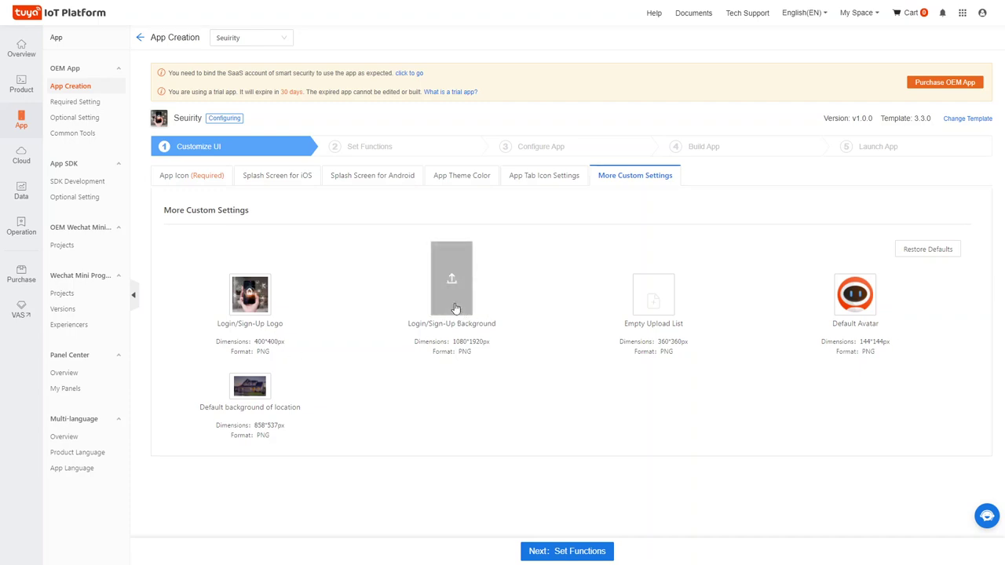
mouse_move(855, 312)
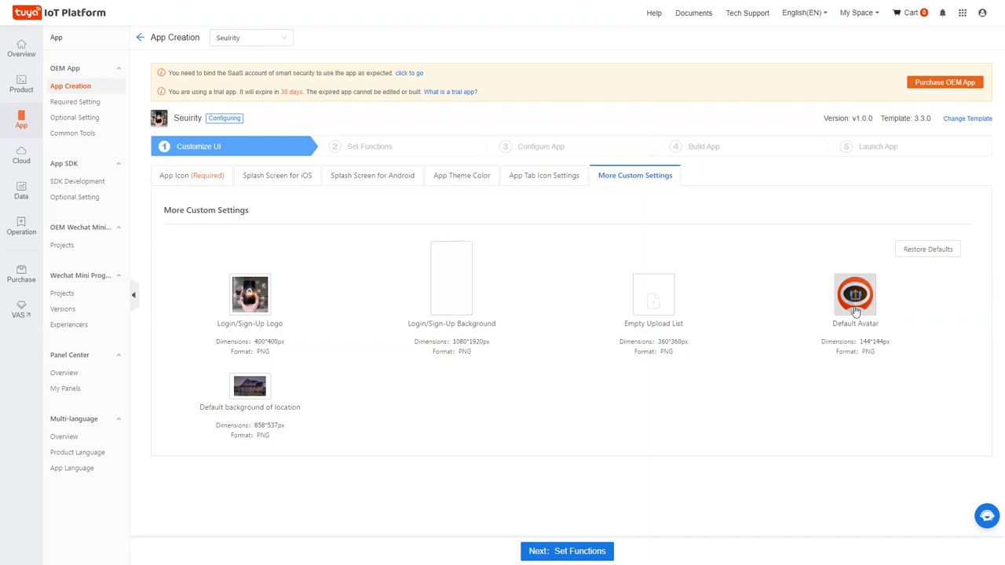
mouse_move(251, 387)
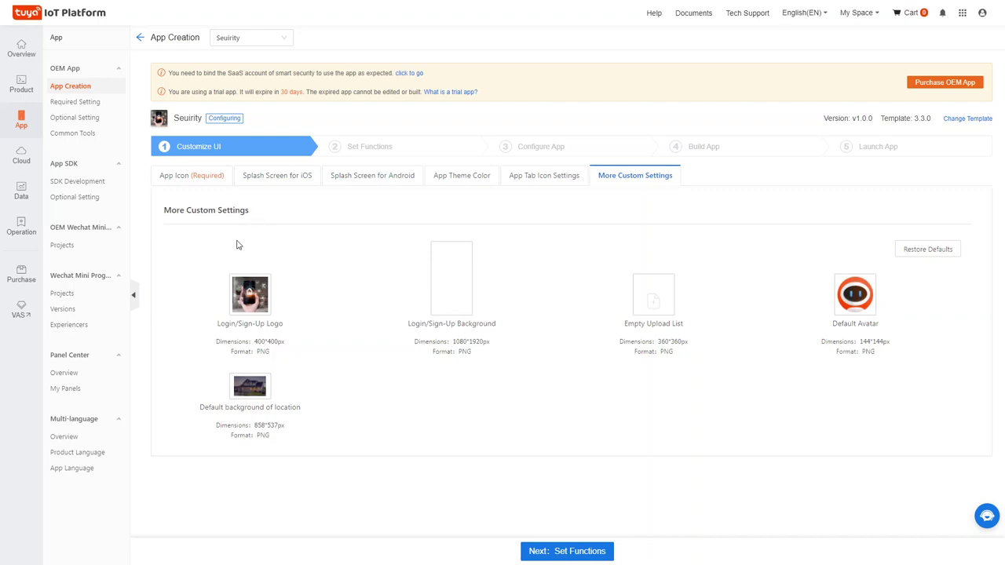
left_click(573, 551)
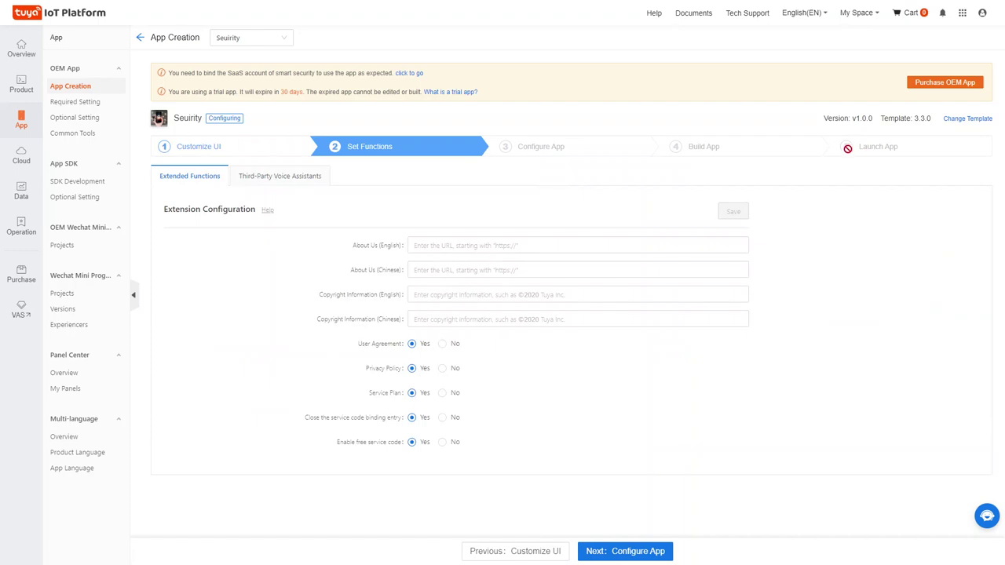
Visit the English About Us and Copyright fields, then show Google Assistant and Alexa options, both unticked.
left_click(504, 248)
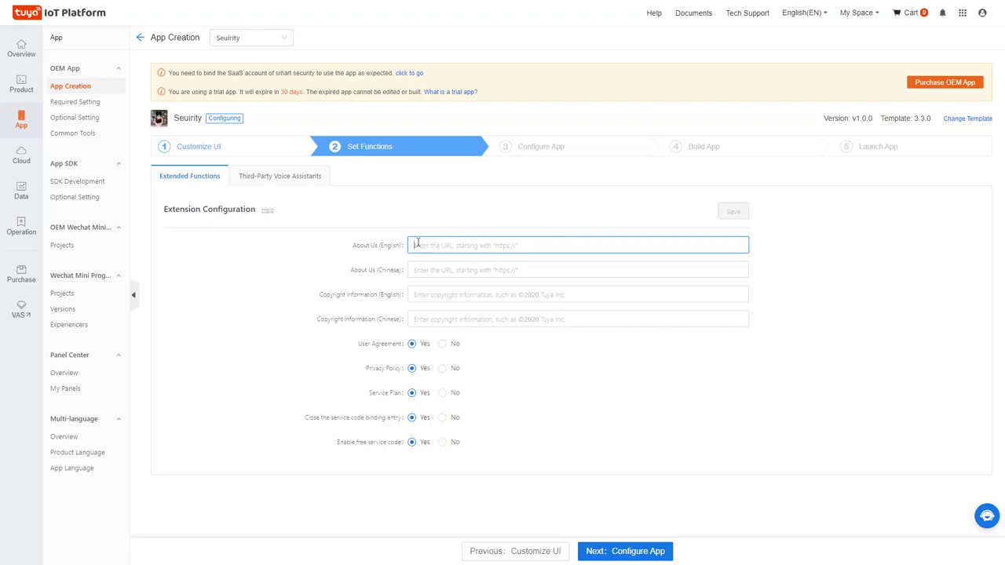
left_click(452, 292)
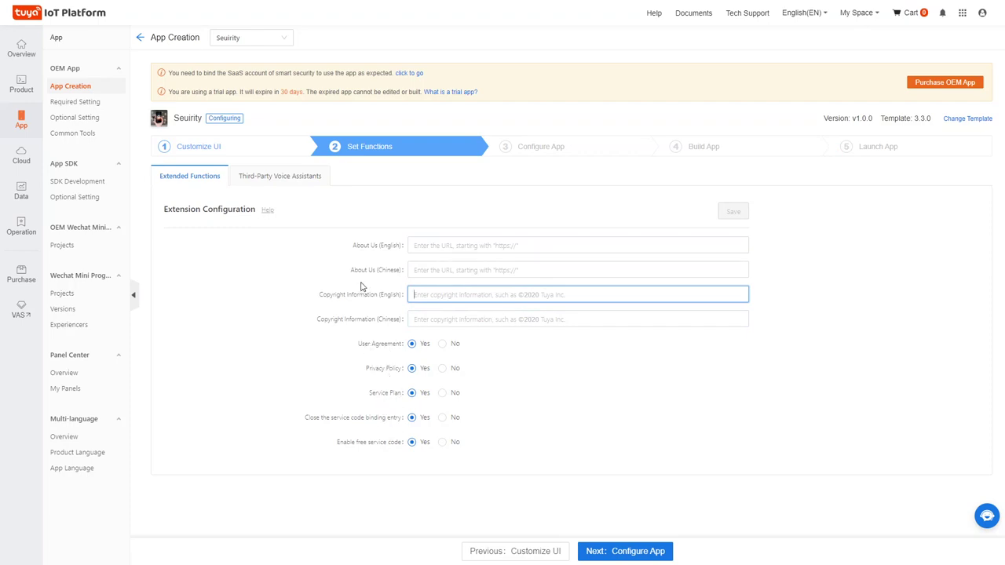
left_click(283, 181)
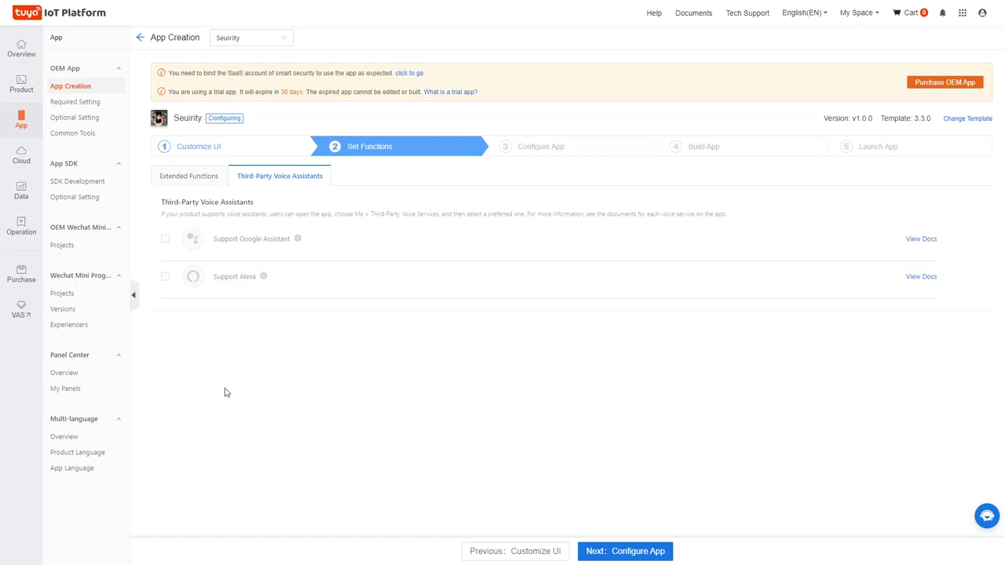
left_click(166, 277)
left_click(164, 276)
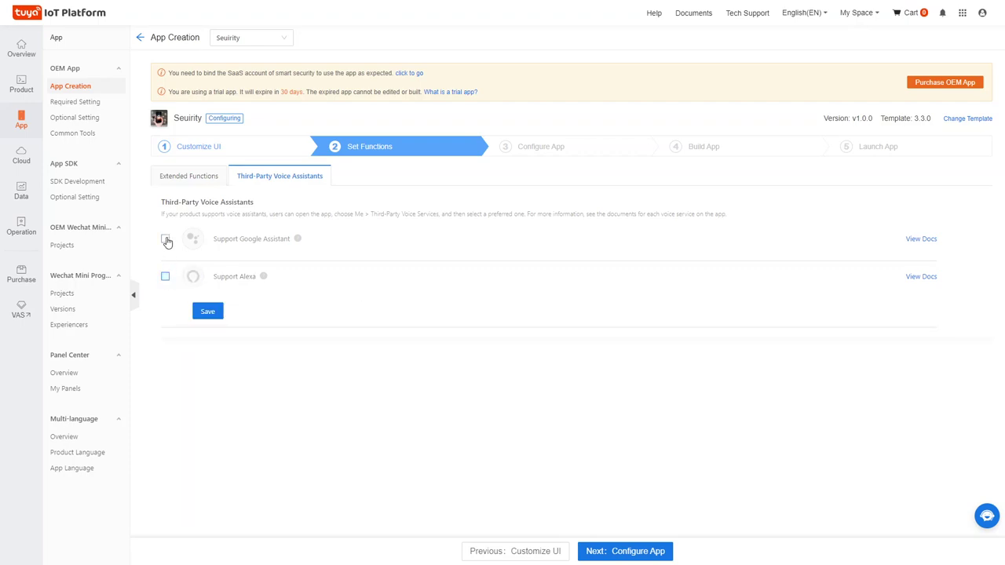
left_click(166, 240)
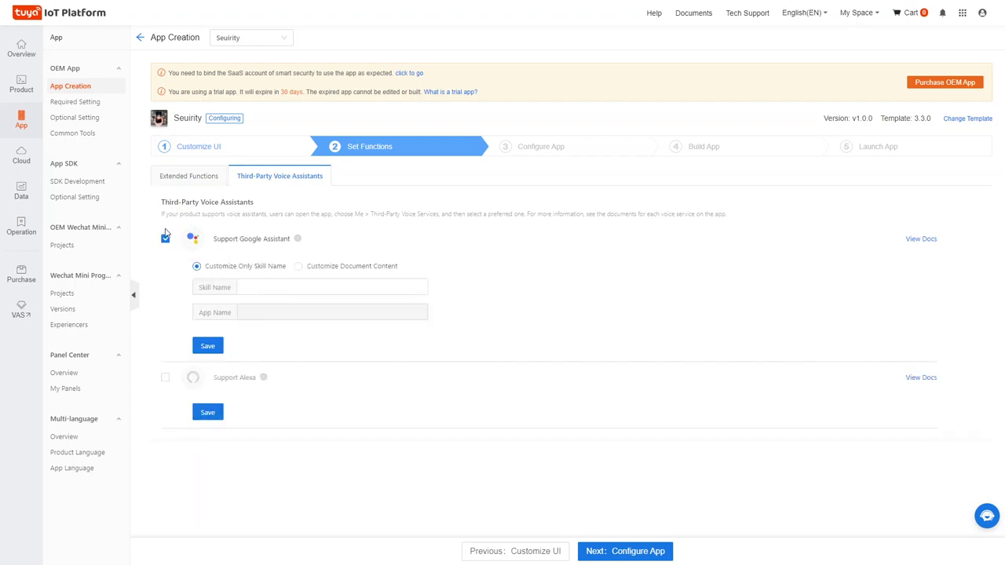
left_click(165, 239)
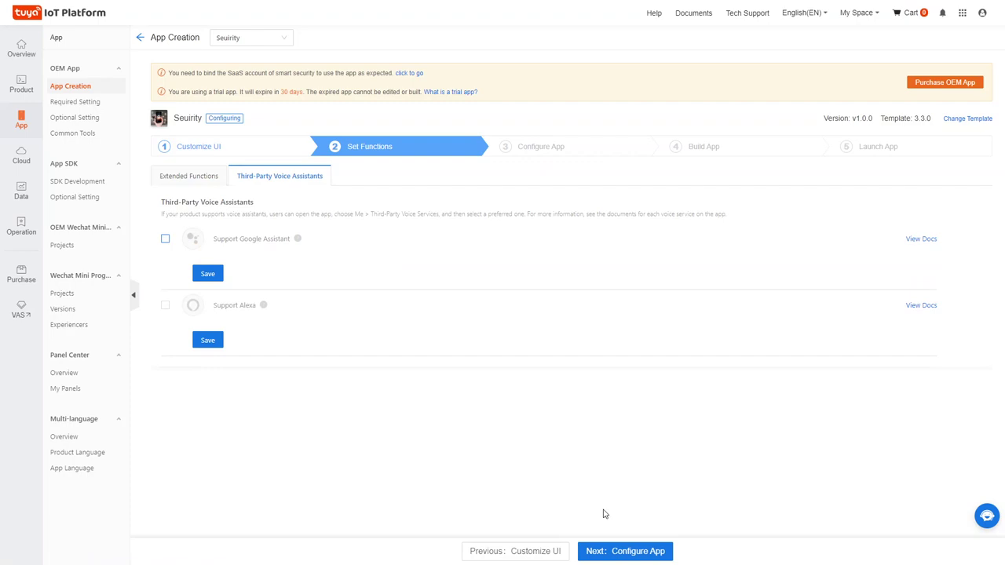
left_click(615, 552)
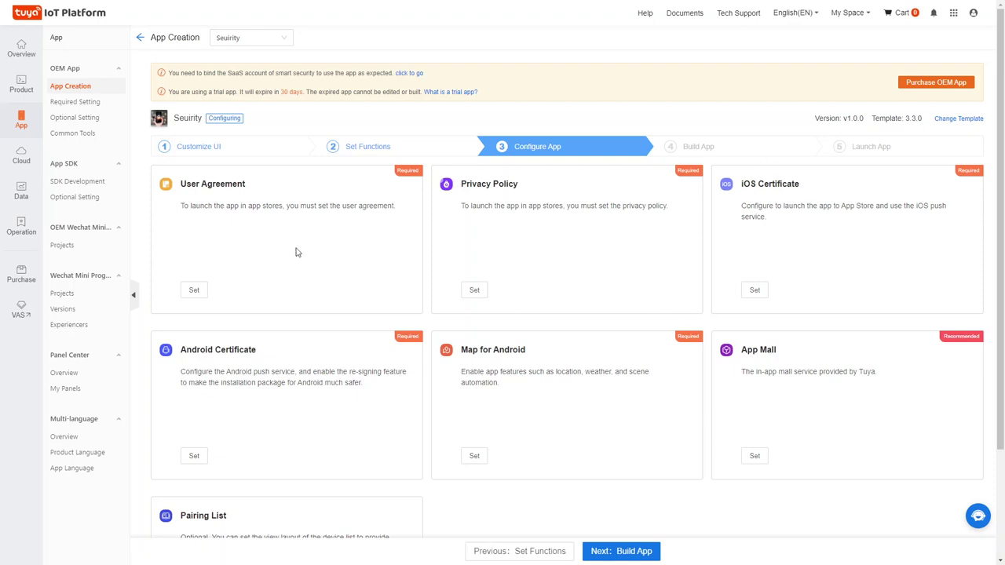
Look at User Agreement Set, then reopen the Seuirity app's Configure App step from App Creation.
left_click(192, 291)
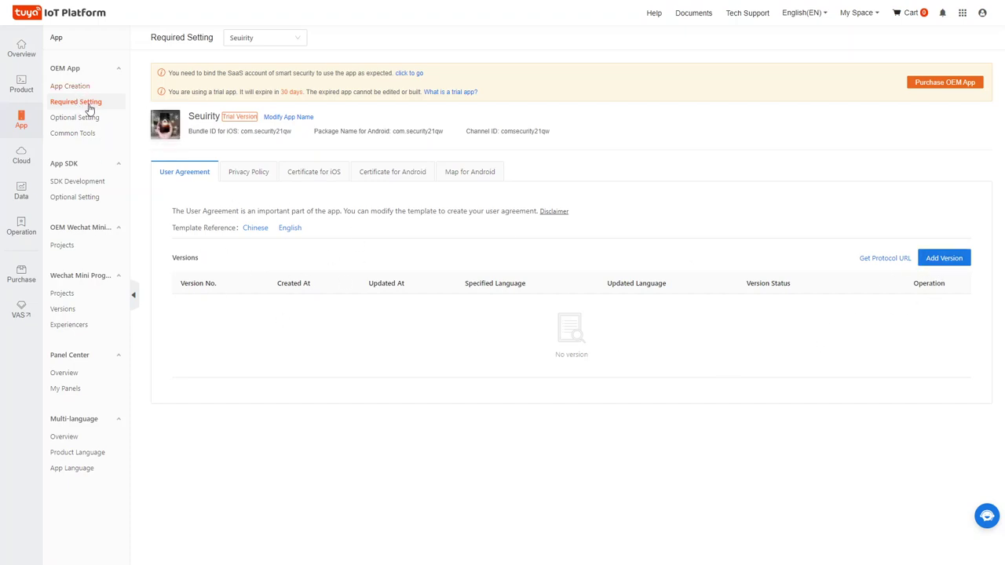
left_click(63, 88)
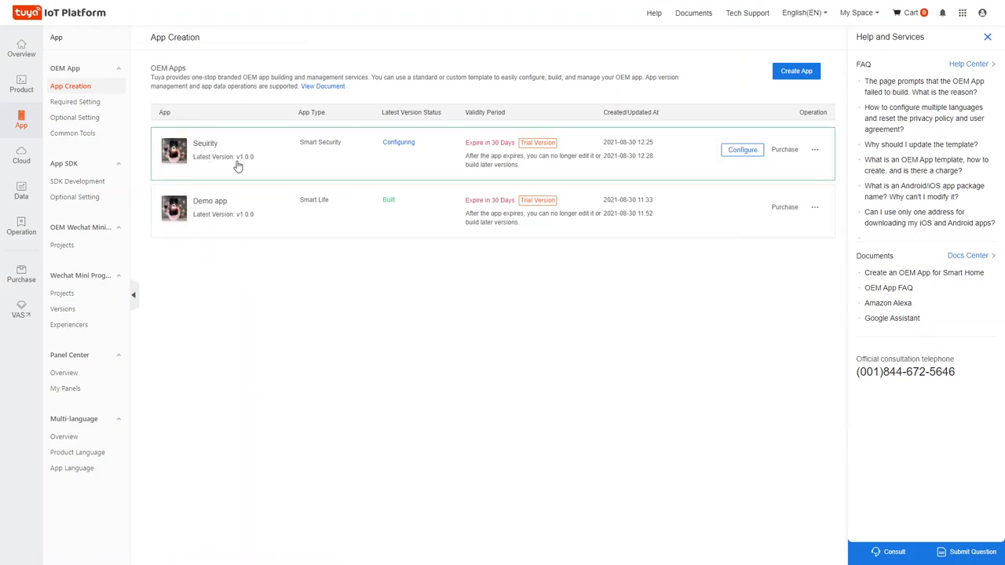
left_click(740, 153)
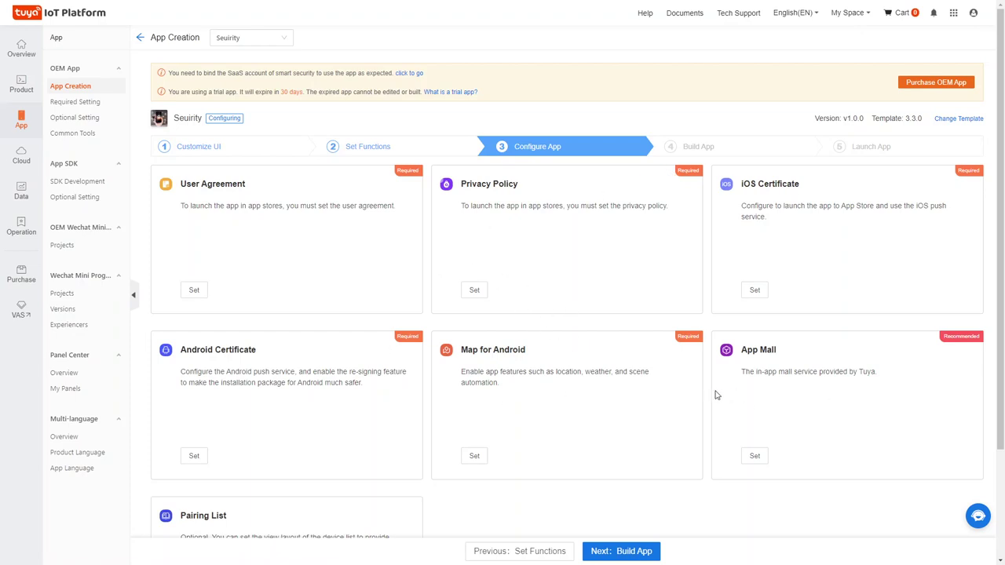
Build the Seuirity app, starting its iOS, Android and Google Play test packages.
left_click(624, 554)
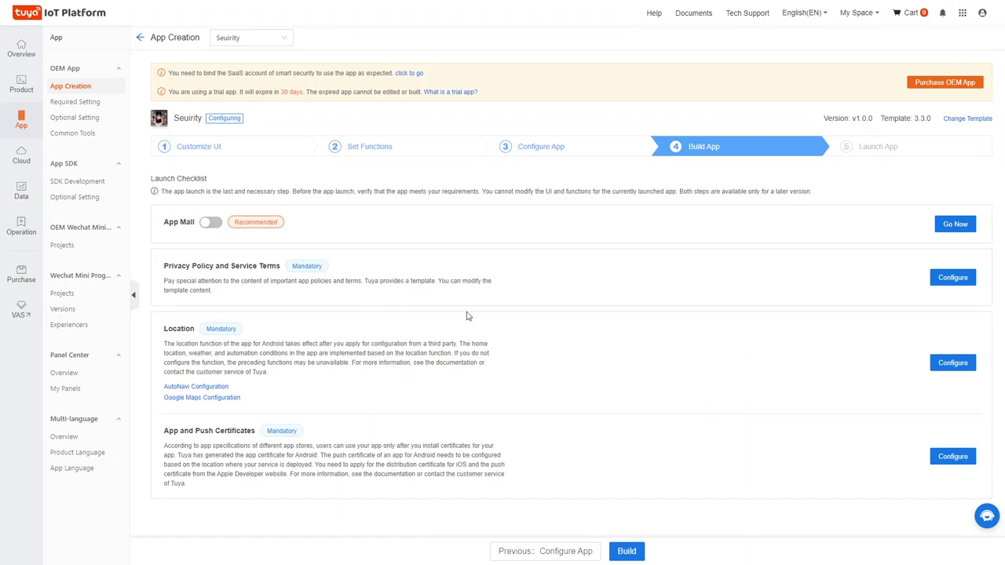
left_click(627, 551)
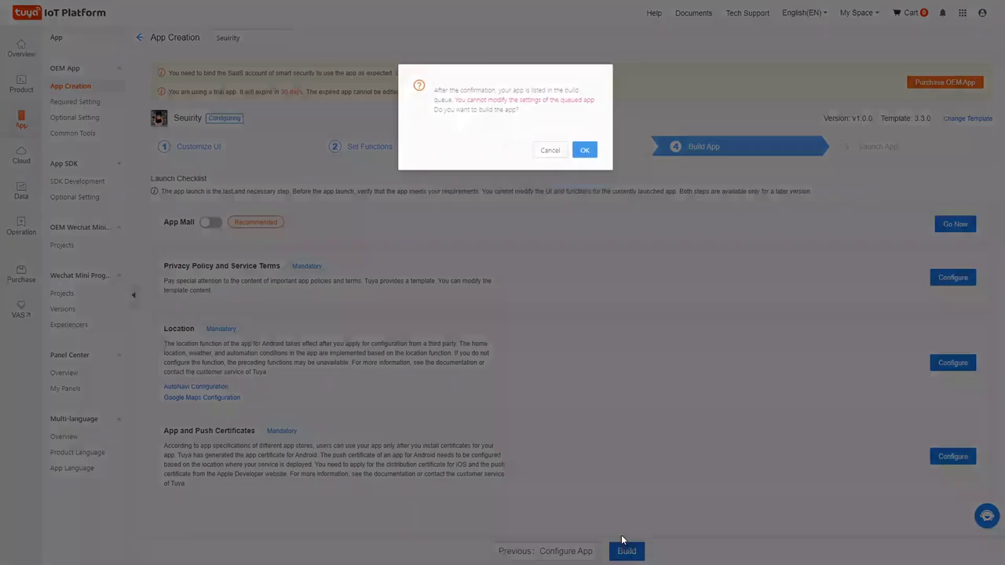
left_click(587, 141)
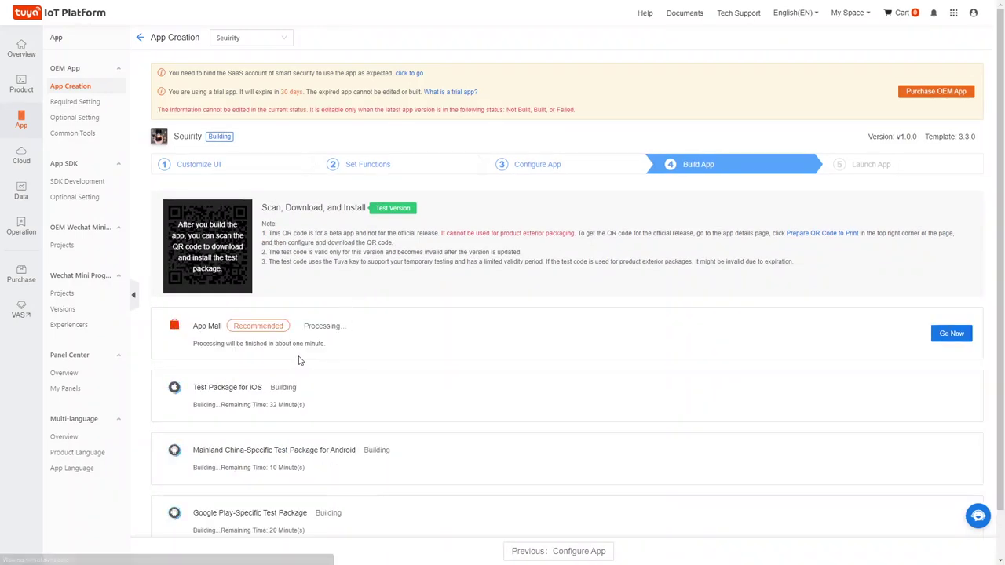
Check the iOS, Android and Google Play remaining build times, then leave the build progress page.
scroll(326, 360, "down", 1)
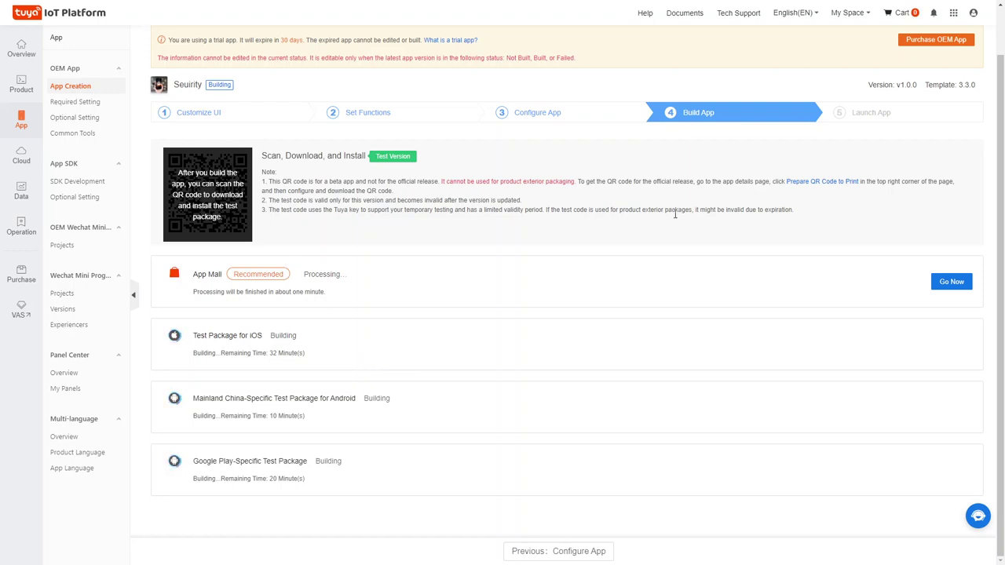
left_click_drag(265, 353, 300, 354)
left_click_drag(260, 416, 321, 428)
left_click(283, 479)
triple_click(282, 478)
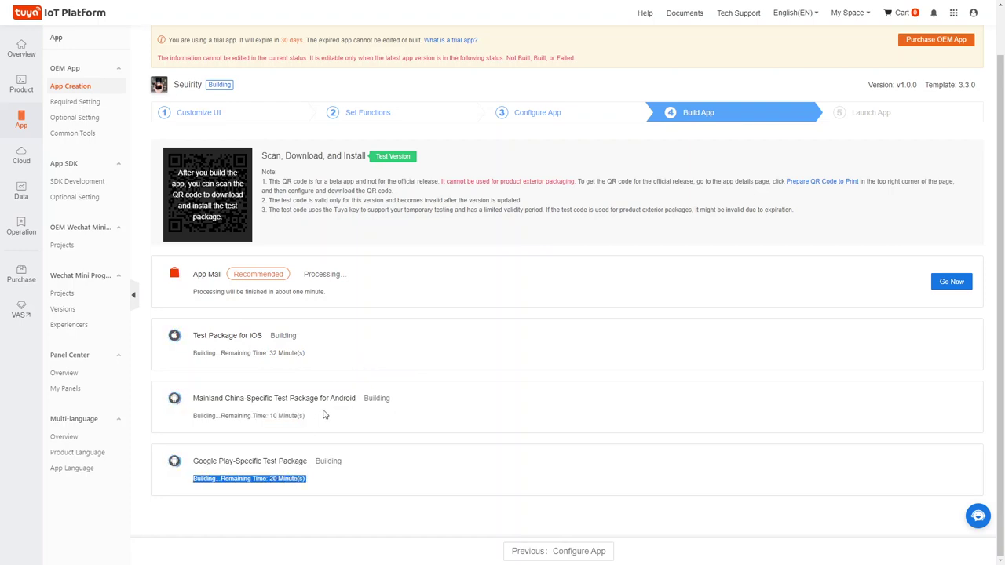
scroll(333, 415, "up", 1)
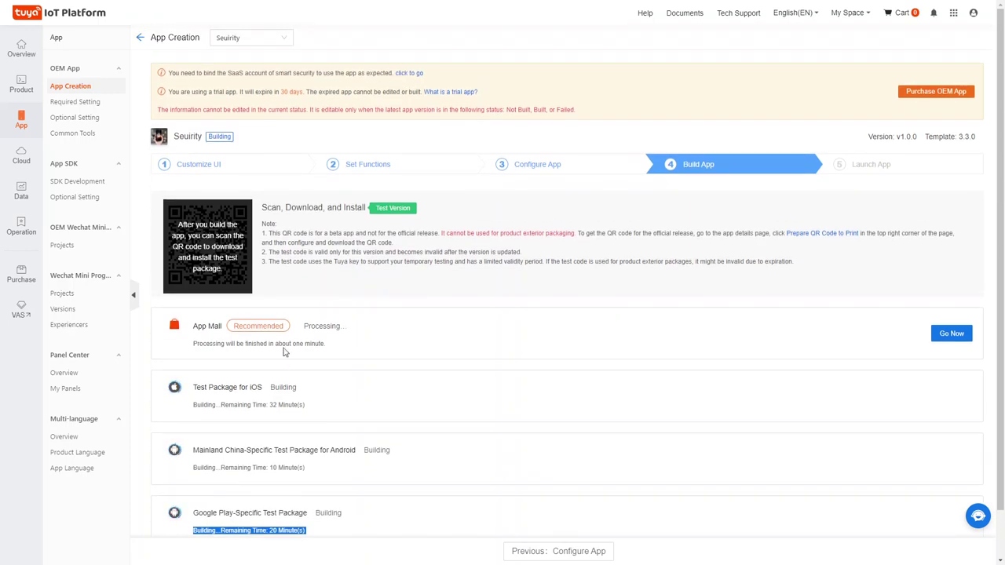
left_click(141, 39)
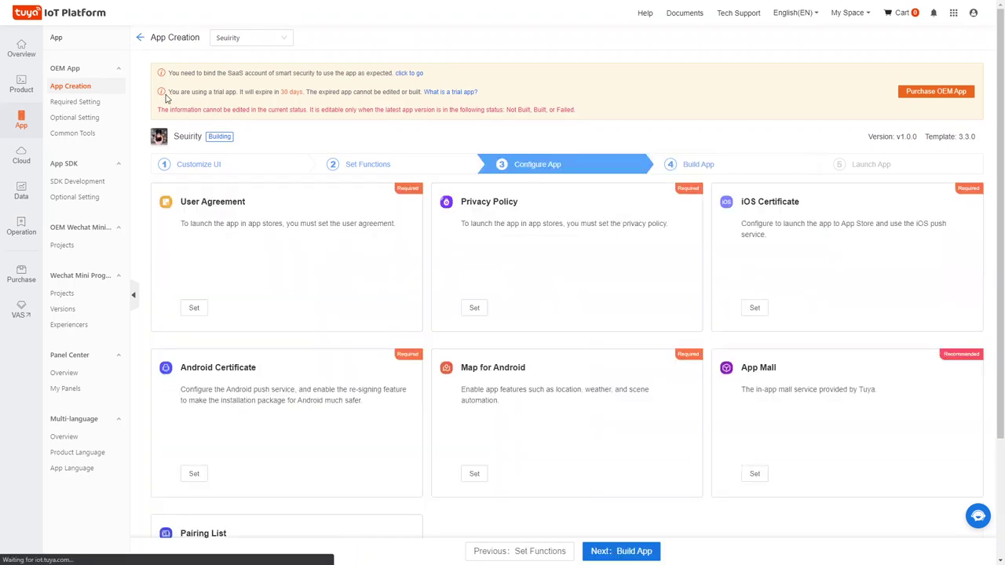
Go to Cloud Development, listing the existing Demo project in the Smart Home industry.
left_click(92, 89)
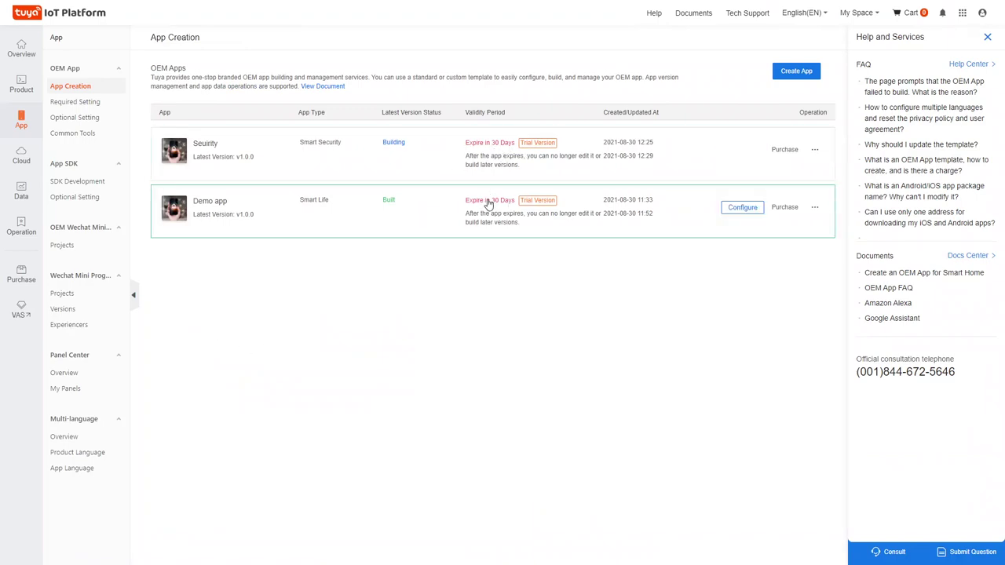
mouse_move(20, 160)
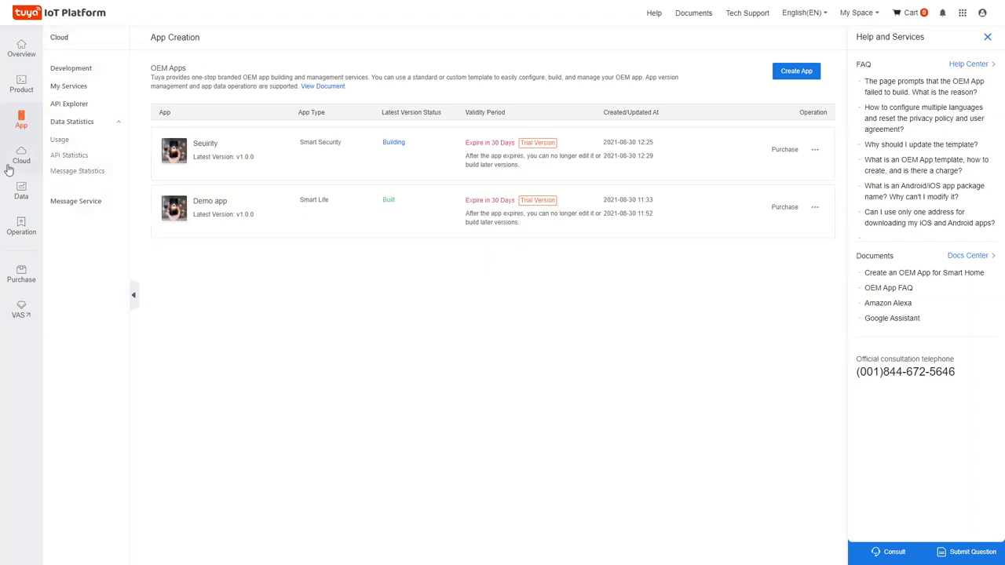
left_click(20, 160)
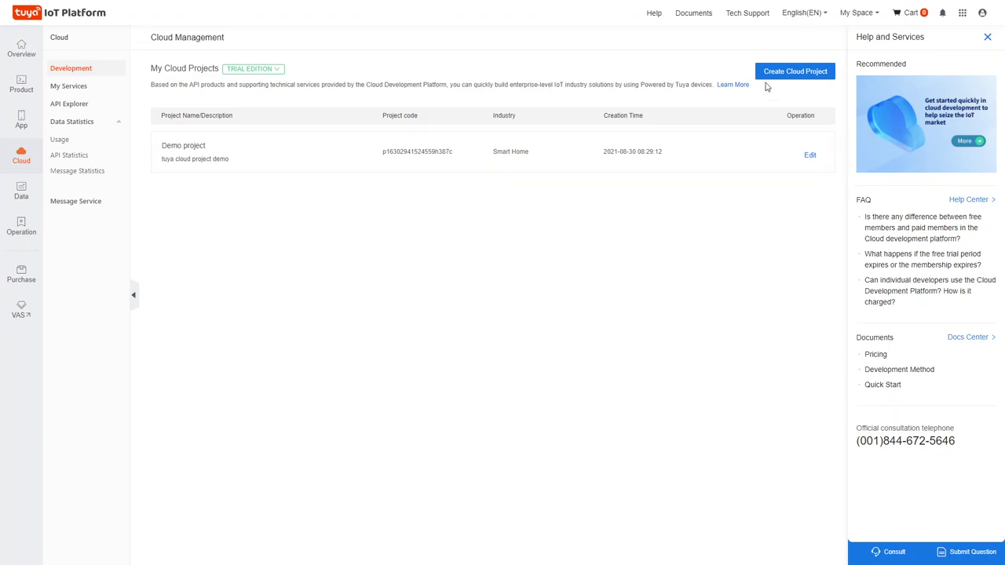
Start a new cloud project named 'Demo security project' in the City/Security industry.
left_click(790, 72)
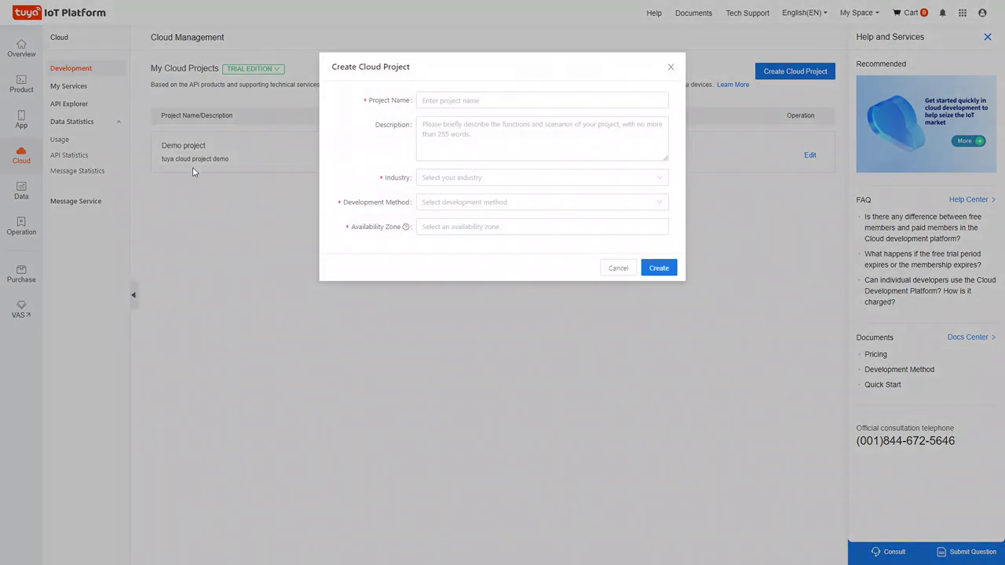
left_click(435, 99)
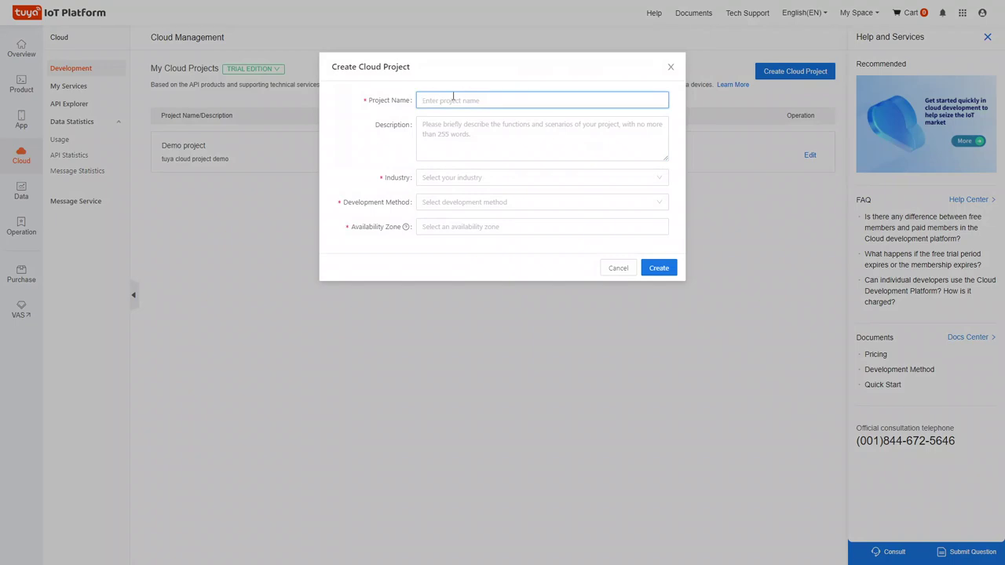
type("Demo ")
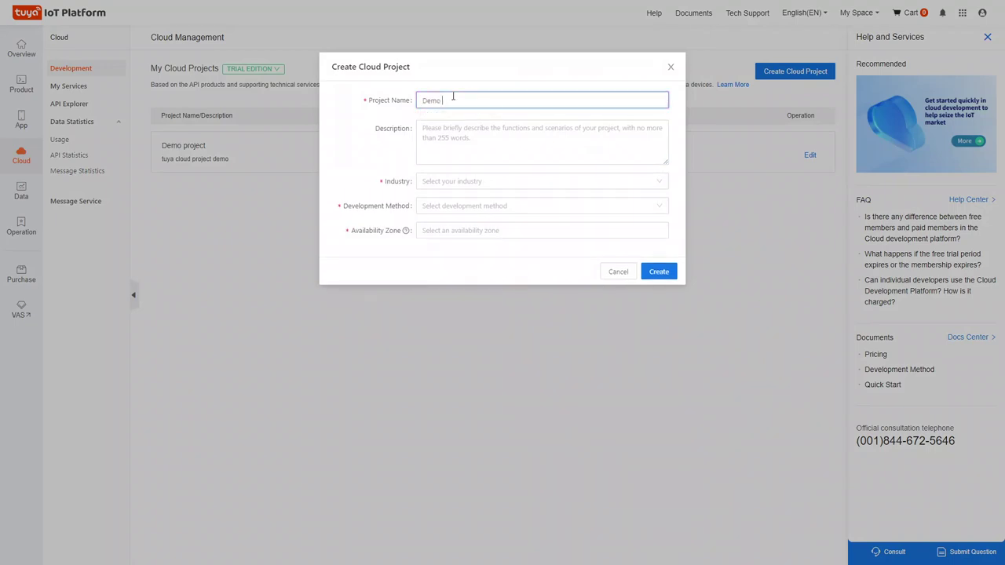
type("security")
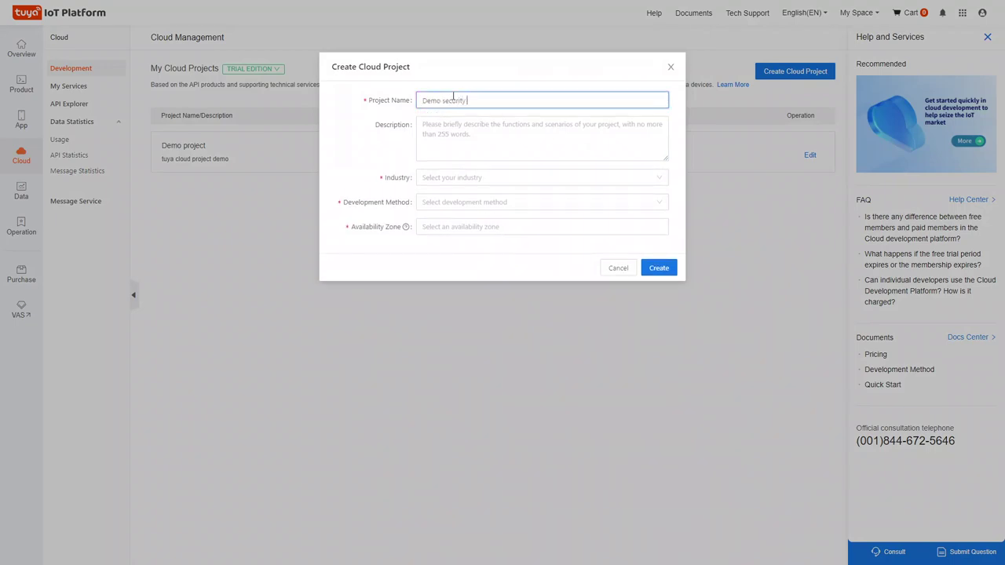
type(" project")
left_click(456, 182)
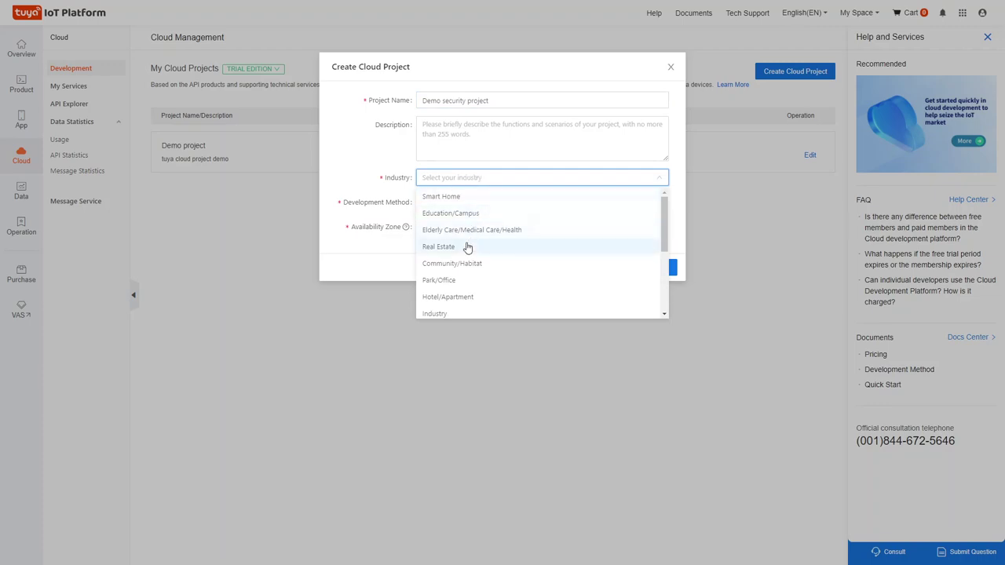
scroll(463, 280, "down", 3)
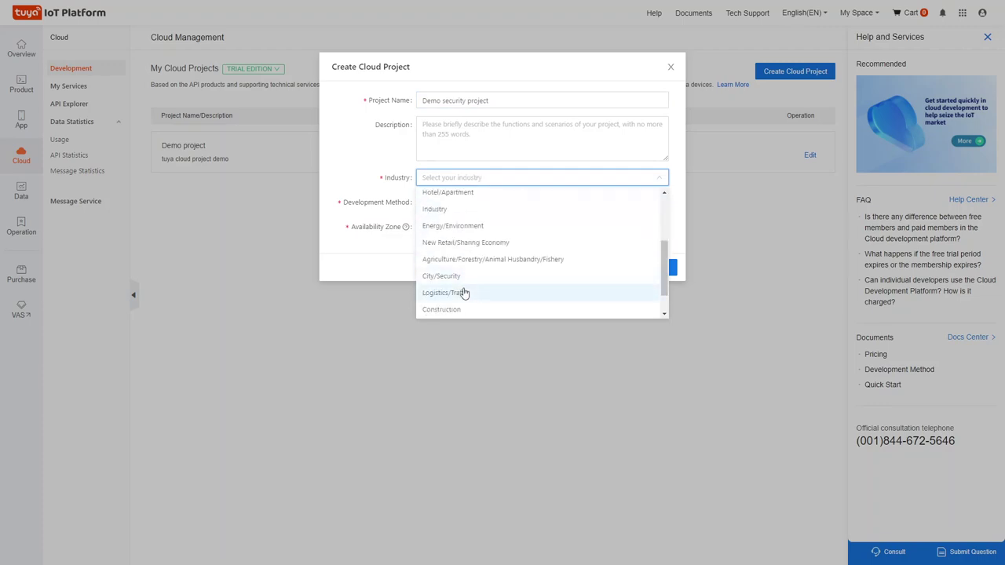
left_click(428, 279)
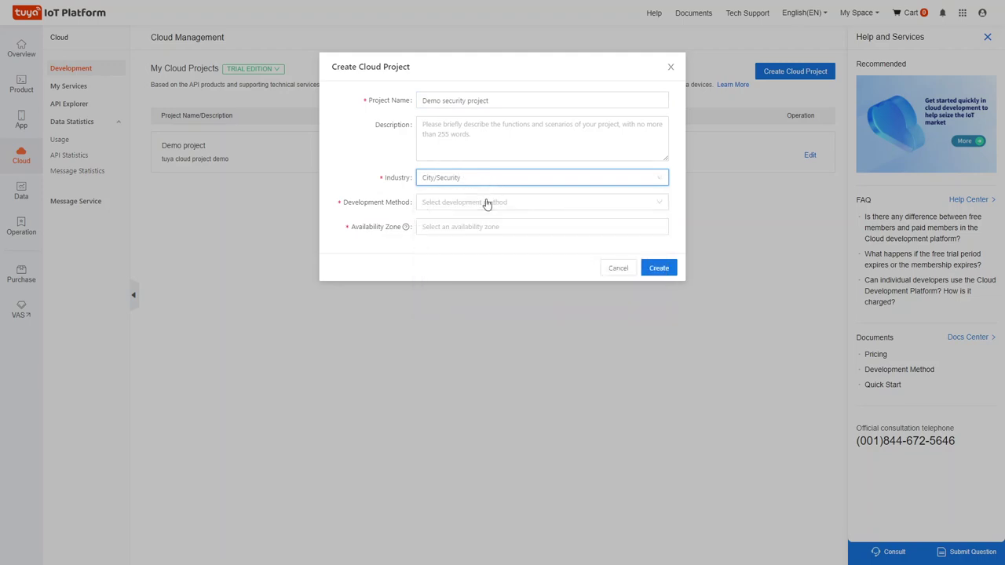
Choose Smart Home development with China and India zones, and create the project.
left_click(485, 202)
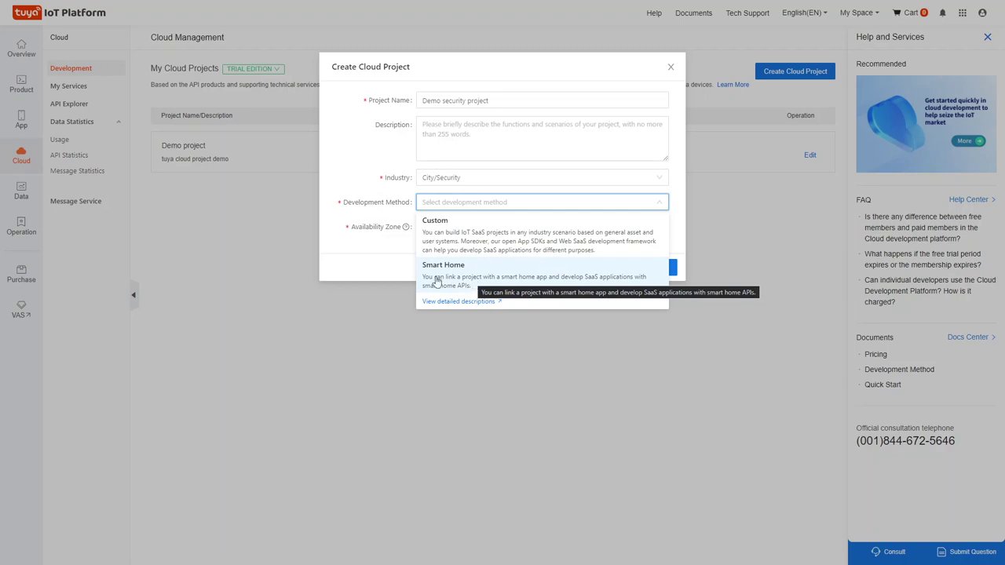
left_click(492, 284)
left_click(463, 226)
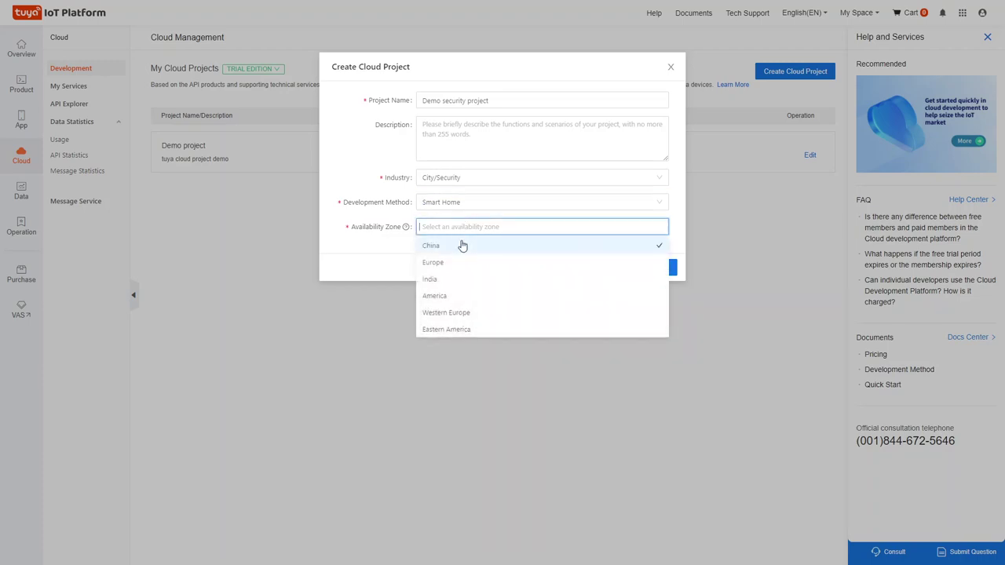
left_click(463, 248)
type("ina in")
left_click(477, 242)
left_click(585, 374)
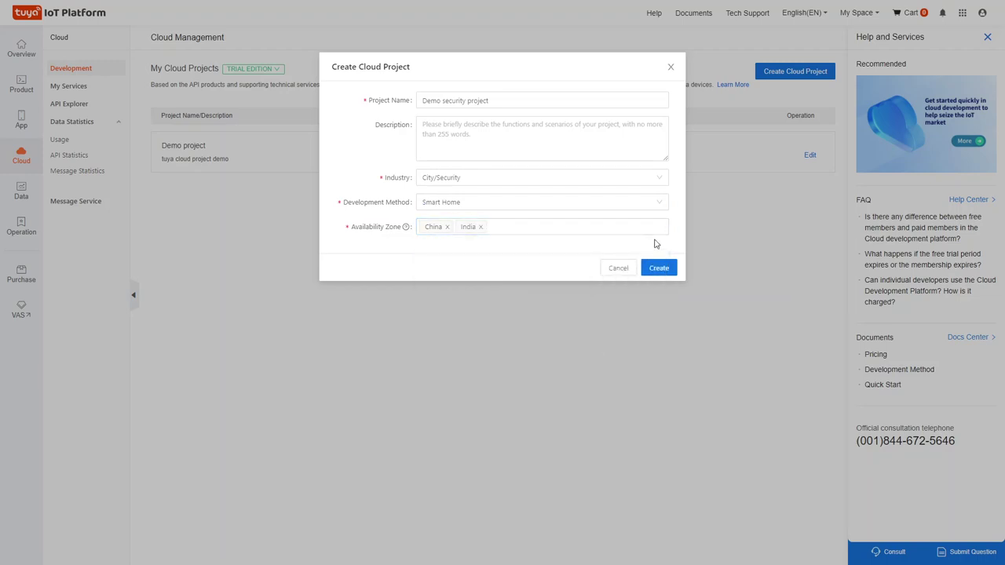
left_click(658, 268)
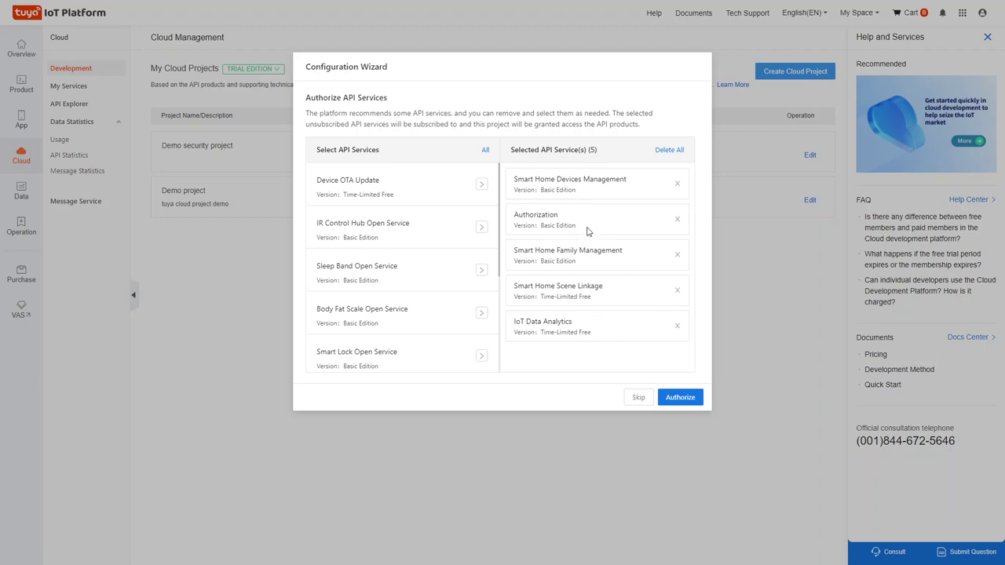
Add Smart Lock Open Service to the selected APIs and authorize all six services for Demo security project.
scroll(410, 213, "down", 3)
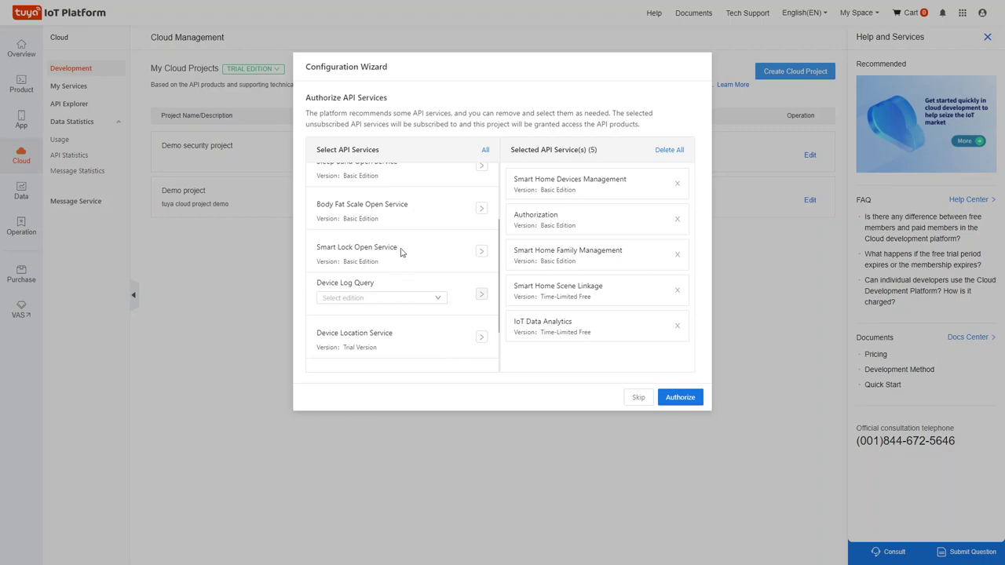
left_click(481, 251)
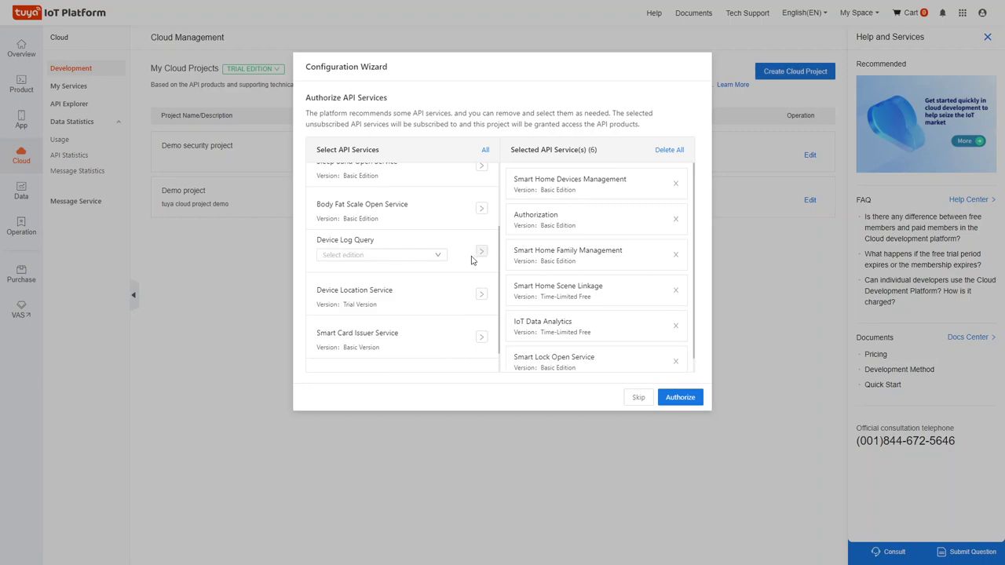
scroll(564, 260, "down", 1)
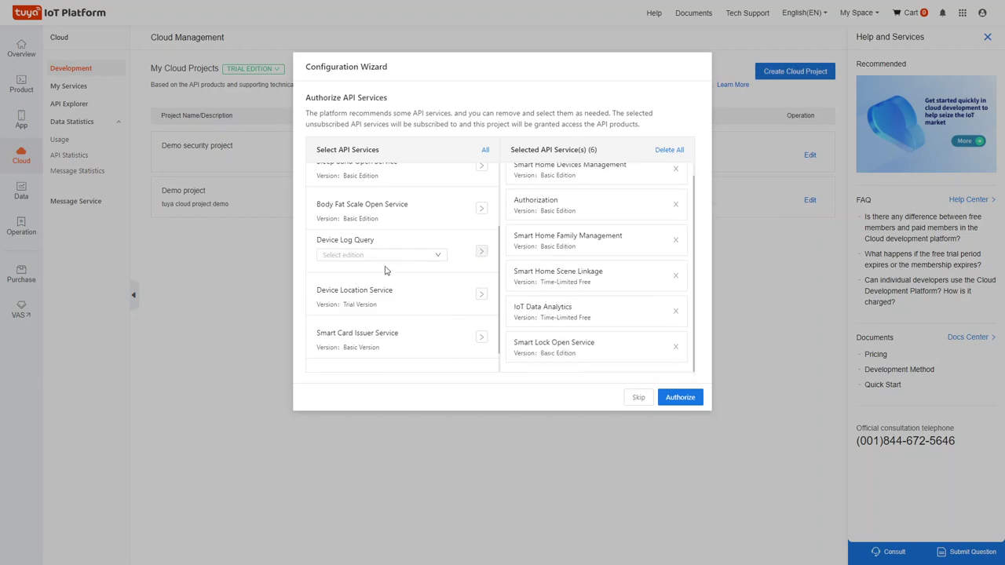
scroll(387, 265, "up", 2)
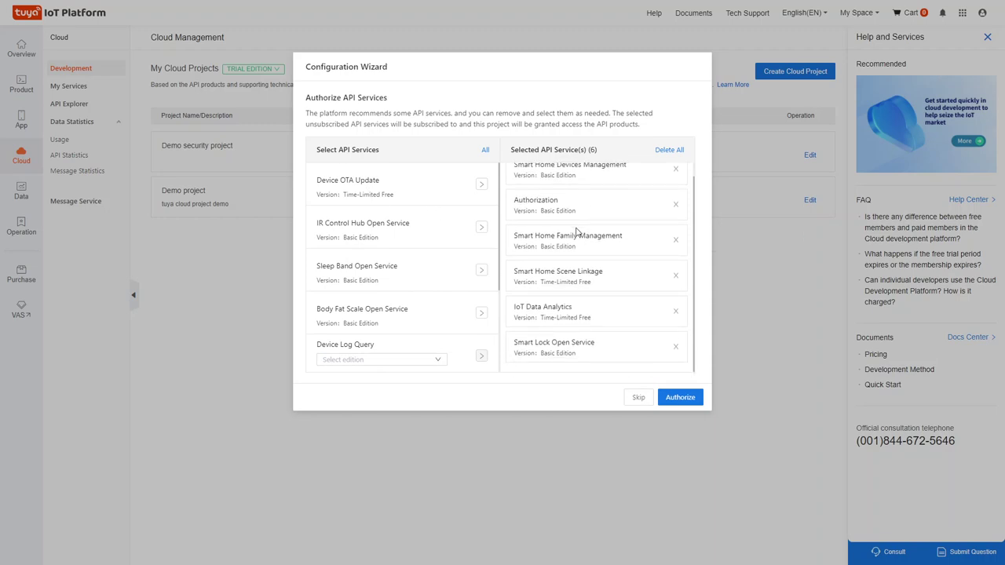
left_click(680, 397)
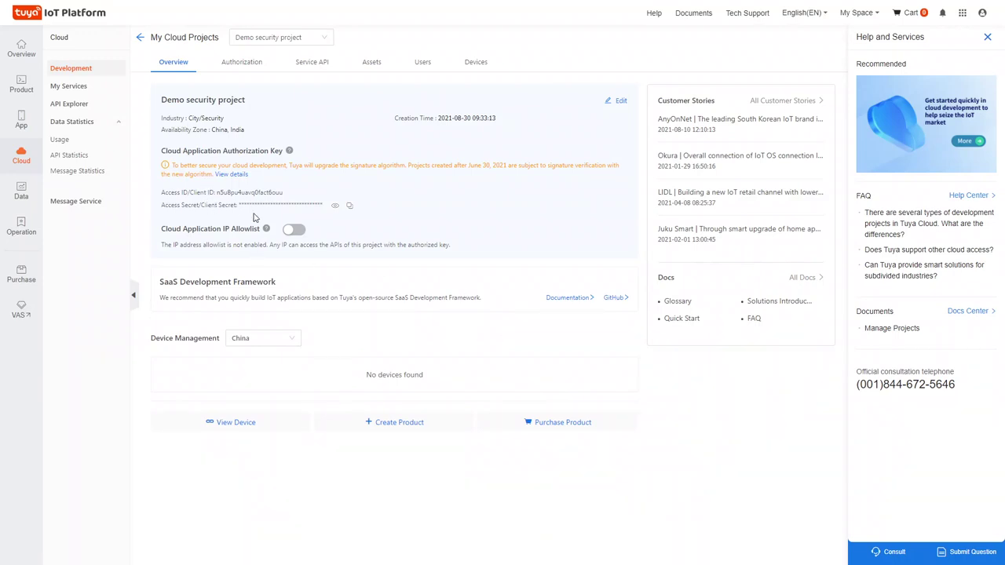
Bring the Microsoft Whiteboard sketch up beside the project overview with Alt+Tab.
key("alt+Tab")
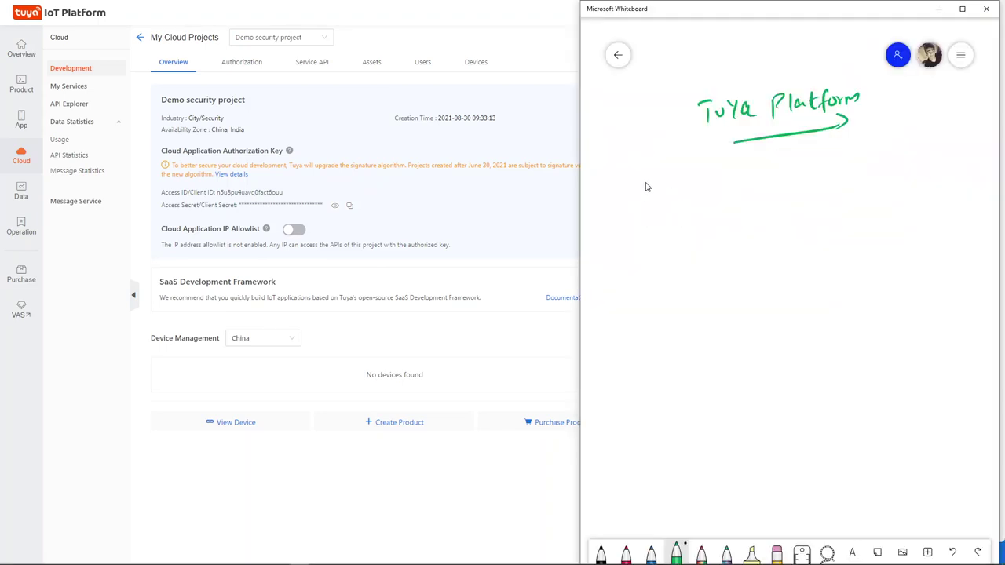
Sketch a green flask with bubbles and a lid for the Hardware/Light device.
mouse_move(645, 186)
left_mouse_down()
mouse_move(665, 182)
mouse_move(650, 210)
mouse_move(663, 206)
mouse_move(672, 224)
mouse_move(658, 217)
left_mouse_up()
left_click_drag(664, 209, 664, 215)
mouse_move(644, 180)
left_mouse_down()
mouse_move(668, 168)
mouse_move(644, 176)
mouse_move(684, 210)
mouse_move(712, 201)
mouse_move(684, 171)
mouse_move(697, 179)
mouse_move(747, 162)
left_mouse_up()
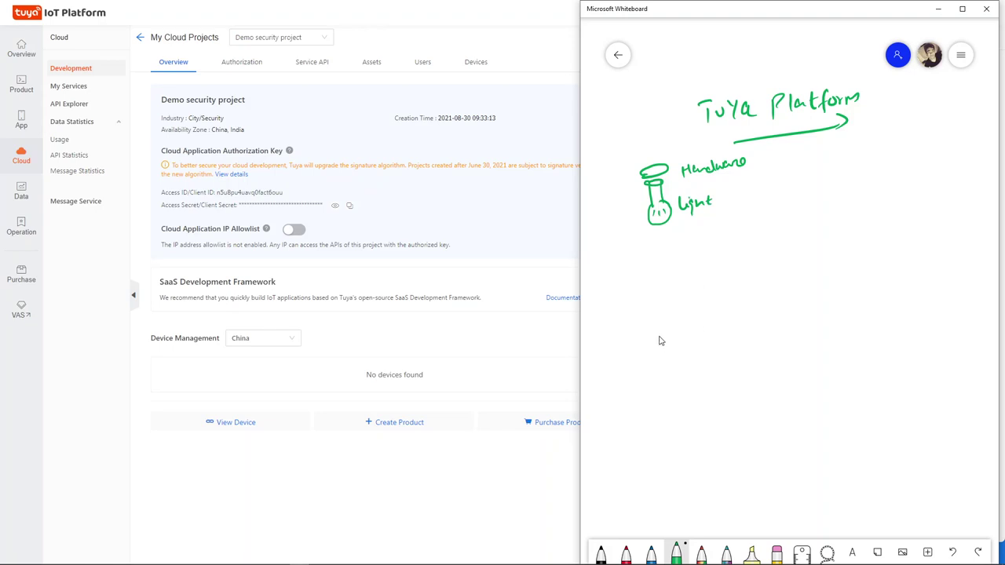
Sketch a light bulb beside 'net wifi network' and outline a phone labelled Phone.
mouse_move(808, 271)
left_mouse_down()
mouse_move(848, 262)
mouse_move(821, 295)
mouse_move(843, 287)
left_mouse_up()
mouse_move(782, 293)
left_mouse_down()
mouse_move(760, 288)
mouse_move(777, 275)
mouse_move(847, 292)
mouse_move(860, 275)
mouse_move(890, 271)
mouse_move(945, 234)
left_mouse_up()
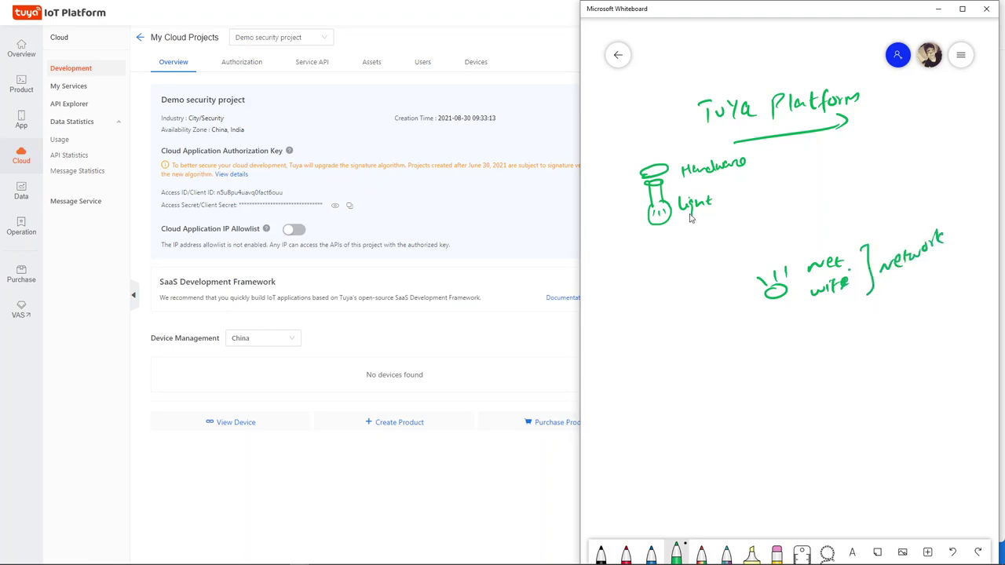
mouse_move(640, 374)
left_mouse_down()
mouse_move(642, 396)
mouse_move(694, 380)
left_mouse_up()
mouse_move(666, 402)
left_mouse_down()
mouse_move(671, 448)
mouse_move(712, 400)
mouse_move(698, 465)
mouse_move(669, 441)
mouse_move(667, 405)
mouse_move(705, 422)
left_mouse_up()
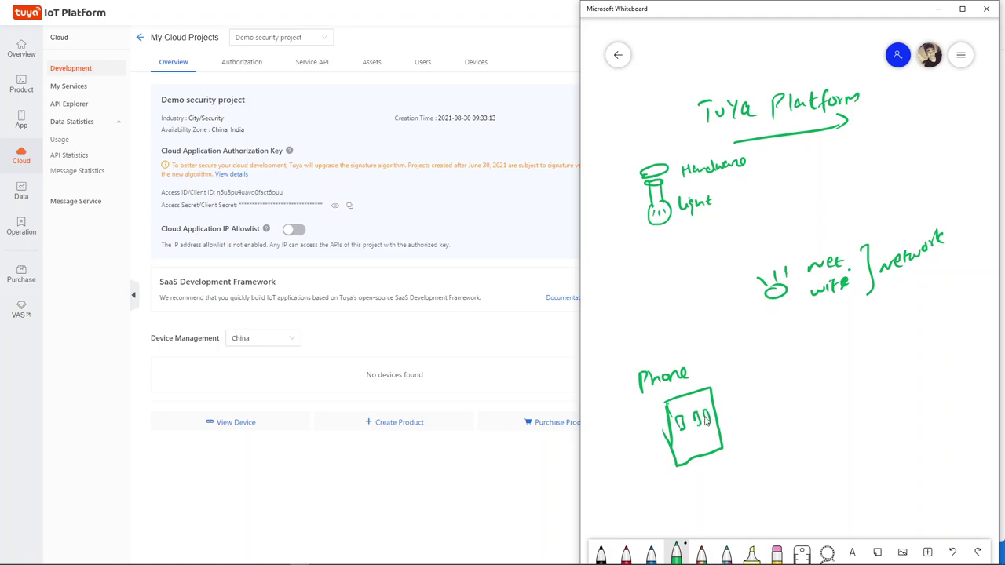
In red, write and circle Cloud, arrow Light to the wifi bulb, and label the phone 'mobileapp' and 'ON/off'.
left_click(625, 552)
mouse_move(651, 283)
left_mouse_down()
mouse_move(675, 285)
mouse_move(690, 267)
left_mouse_up()
mouse_move(641, 314)
left_mouse_down()
mouse_move(701, 248)
mouse_move(671, 315)
mouse_move(638, 310)
left_mouse_up()
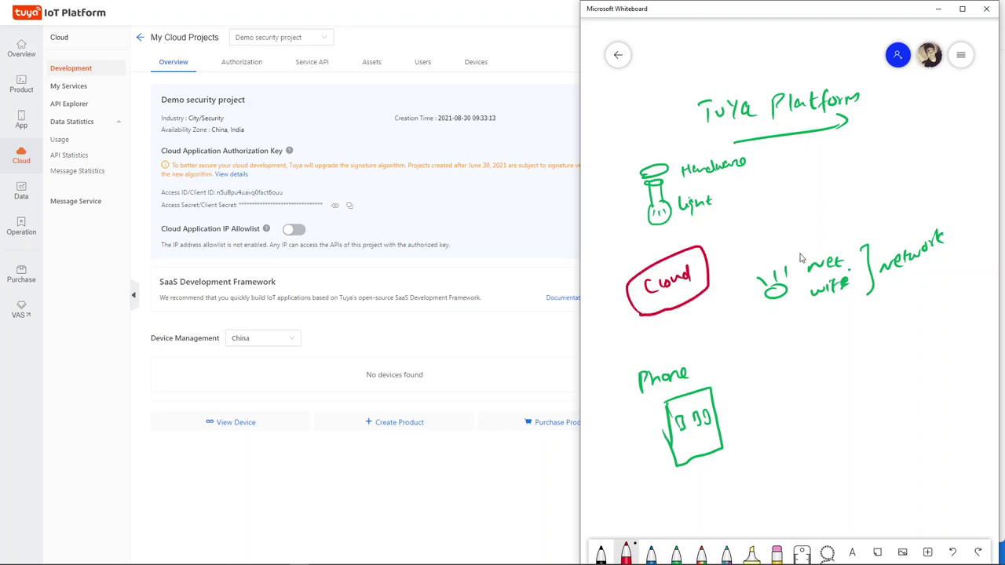
mouse_move(801, 249)
left_mouse_down()
mouse_move(723, 191)
mouse_move(722, 203)
left_mouse_up()
mouse_move(794, 246)
left_mouse_down()
mouse_move(803, 257)
mouse_move(811, 245)
left_mouse_up()
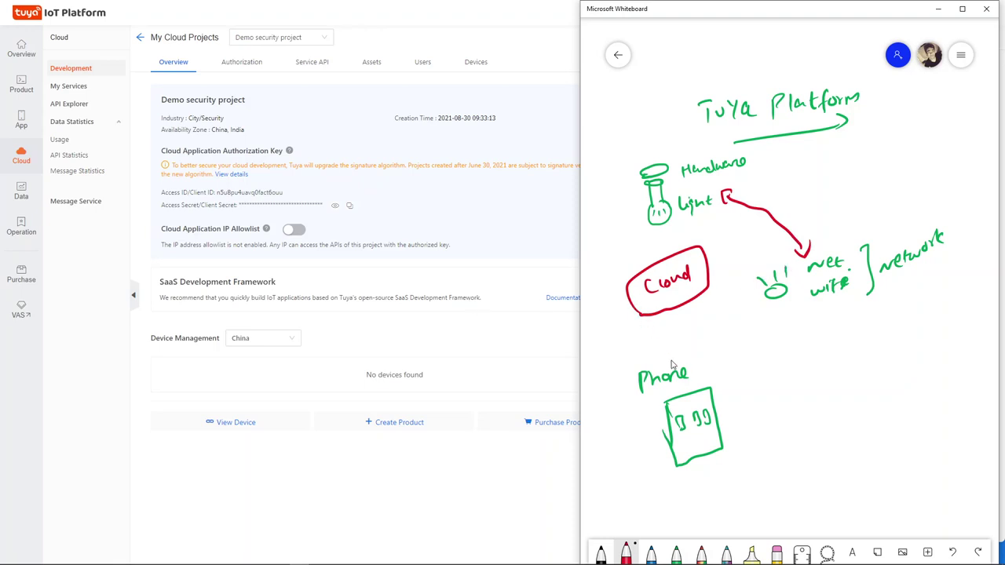
mouse_move(709, 431)
left_mouse_down()
mouse_move(770, 416)
mouse_move(810, 380)
left_mouse_up()
mouse_move(776, 450)
left_mouse_down()
mouse_move(814, 451)
mouse_move(844, 432)
left_mouse_up()
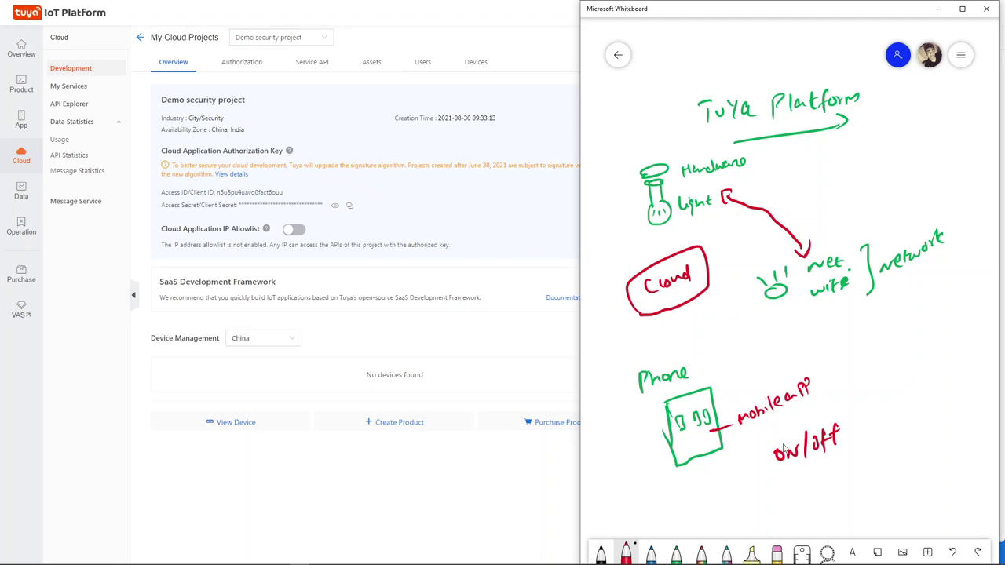
In blue, loop the phone with dashes and draw dashed links Cloud-to-wifi and phone-to-Cloud.
left_click(650, 551)
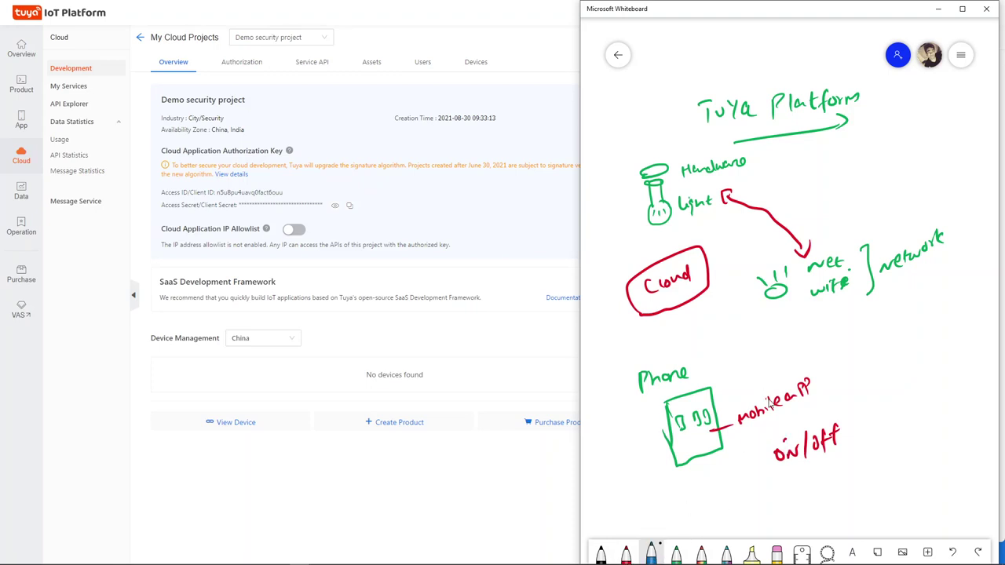
mouse_move(783, 446)
left_mouse_down()
mouse_move(694, 485)
mouse_move(641, 451)
mouse_move(621, 402)
mouse_move(651, 322)
mouse_move(659, 336)
left_mouse_up()
mouse_move(716, 265)
left_mouse_down()
mouse_move(788, 256)
mouse_move(785, 265)
mouse_move(716, 214)
left_mouse_up()
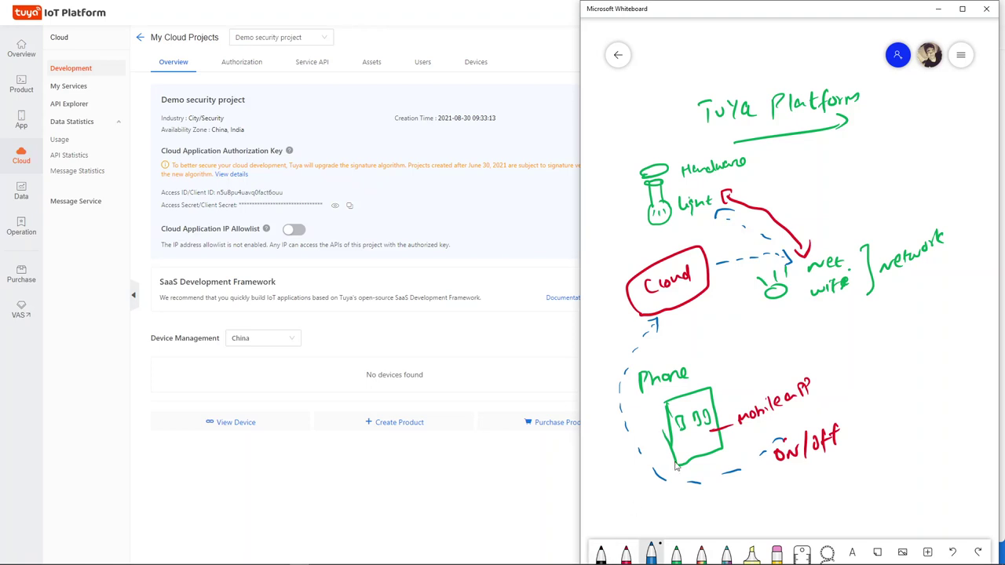
mouse_move(834, 436)
left_mouse_down()
mouse_move(830, 387)
mouse_move(704, 312)
left_mouse_up()
In black, draw dashed links from Cloud to wifi to Light and write 'on/off' at top right.
left_click(602, 552)
left_click_drag(724, 284, 764, 265)
mouse_move(717, 230)
left_mouse_down()
mouse_move(740, 257)
mouse_move(718, 228)
left_mouse_up()
left_click_drag(822, 159, 842, 162)
mouse_move(850, 146)
left_mouse_down()
mouse_move(843, 166)
mouse_move(878, 162)
mouse_move(816, 167)
left_mouse_up()
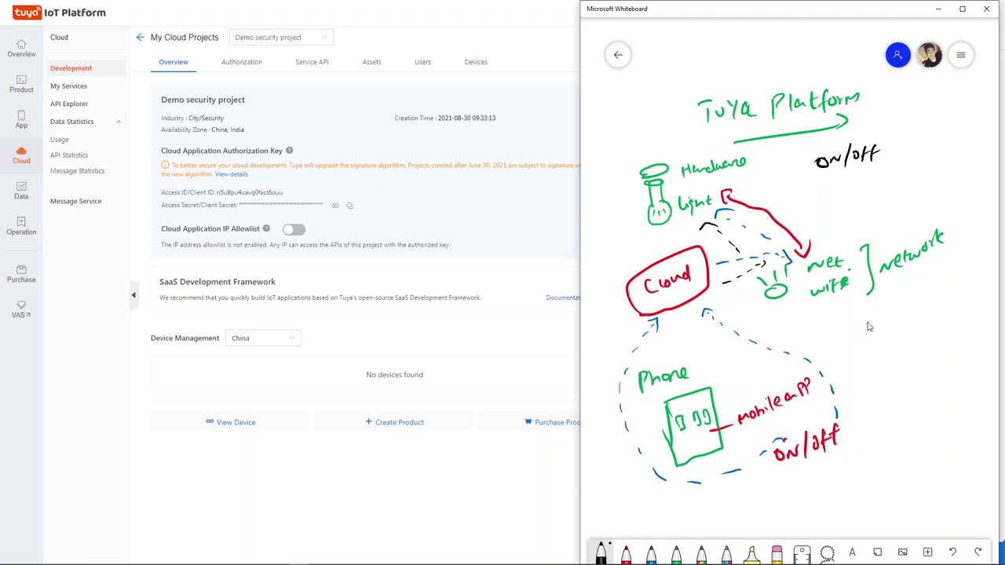
Write a list on the right reading Light, Sensor and H/d.
mouse_move(879, 314)
left_mouse_down()
mouse_move(895, 337)
mouse_move(931, 312)
left_mouse_up()
mouse_move(890, 347)
left_mouse_down()
mouse_move(879, 364)
mouse_move(928, 355)
left_mouse_up()
left_click_drag(933, 358, 940, 339)
mouse_move(881, 378)
left_mouse_down()
mouse_move(880, 392)
mouse_move(888, 385)
left_mouse_up()
mouse_move(889, 378)
left_mouse_down()
mouse_move(889, 393)
mouse_move(905, 391)
left_mouse_up()
mouse_move(912, 376)
left_mouse_down()
mouse_move(912, 393)
mouse_move(879, 429)
mouse_move(948, 408)
mouse_move(944, 429)
left_mouse_up()
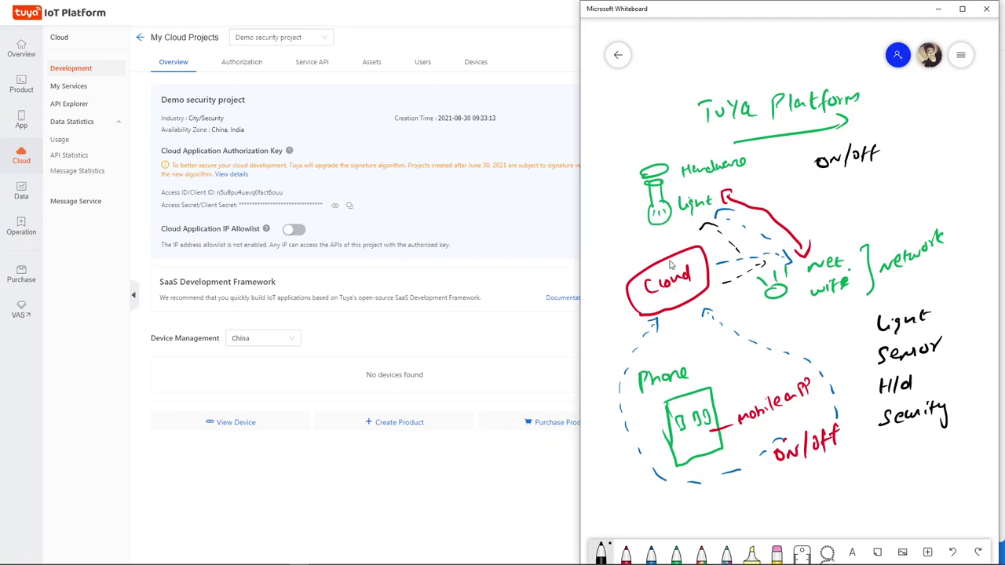
Underline Cloud, write Security at the top left, and put the whiteboard away.
mouse_move(650, 297)
left_mouse_down()
mouse_move(695, 280)
mouse_move(652, 296)
mouse_move(687, 288)
left_mouse_up()
mouse_move(616, 117)
left_mouse_down()
mouse_move(603, 135)
mouse_move(665, 118)
mouse_move(668, 132)
mouse_move(654, 137)
left_mouse_up()
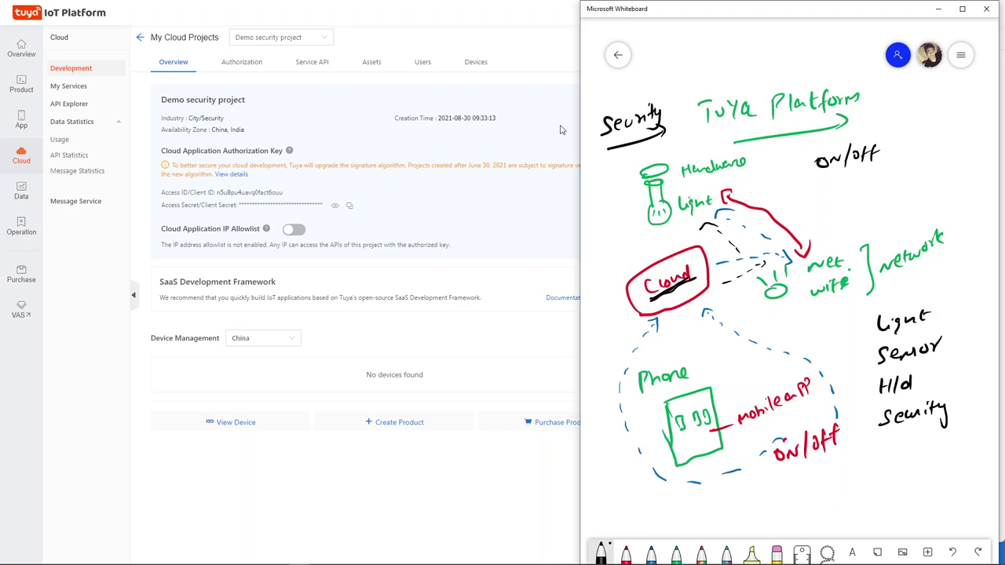
left_click(559, 131)
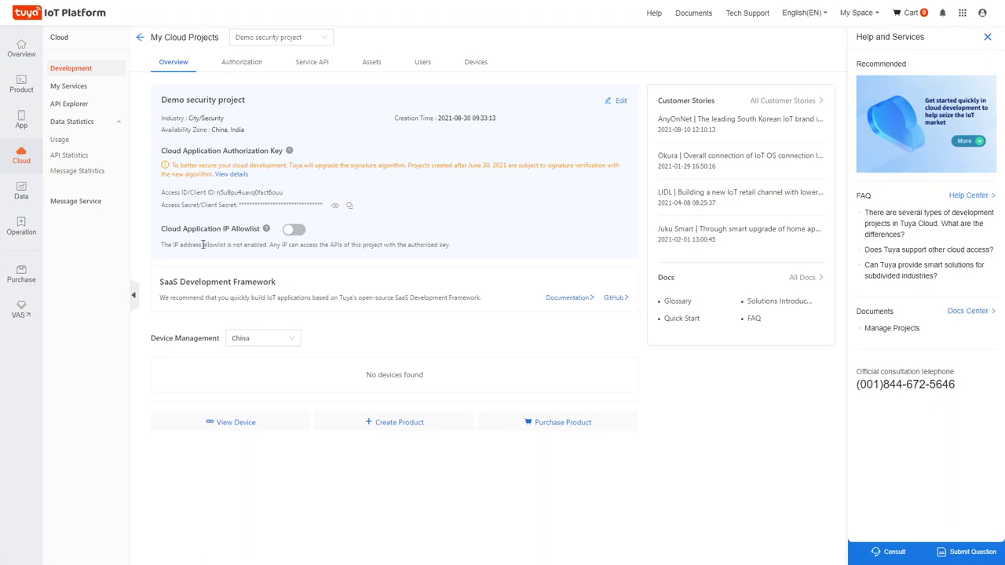
Check the Authorization App list is empty, opening and then cancelling the Add Application form.
left_click(229, 70)
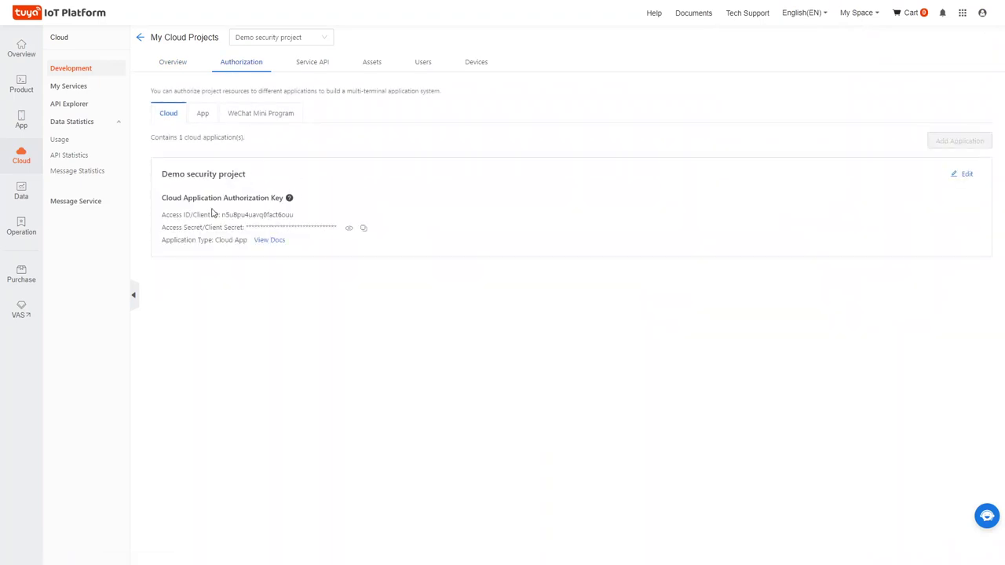
left_click(203, 114)
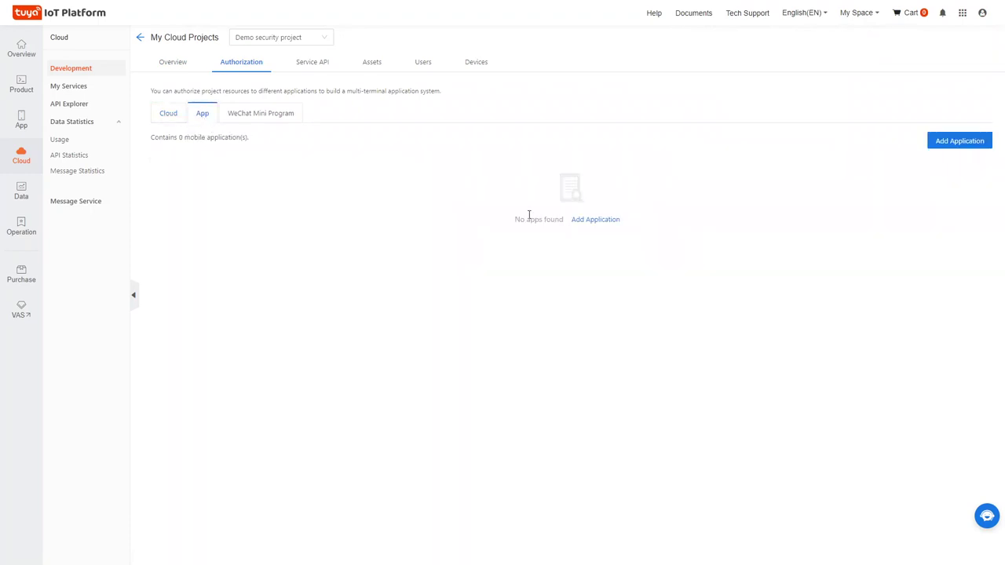
left_click(934, 144)
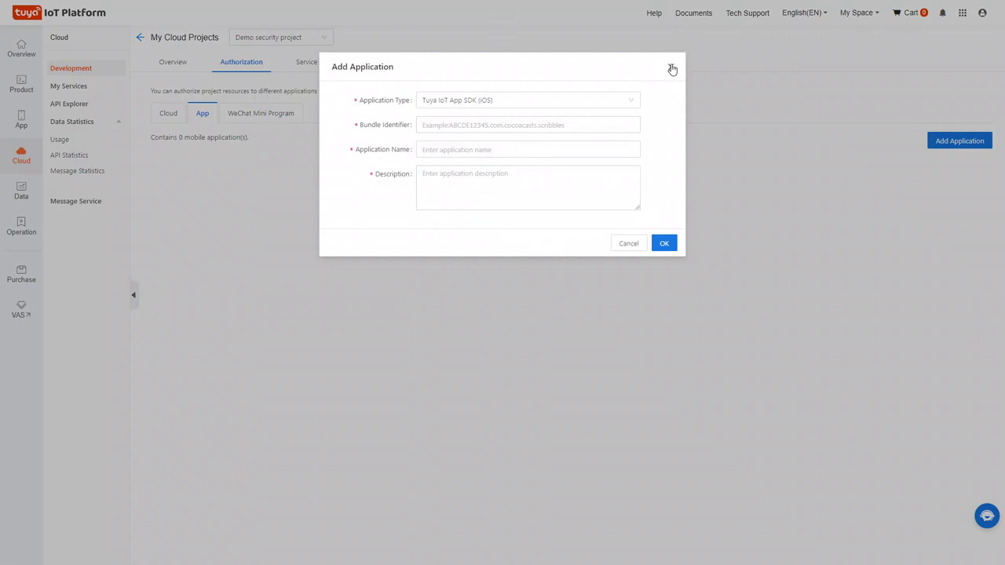
left_click(672, 68)
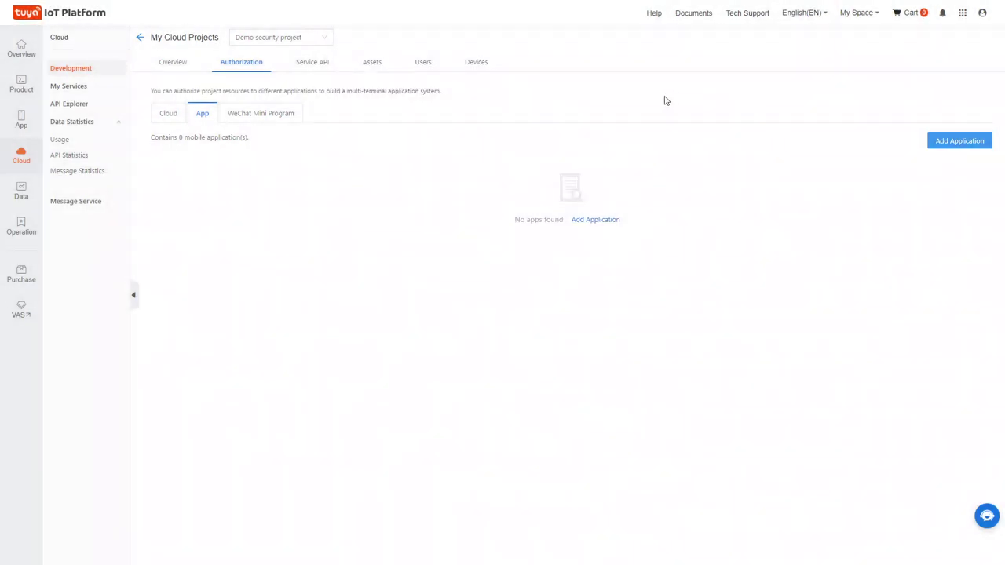
Review the authorized Service APIs, then view the empty China data center Assets list.
left_click(311, 69)
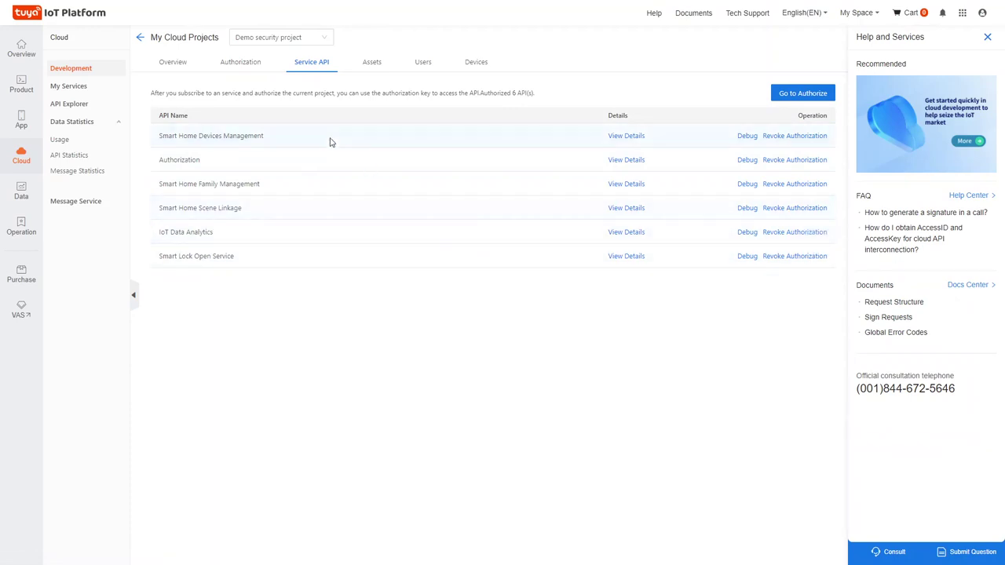
left_click(373, 64)
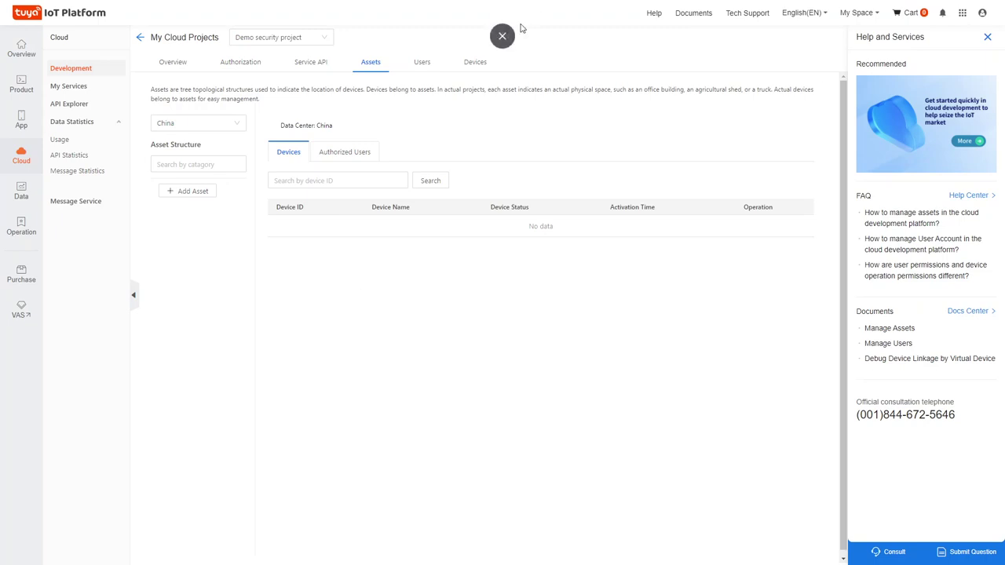
Try Add User's country codes and e-mail account type without adding anyone, then view the empty Devices tab.
left_click(421, 67)
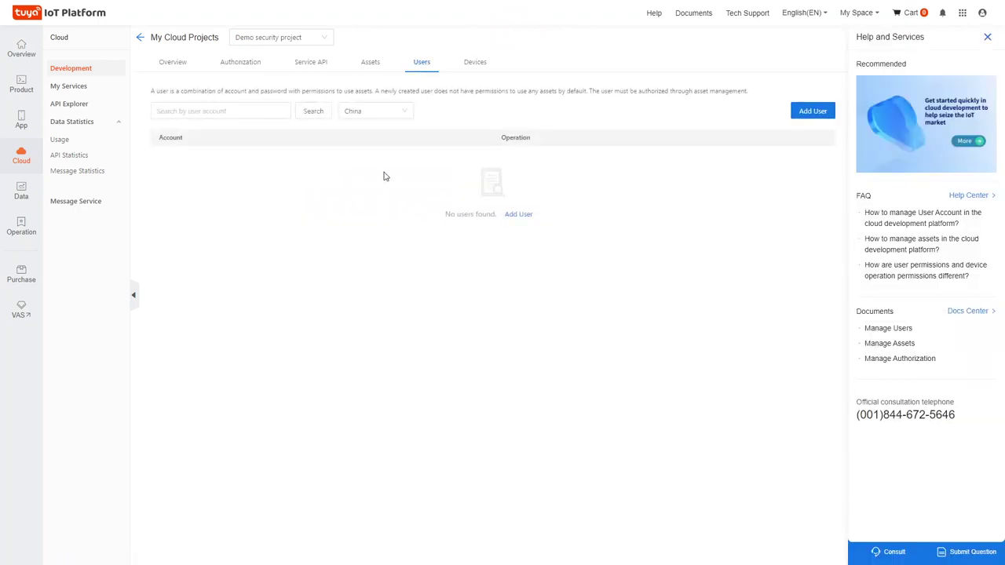
left_click(816, 114)
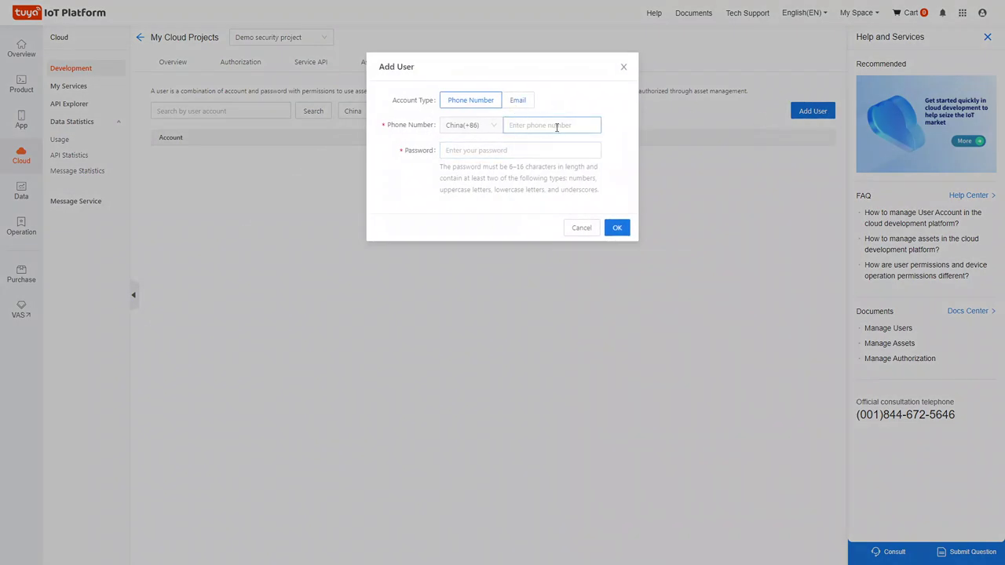
left_click(488, 126)
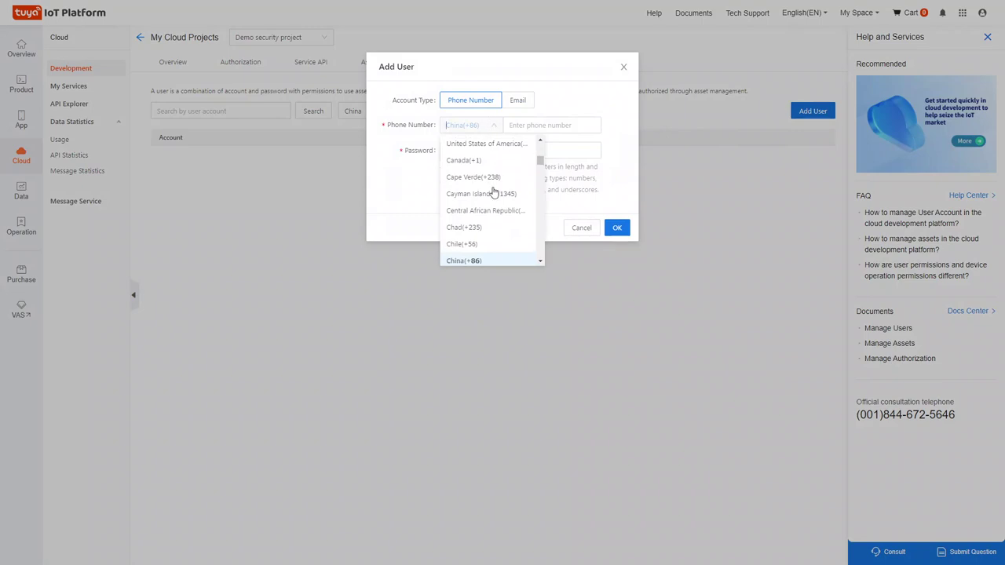
scroll(493, 220, "up", 5)
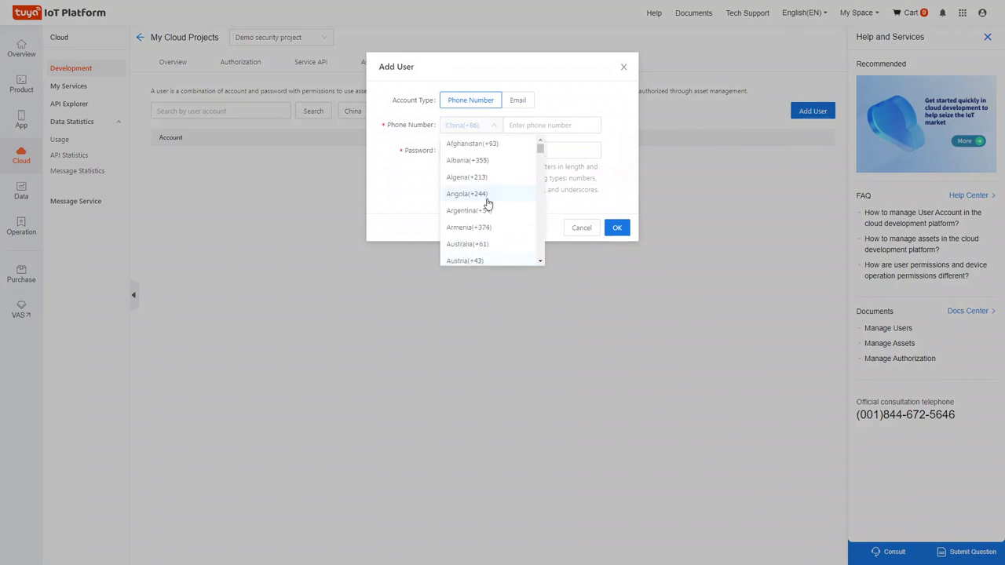
scroll(487, 198, "down", 20)
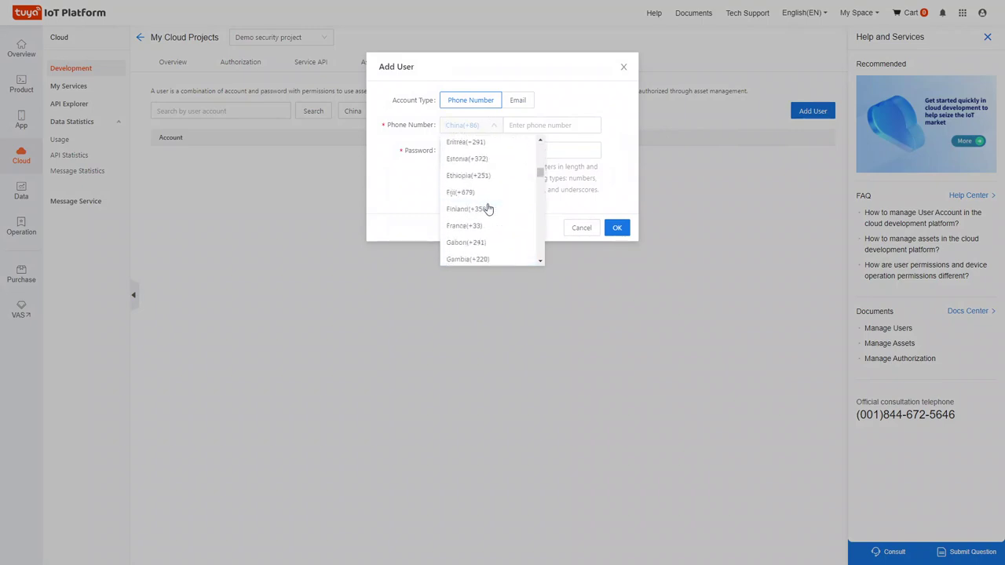
left_click(567, 150)
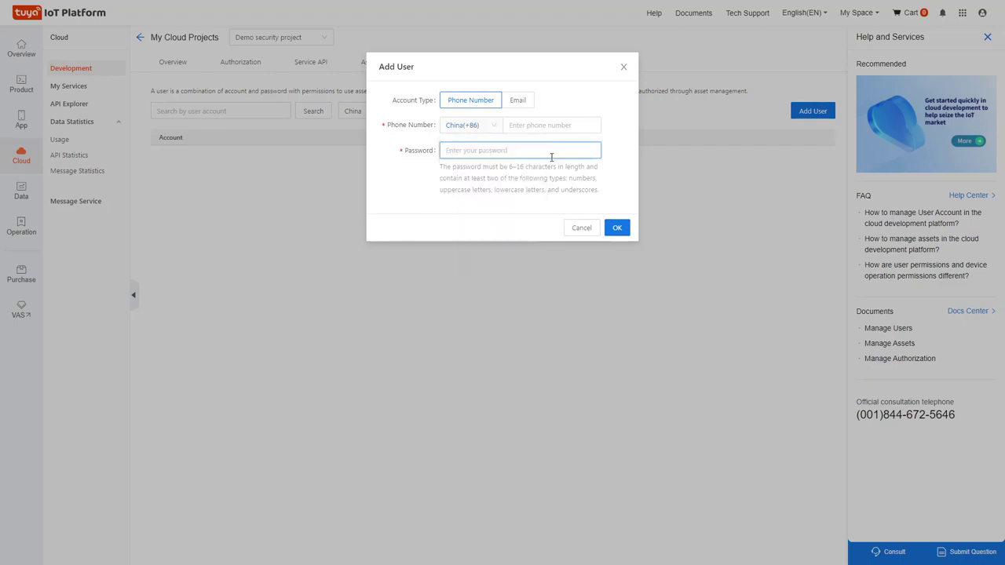
left_click(519, 101)
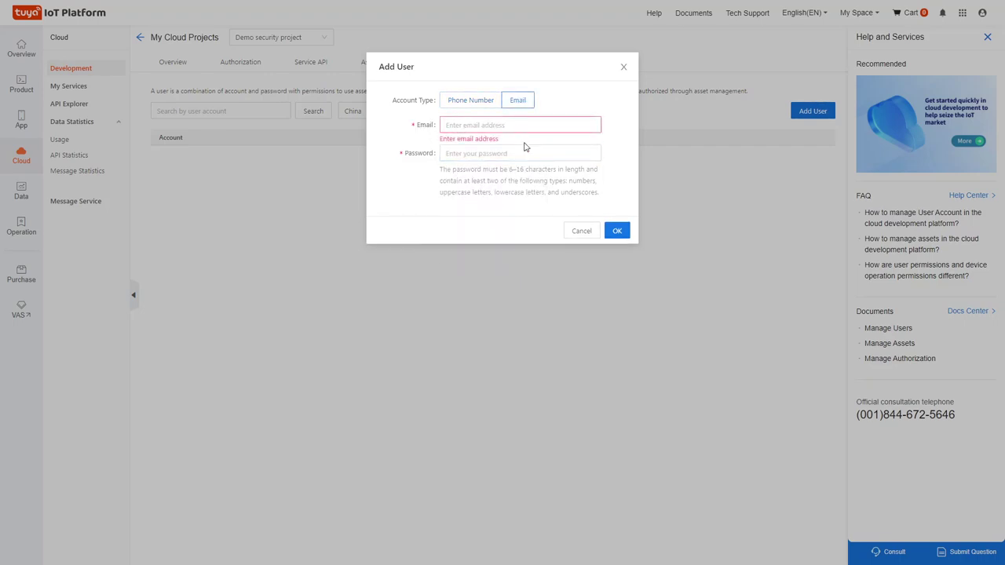
left_click(623, 67)
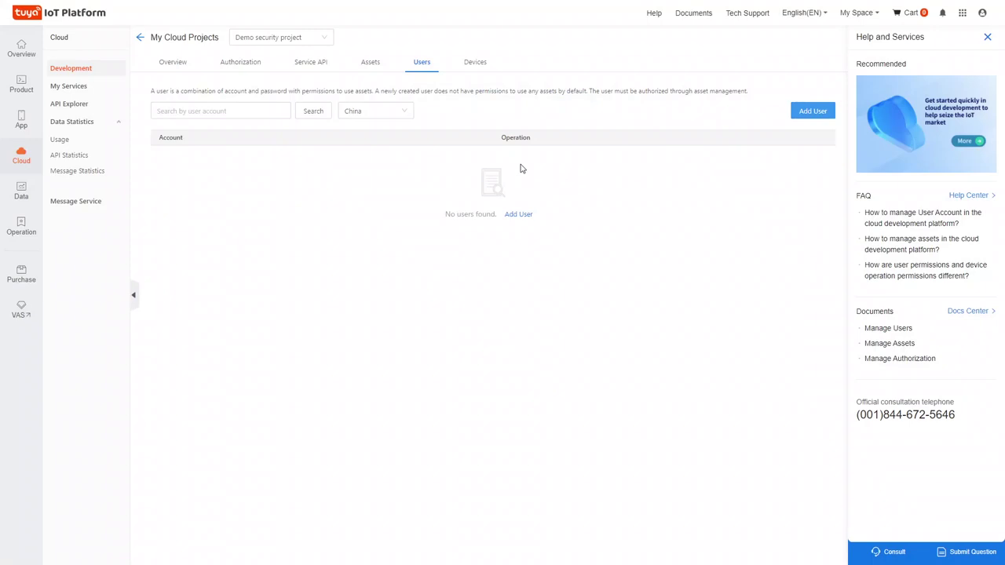
left_click(480, 70)
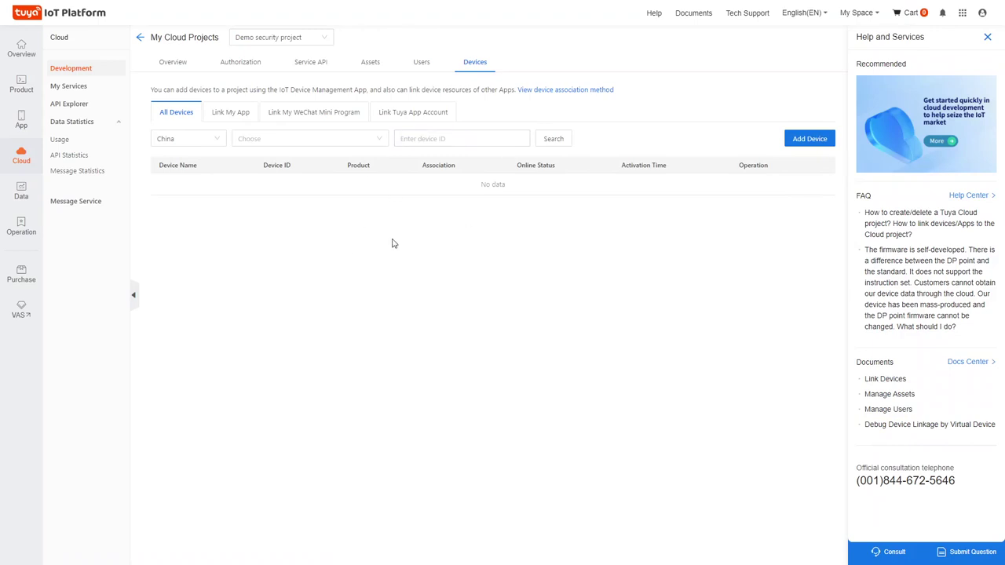
Open the Add Virtual Devices catalog and browse Power Strips, Wall Outlet, Outdoor Outlet and Smart Module products.
mouse_move(798, 138)
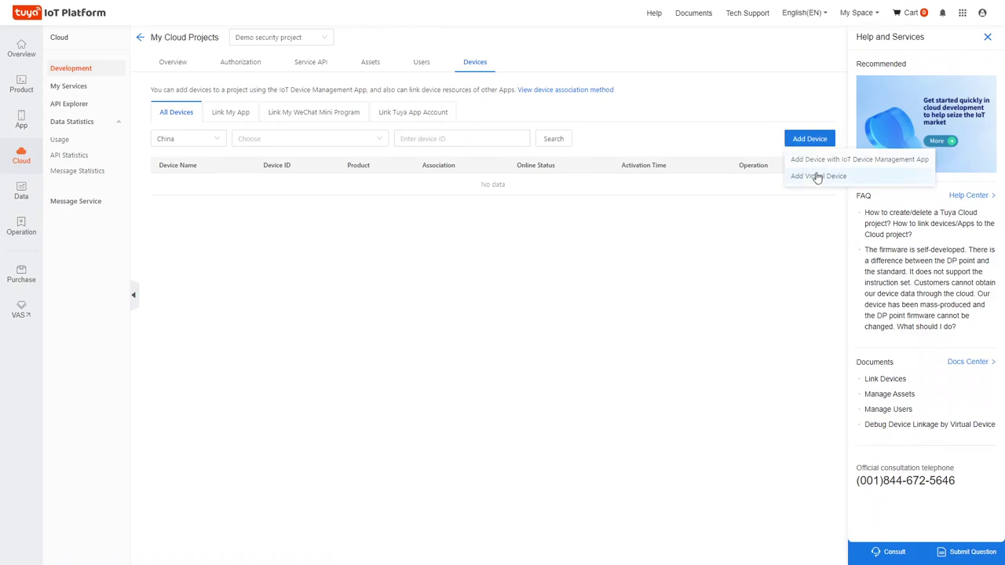
left_click(814, 177)
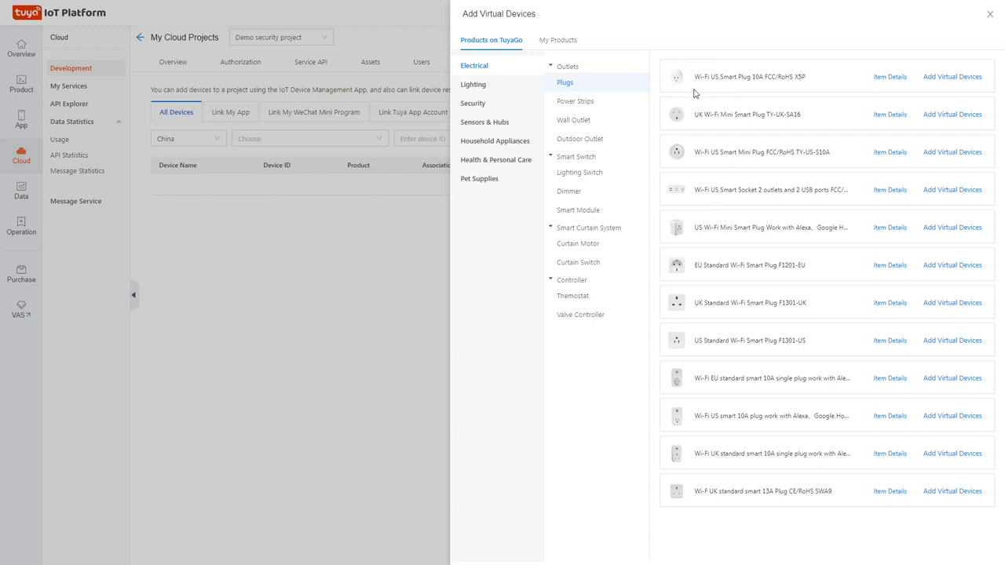
left_click(594, 104)
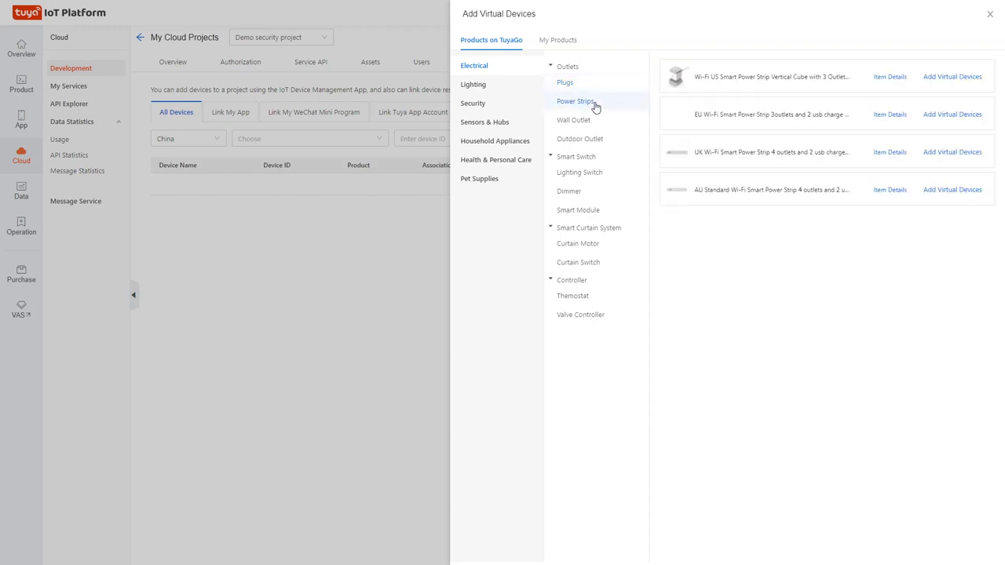
left_click(598, 123)
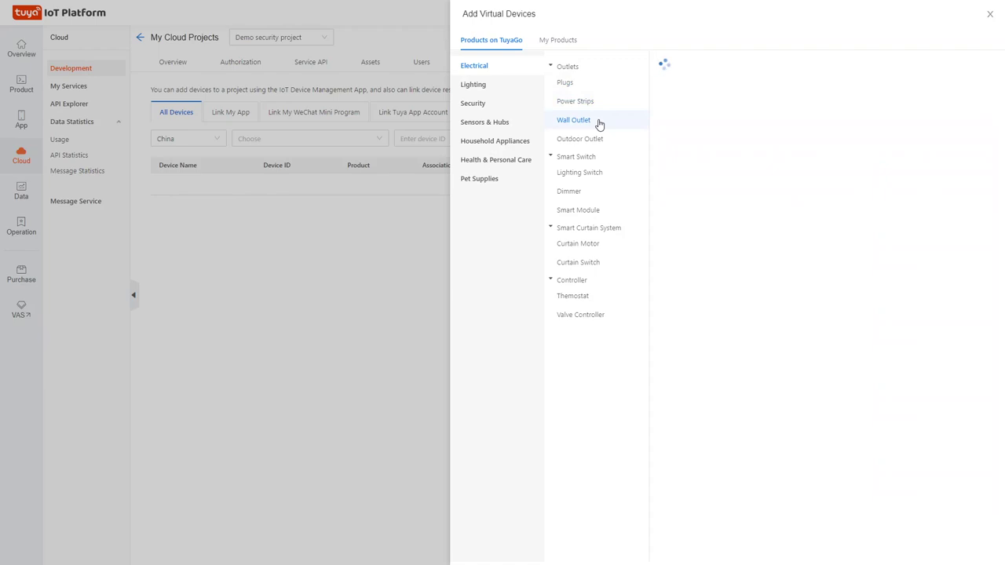
left_click(594, 138)
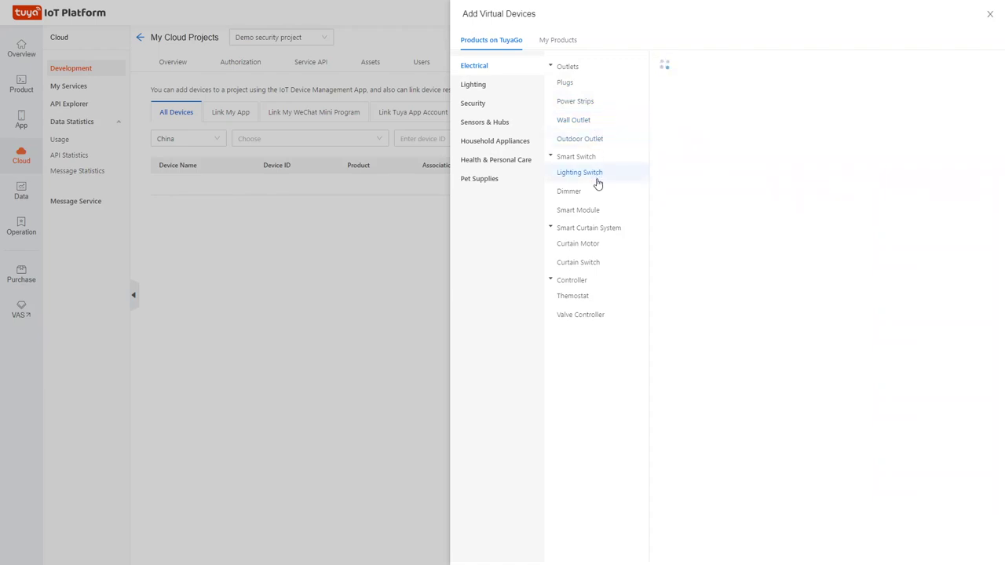
left_click(588, 210)
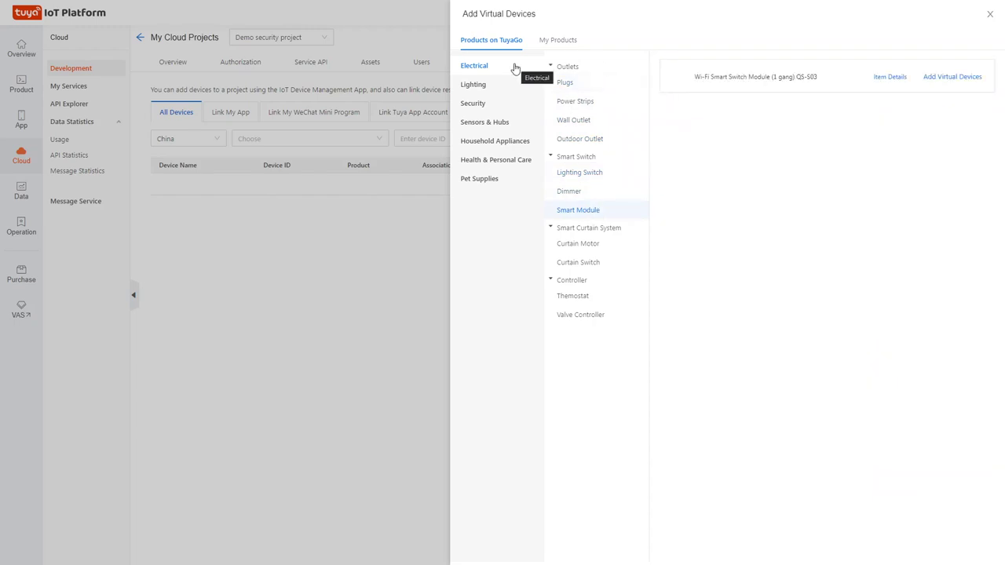
Browse Lighting's Ambient Lighting products and Security's compact surveillance cameras.
left_click(479, 91)
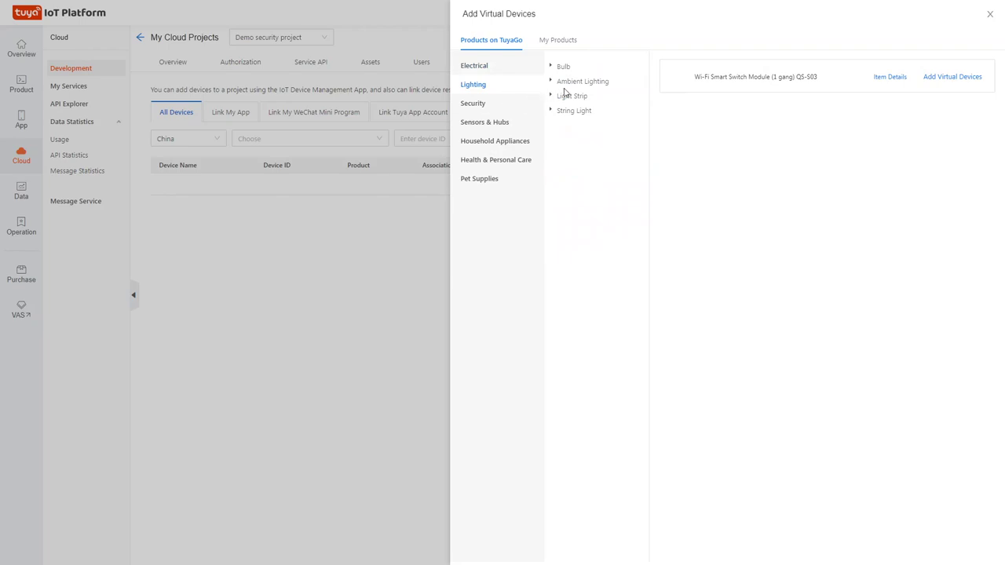
left_click(554, 82)
left_click(569, 101)
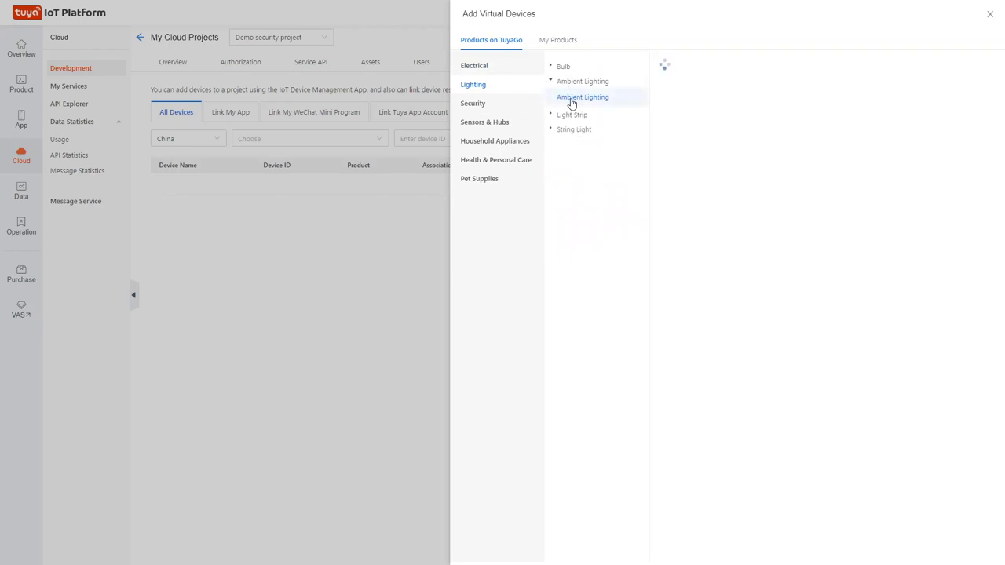
left_click(505, 111)
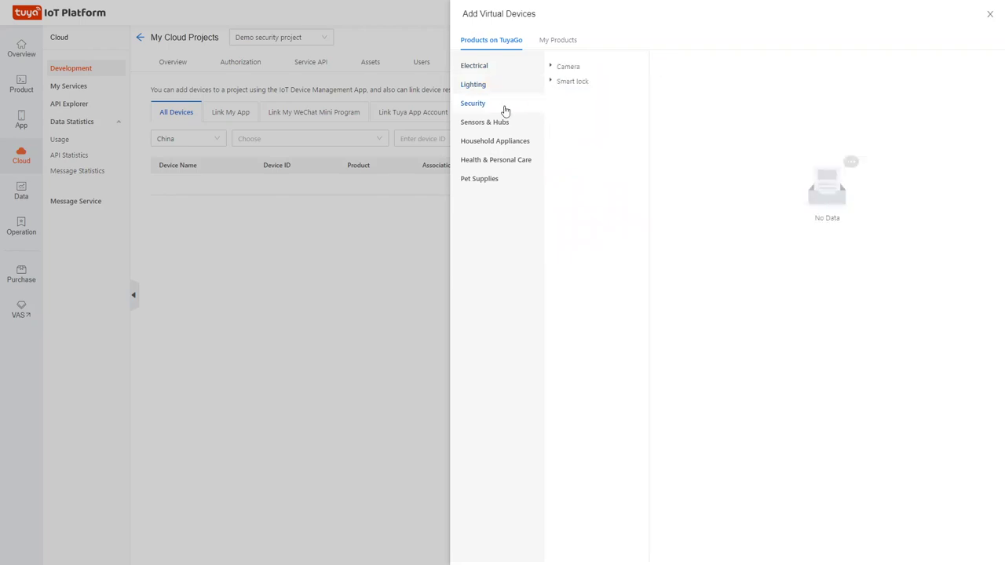
left_click(558, 68)
left_click(570, 83)
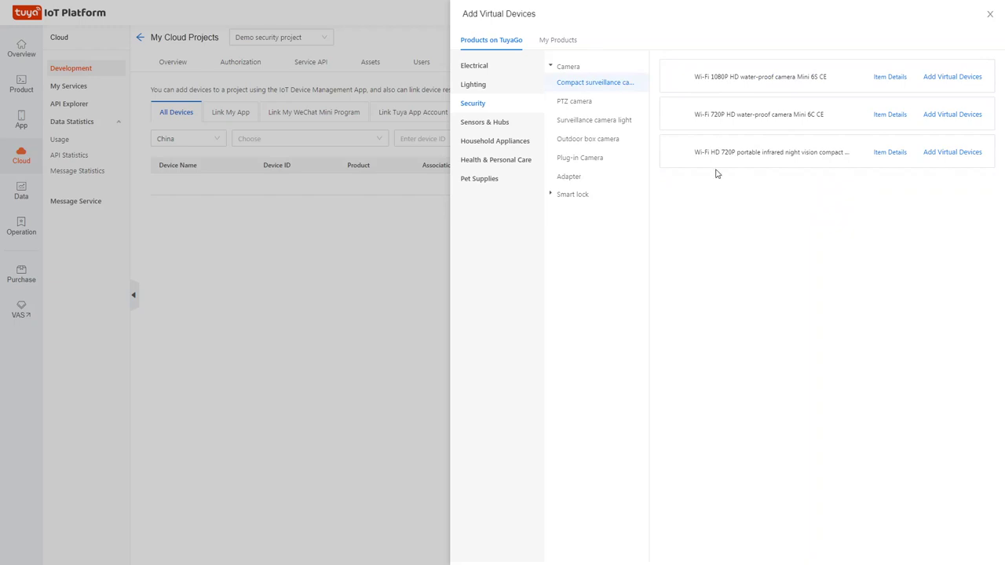
Browse Sensors & Hubs: PIR Infrared Sensor, Door Sensor and Sound & Light Alarm products.
left_click(525, 126)
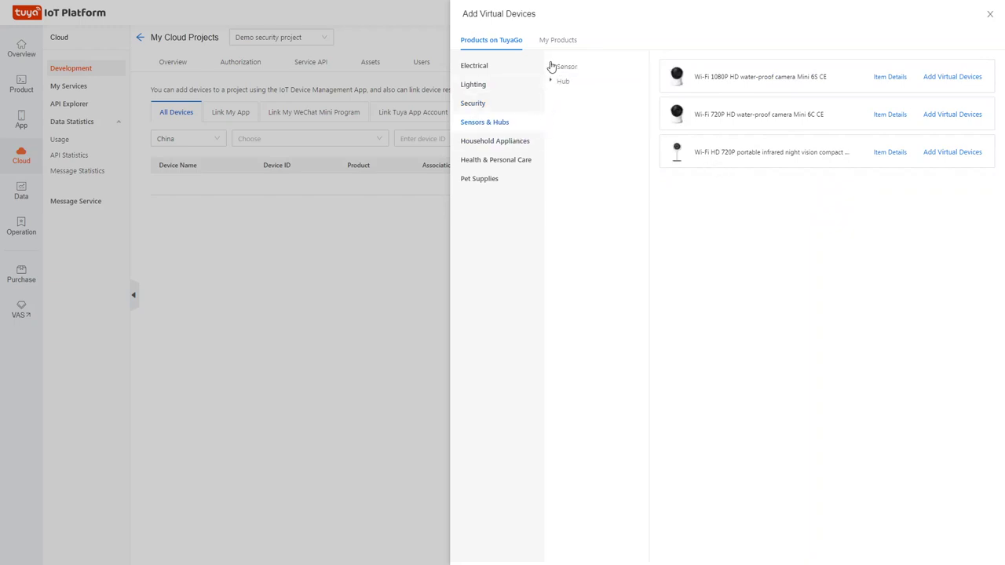
left_click(555, 67)
left_click(568, 88)
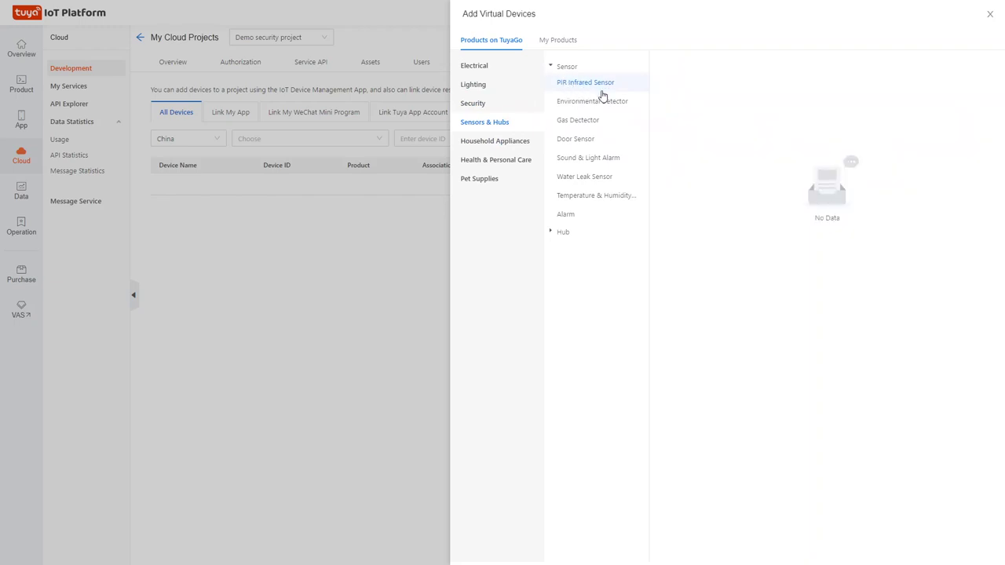
left_click(578, 140)
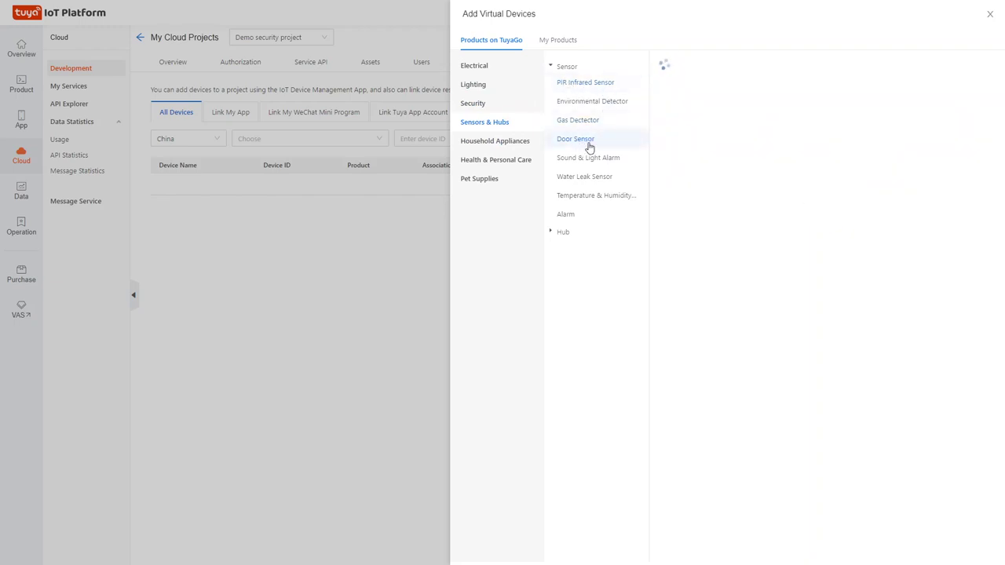
left_click(601, 160)
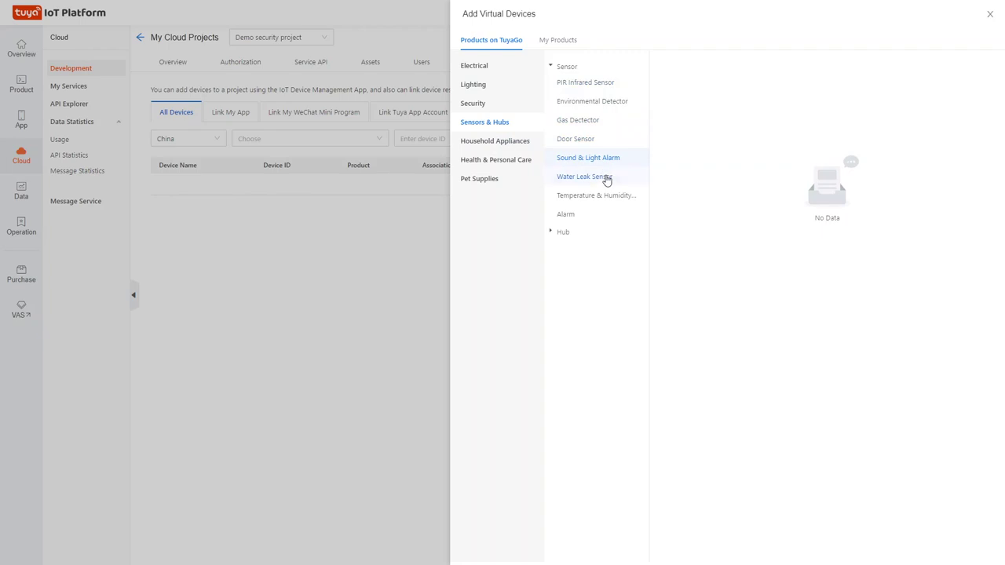
left_click(515, 163)
In Household Appliances, compare Humidifier, Air Purifier and Heater products, ending on Humidifier.
left_click(518, 145)
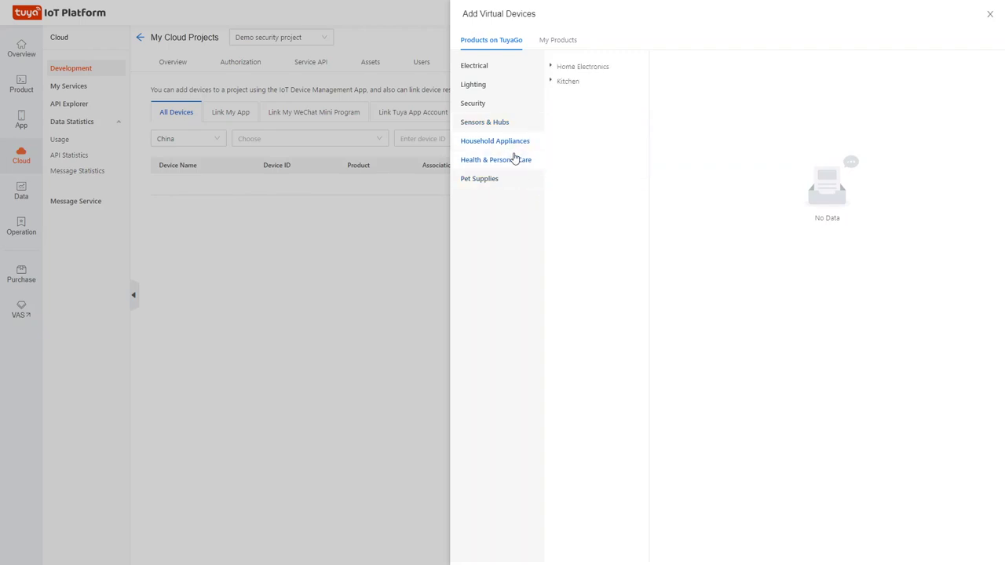
left_click(553, 80)
left_click(553, 68)
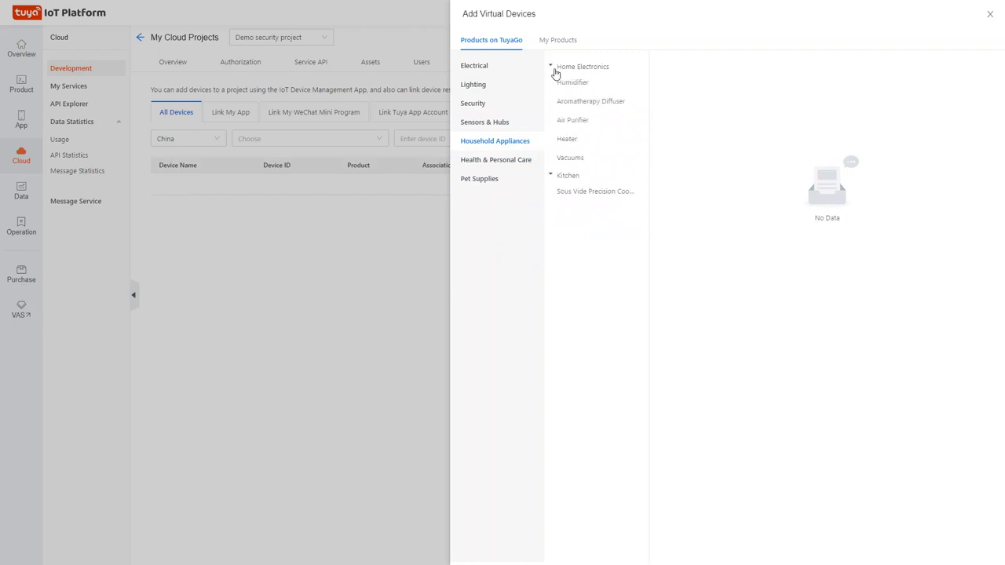
left_click(570, 83)
left_click(575, 120)
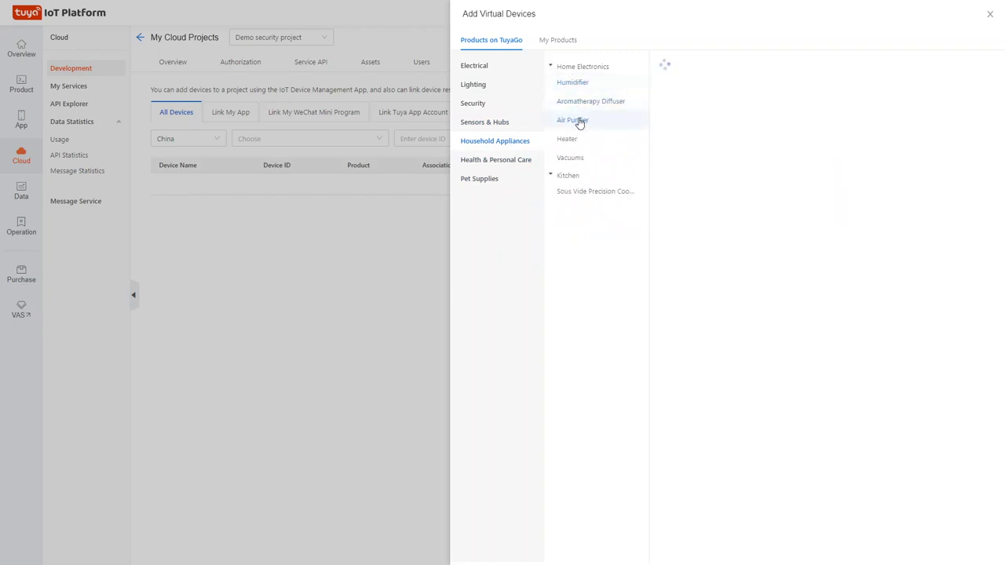
left_click(573, 143)
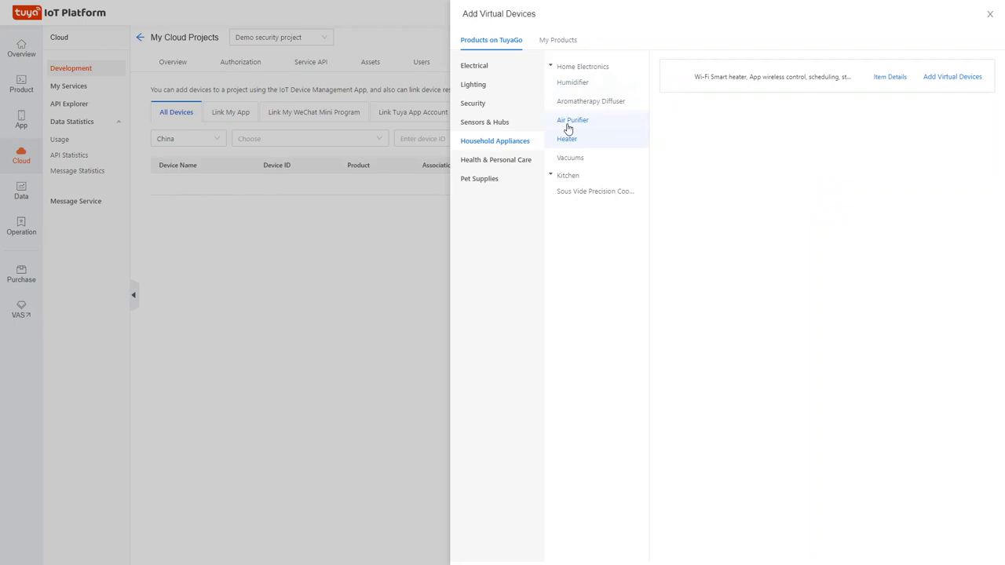
left_click(583, 85)
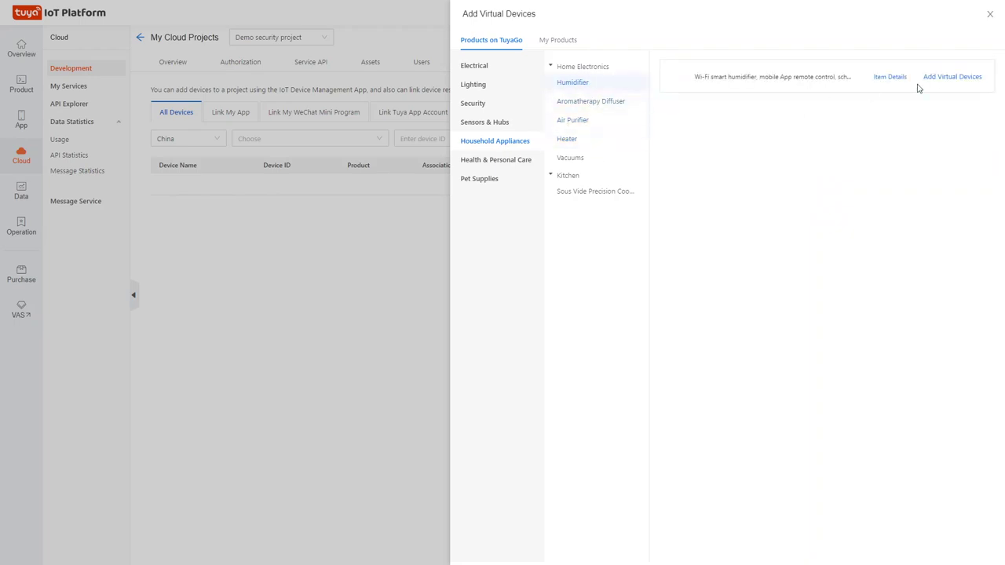
Start adding the smart humidifier as a virtual device, then cancel it and close the virtual-device catalog.
left_click(936, 79)
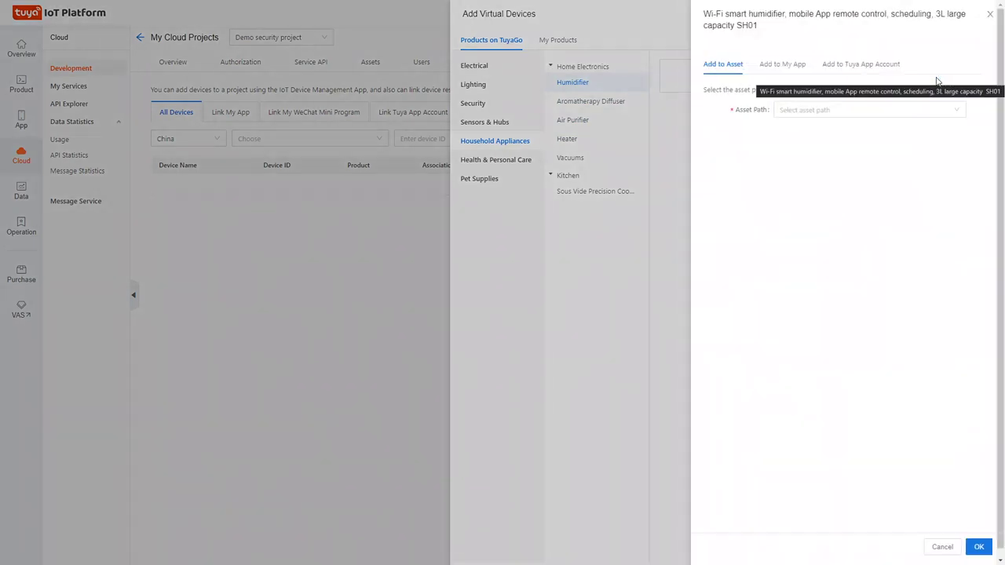
left_click(807, 117)
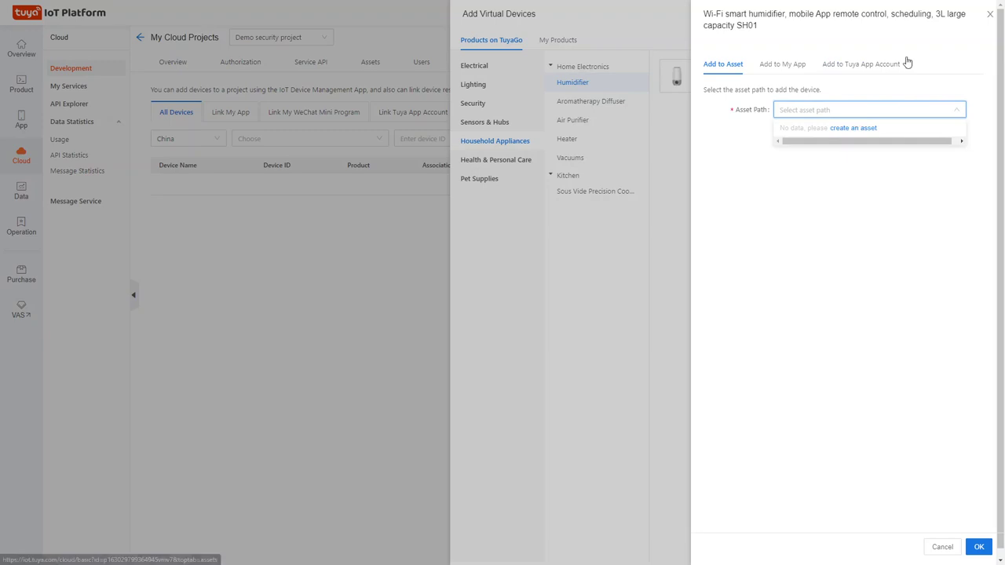
left_click(990, 15)
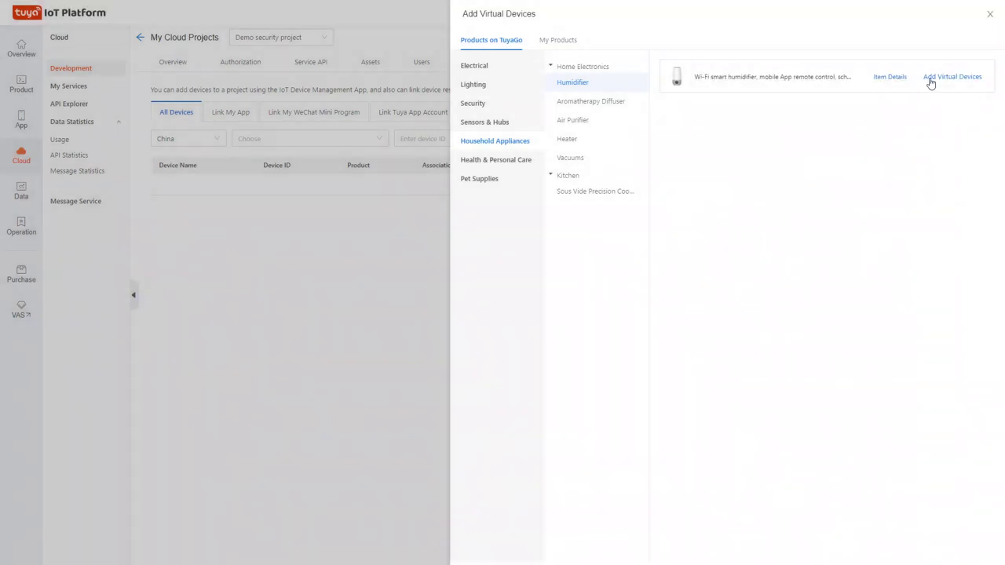
left_click(990, 15)
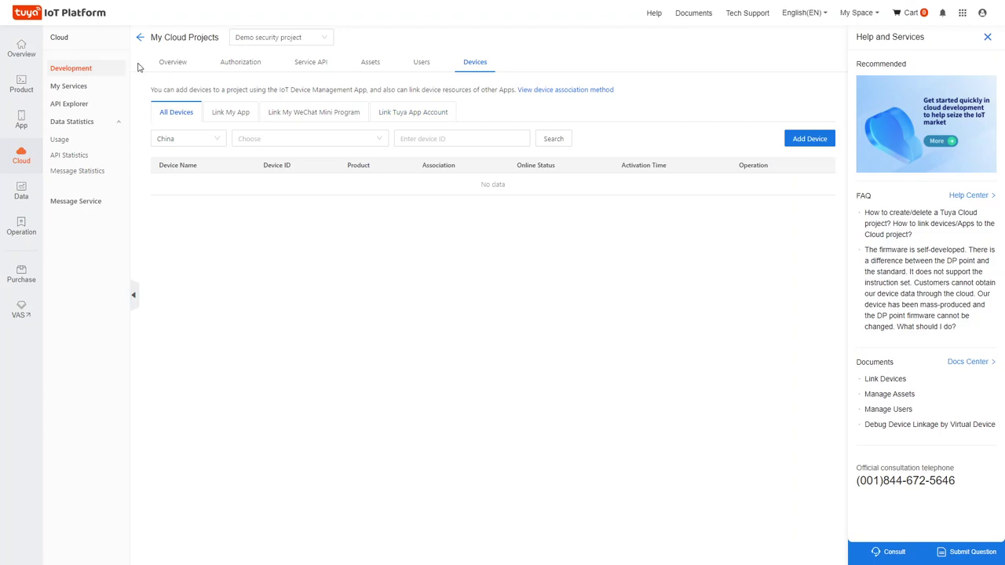
Leave the project for the cloud project list and show the Data section overview.
left_click(139, 44)
left_click(22, 191)
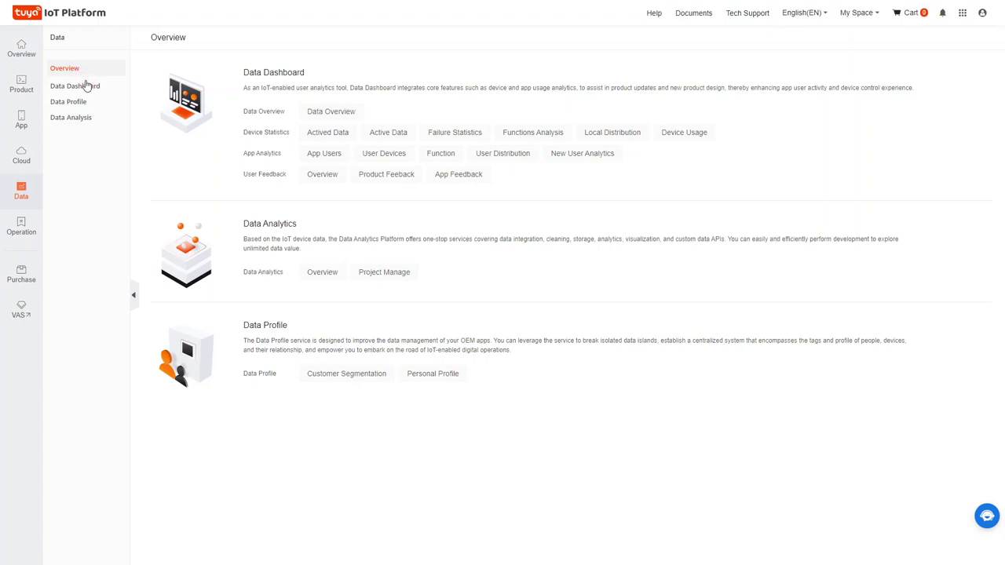
View the Data Dashboard, skip its update announcement, then go to the Cloud Management project list.
left_click(83, 85)
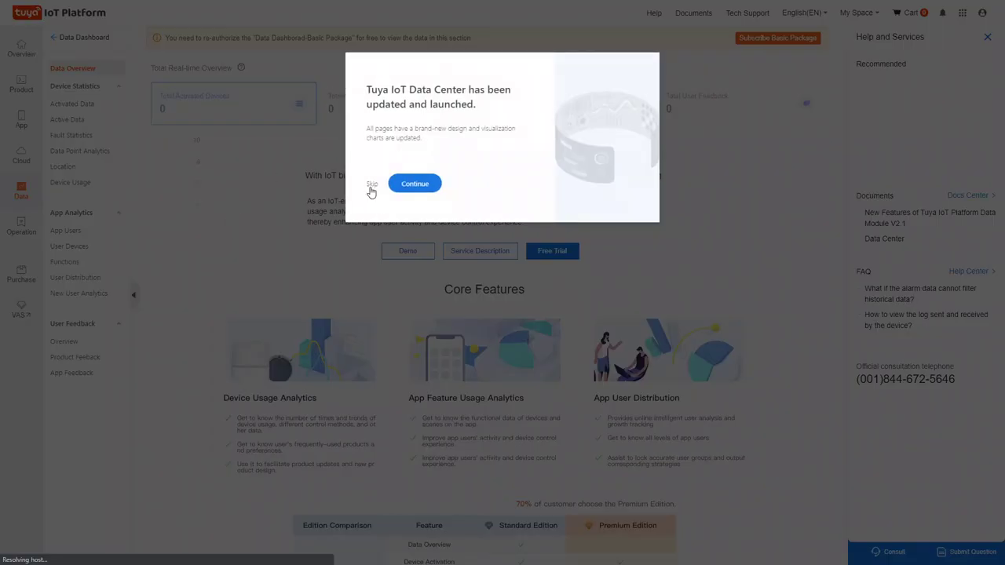
left_click(370, 187)
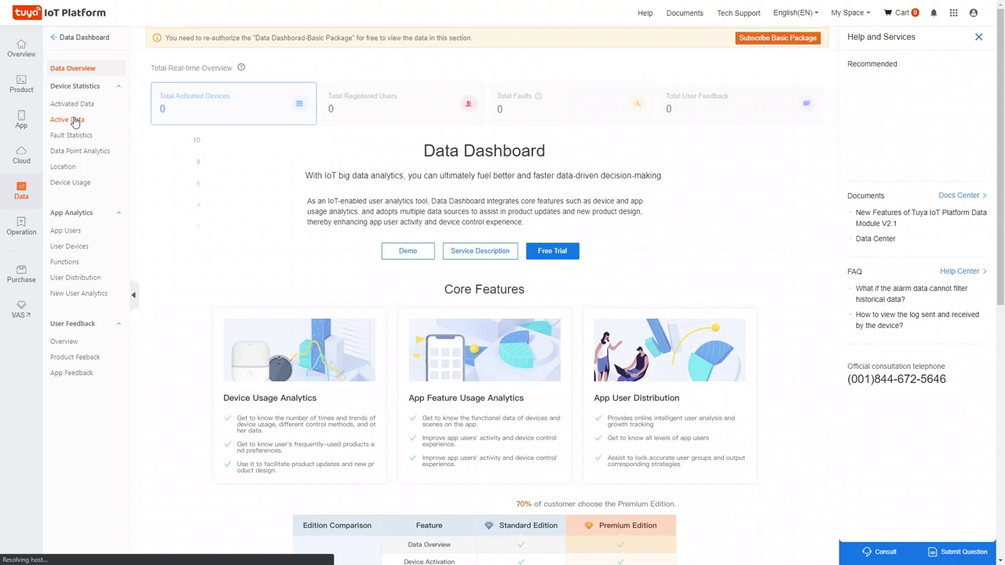
mouse_move(35, 93)
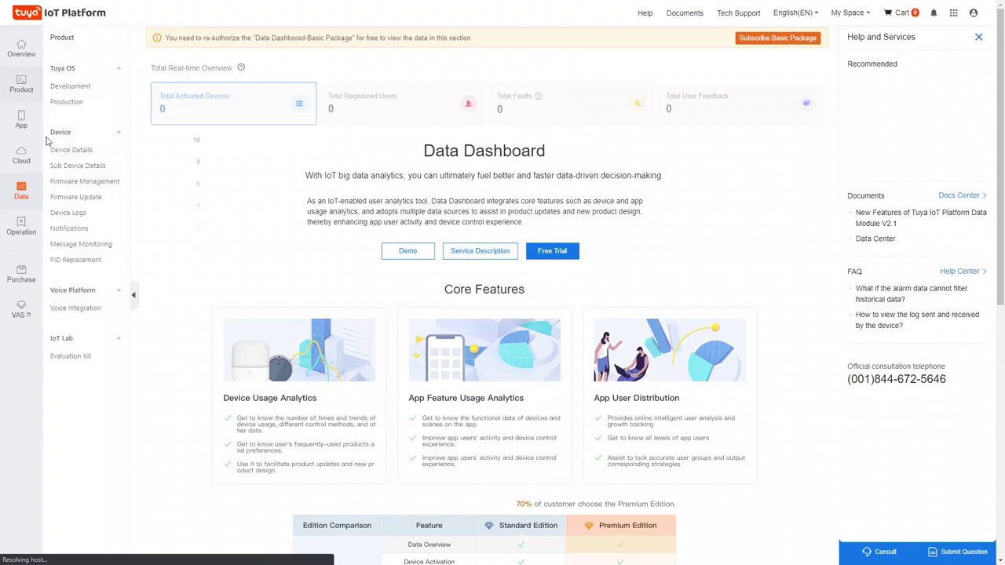
mouse_move(38, 116)
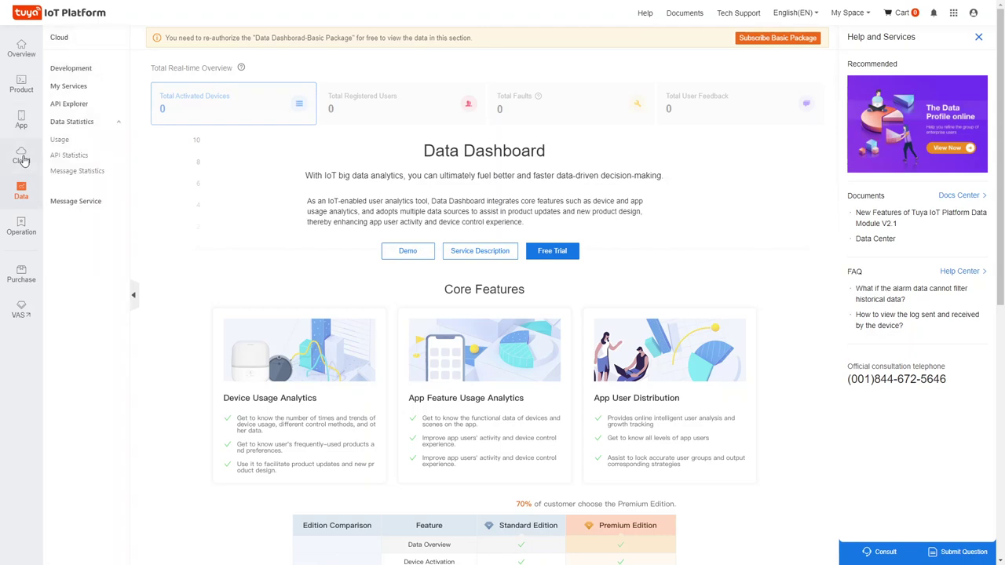
left_click(24, 160)
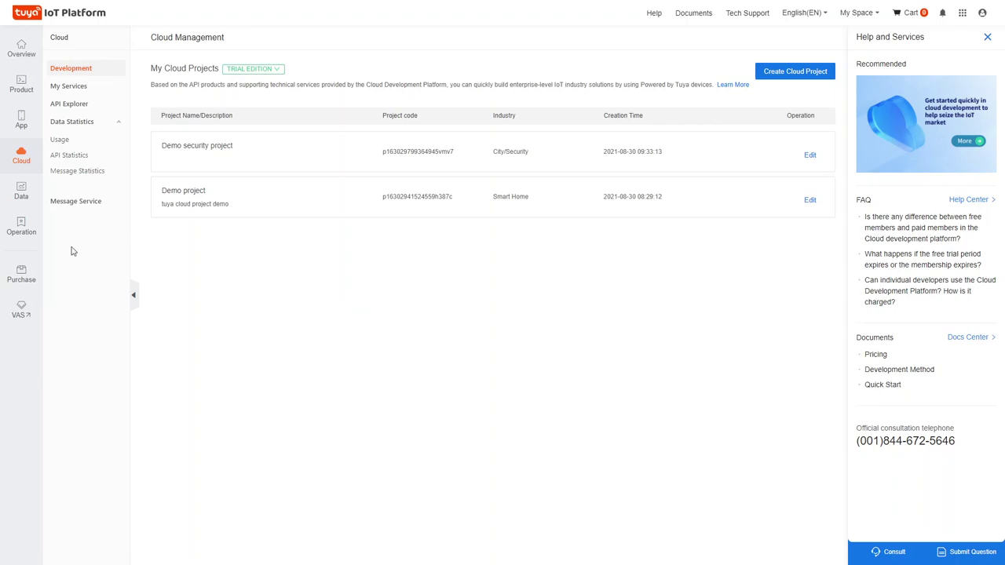
Look at the Purchase > Production page, then return to the platform Overview home page.
left_click(26, 273)
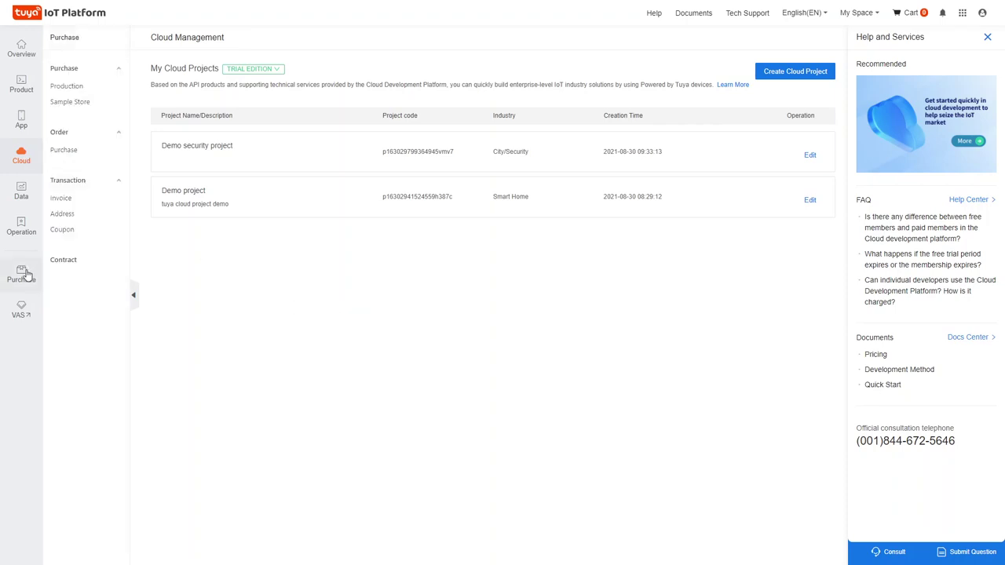
left_click(82, 92)
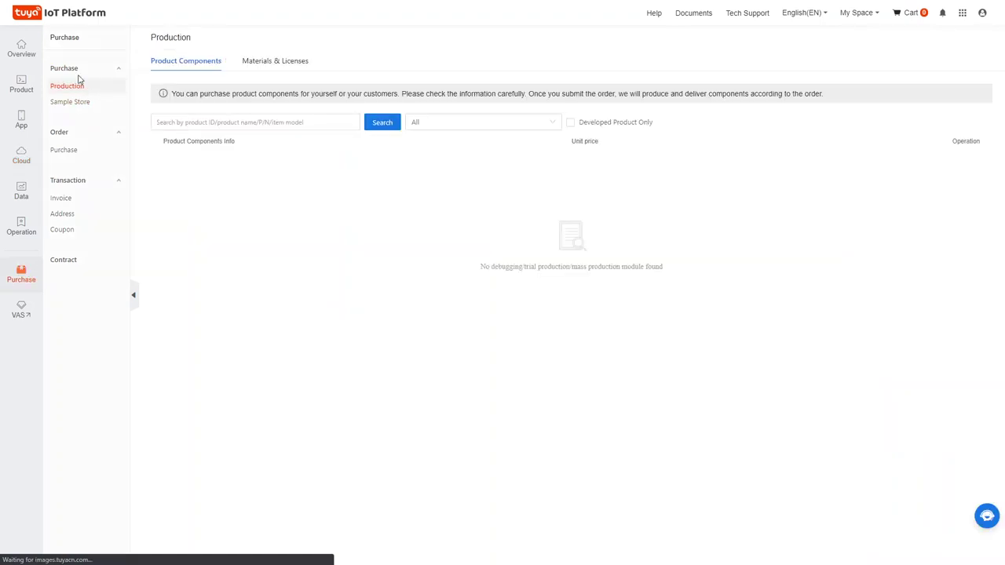
left_click(69, 72)
left_click(22, 281)
left_click(21, 51)
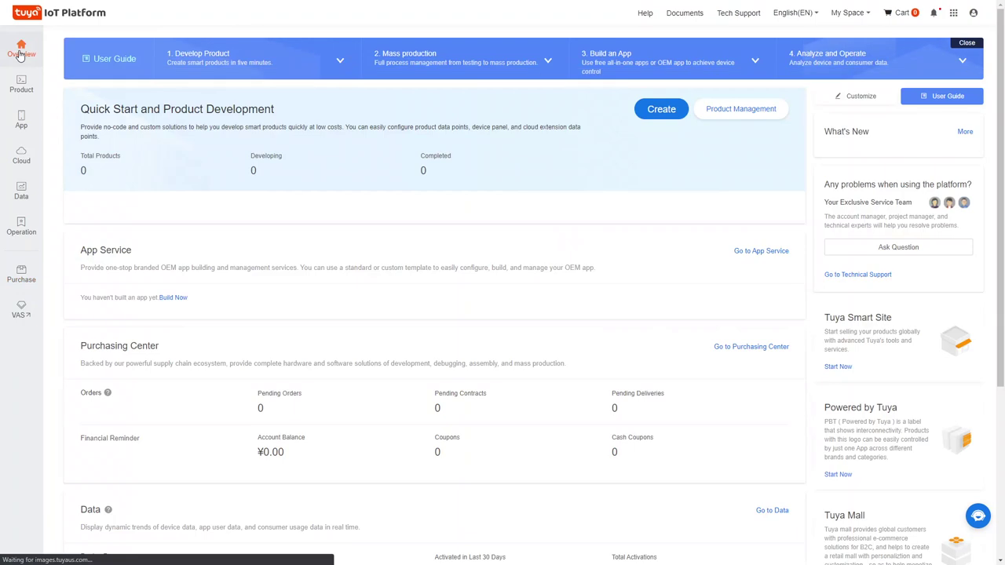